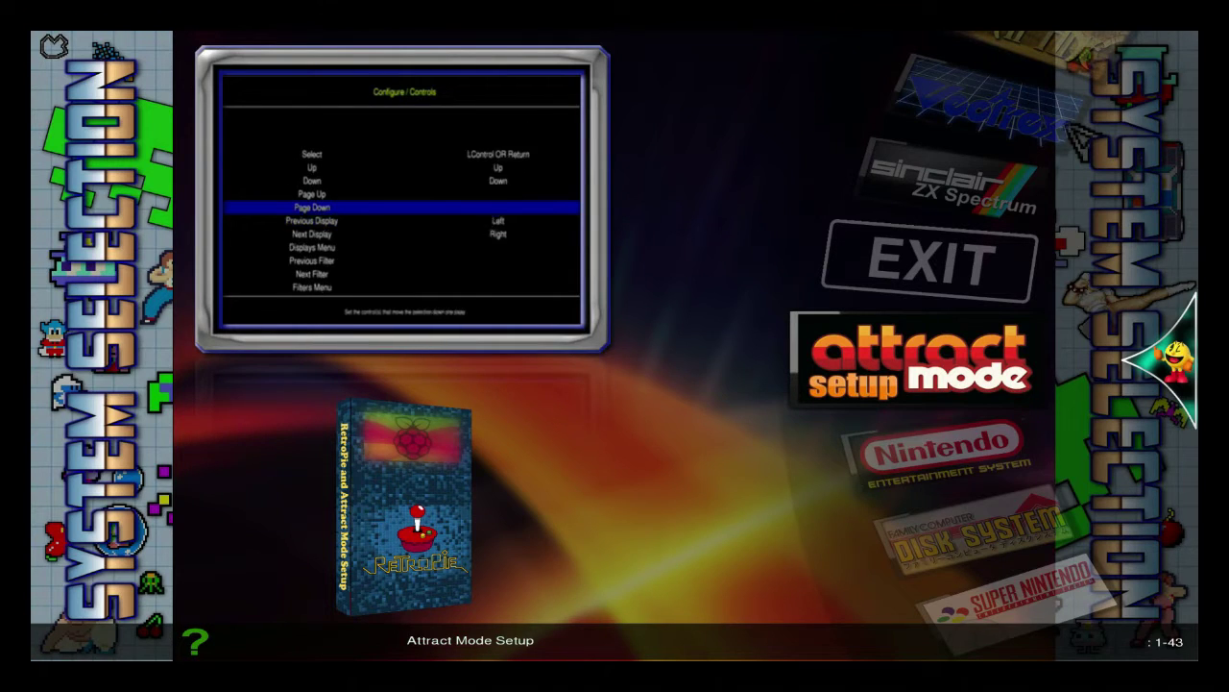
Step: Open the SNK Neo Geo Pocket game list from the system selection
key("Up")
key("Up")
key("Up")
key("Up")
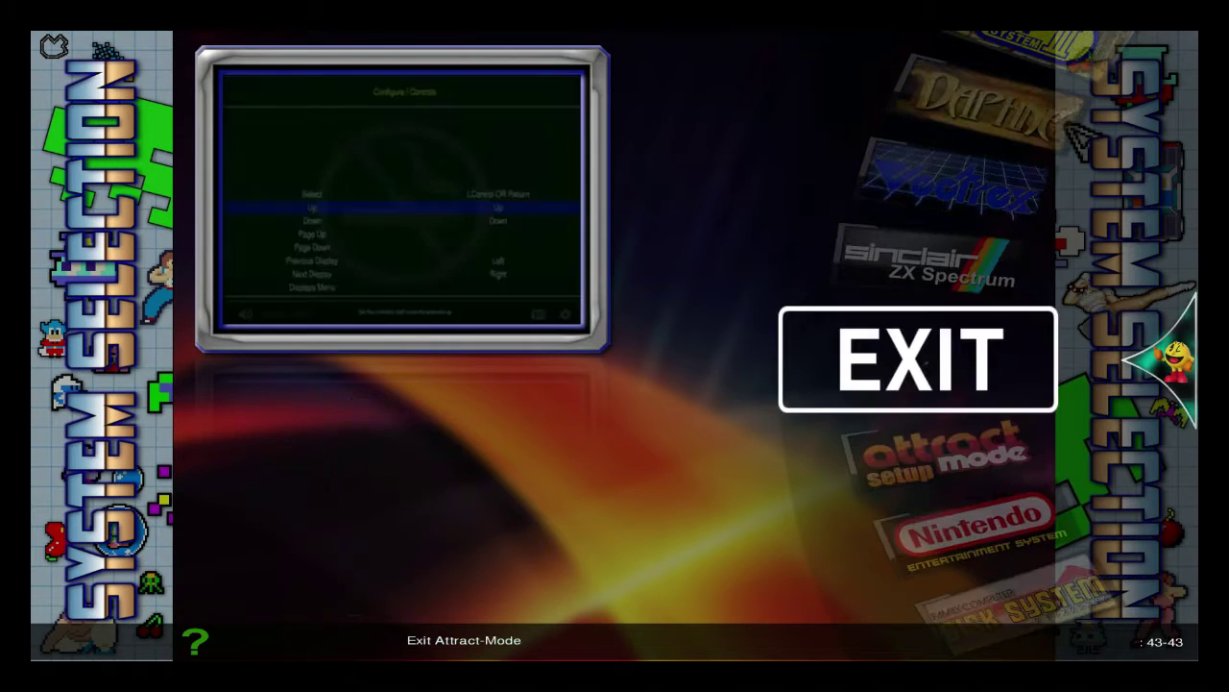
key("Up")
key("Up")
key("Up")
key("Up")
key("Up")
key("Up")
key("Up")
key("Down")
key("Up")
key("Return")
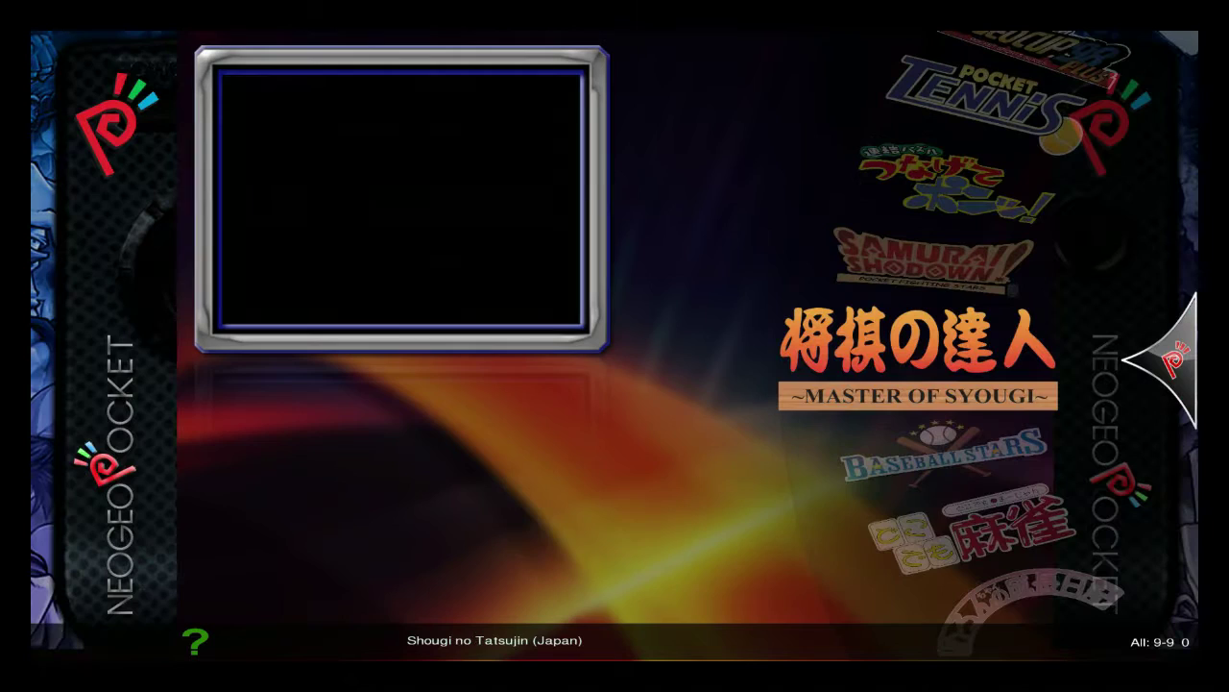
Step: Launch Pocket Tennis - Pocket Sports Series from the Neo Geo Pocket list and quit it after a short demo
key("Down")
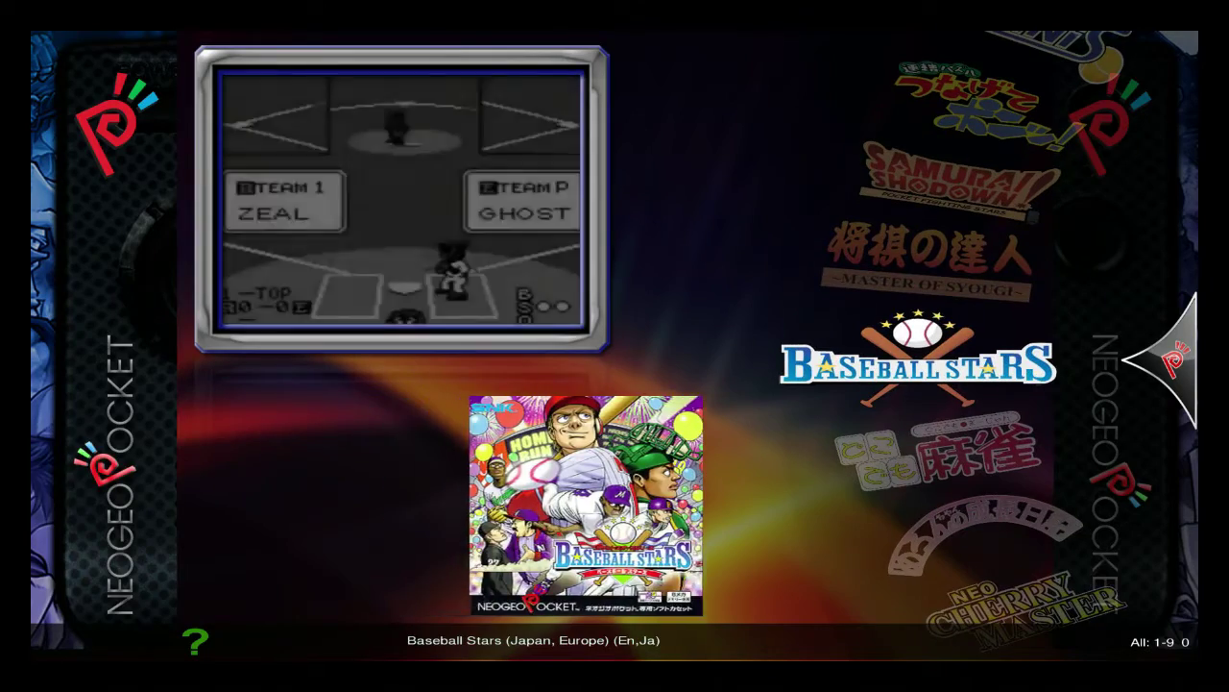
key("Down")
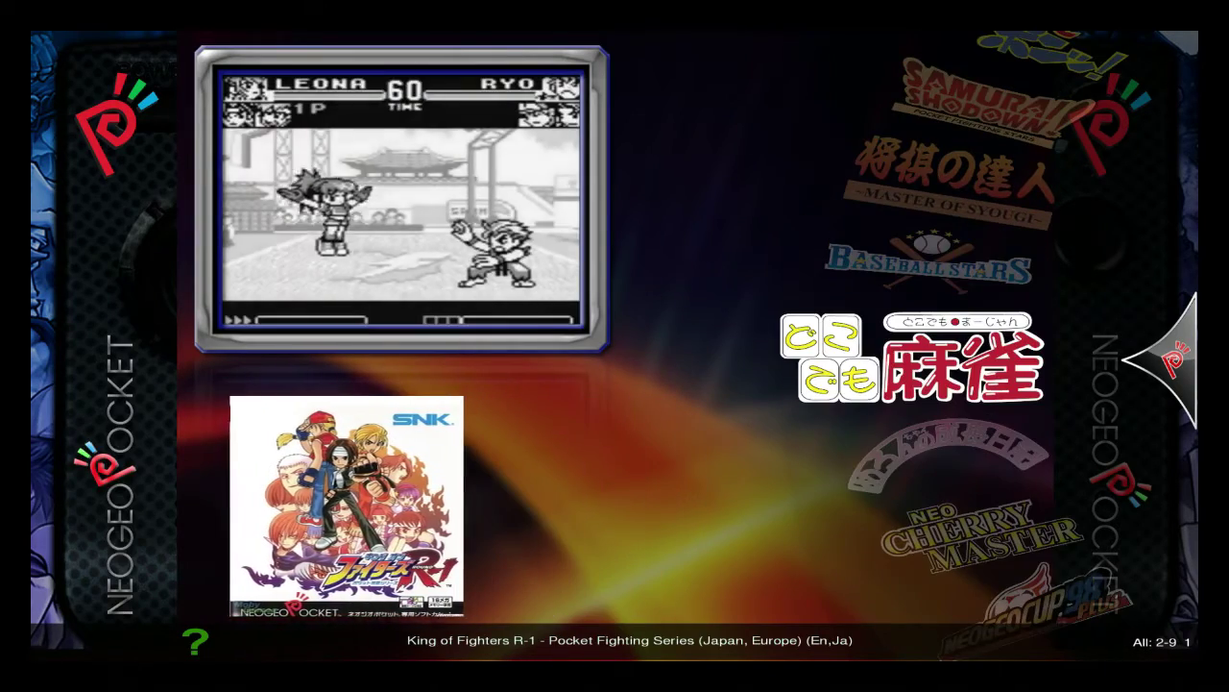
key("Down")
key("Down")
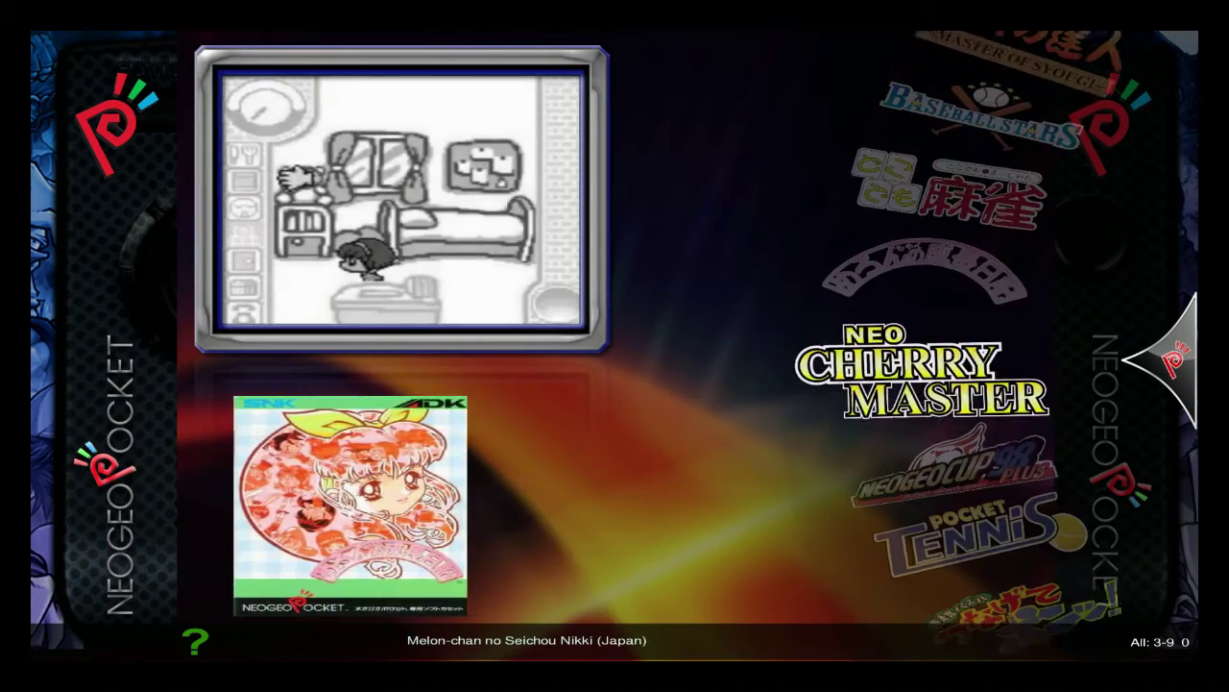
key("Down")
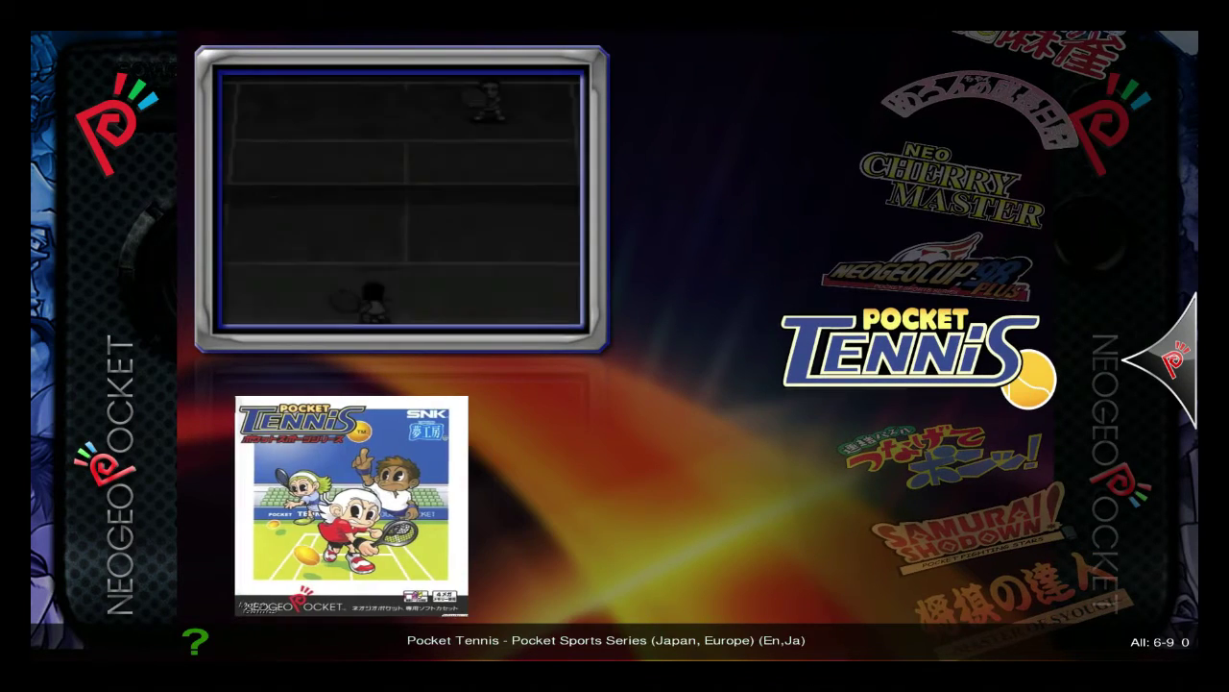
key("Return")
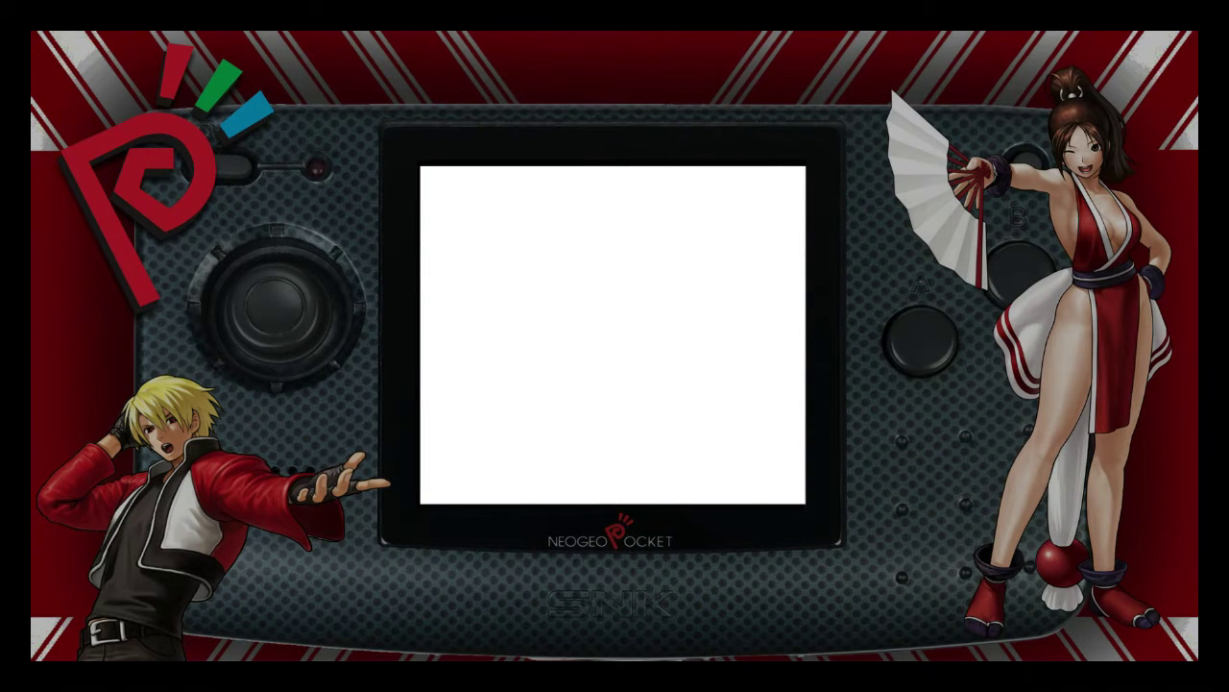
key("Escape")
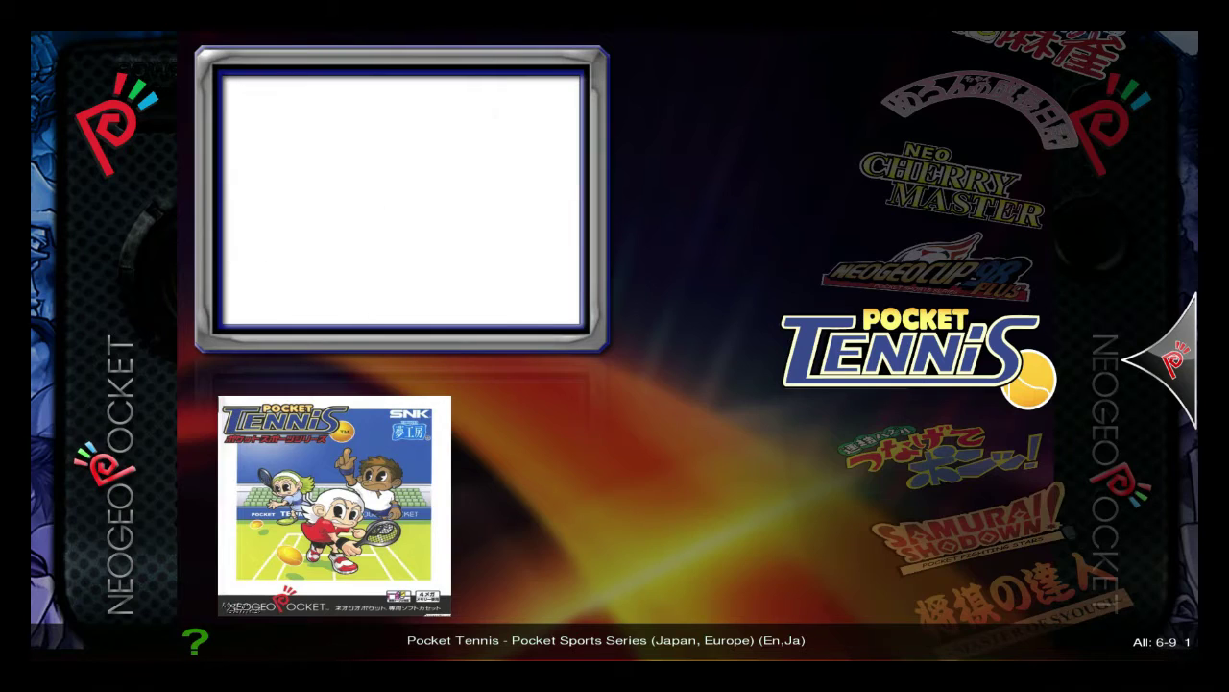
Step: Return to the system selection, open the Atari Lynx list and go to California Games
key("Escape")
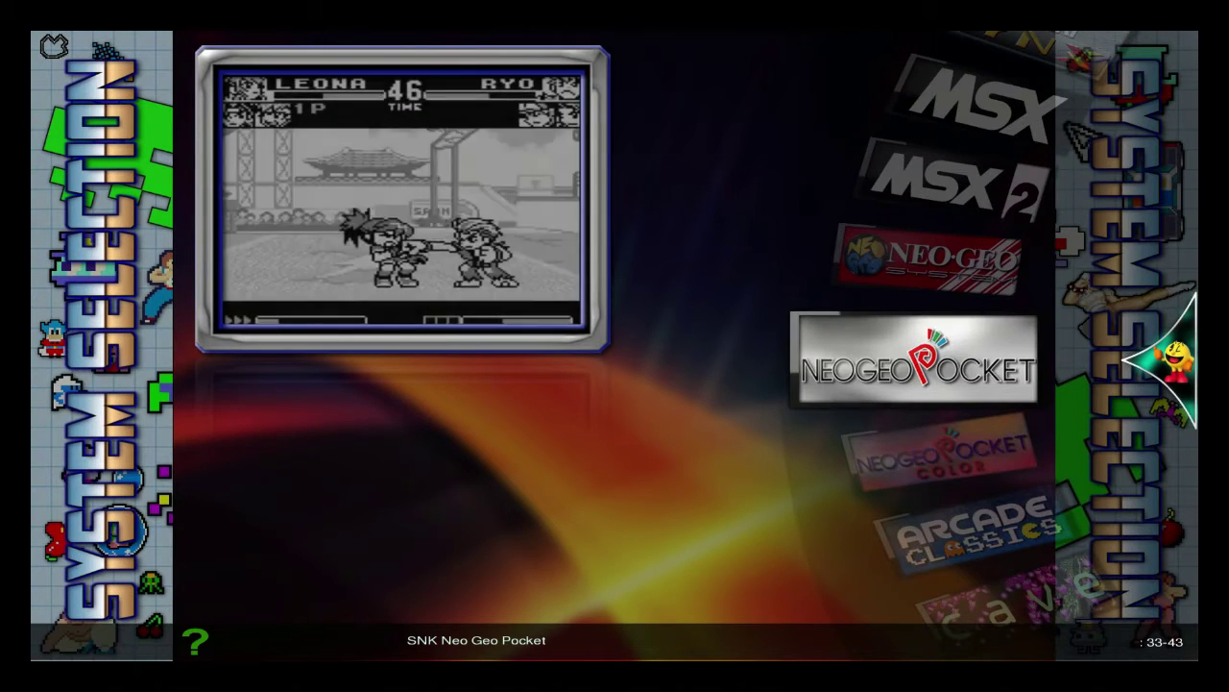
key("Up")
key("Up")
key("Up")
key("Up")
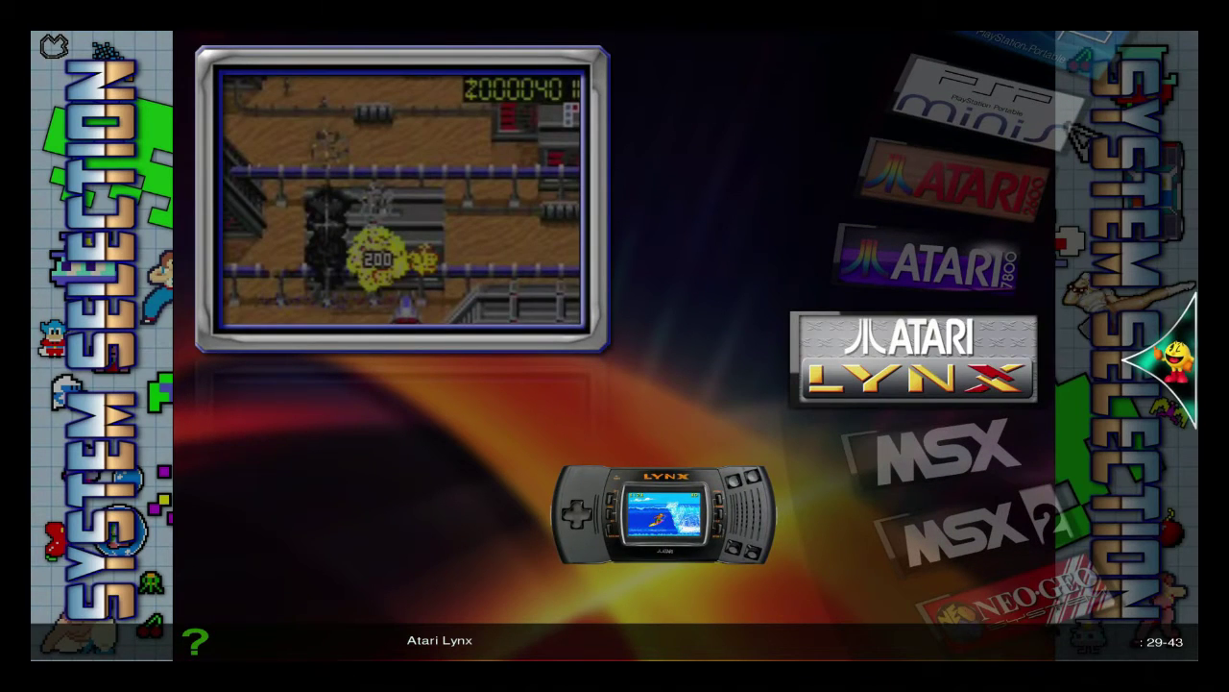
key("Return")
key("Right")
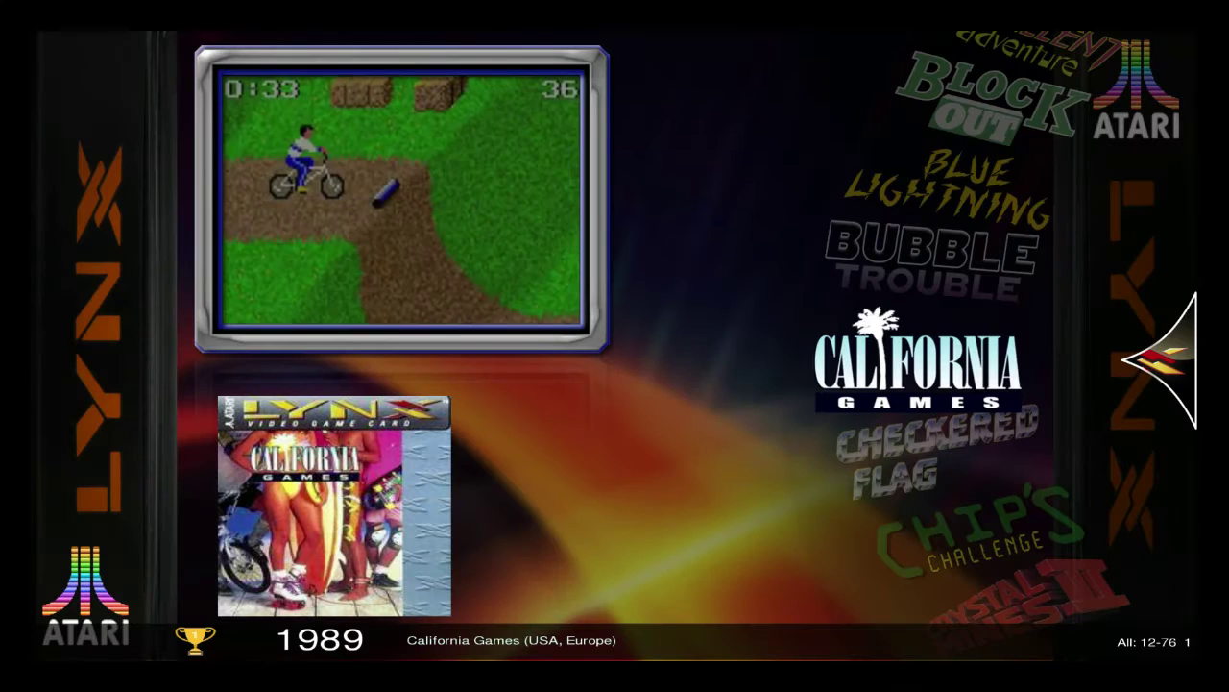
Step: Leave the Atari Lynx list and open the Sony PSP Minis game list
key("Escape")
key("Up")
key("Up")
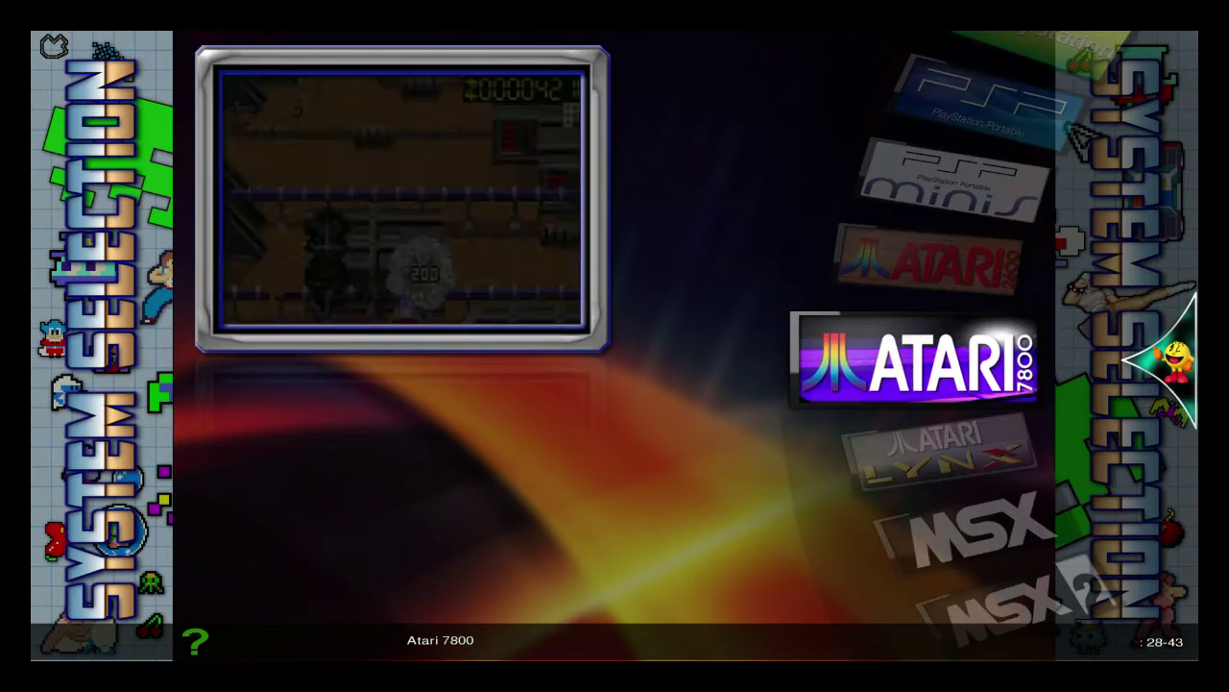
key("Up")
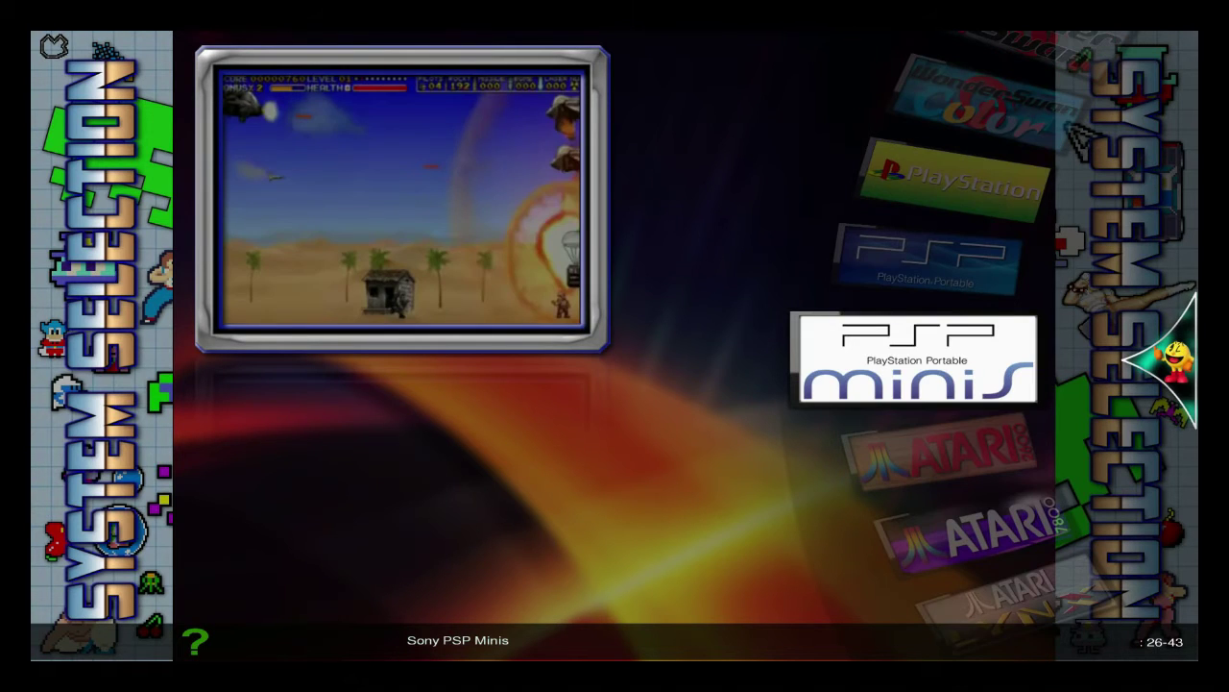
key("Return")
Step: Browse the PSP Minis games and launch Ninjamurai (USA)
key("Down")
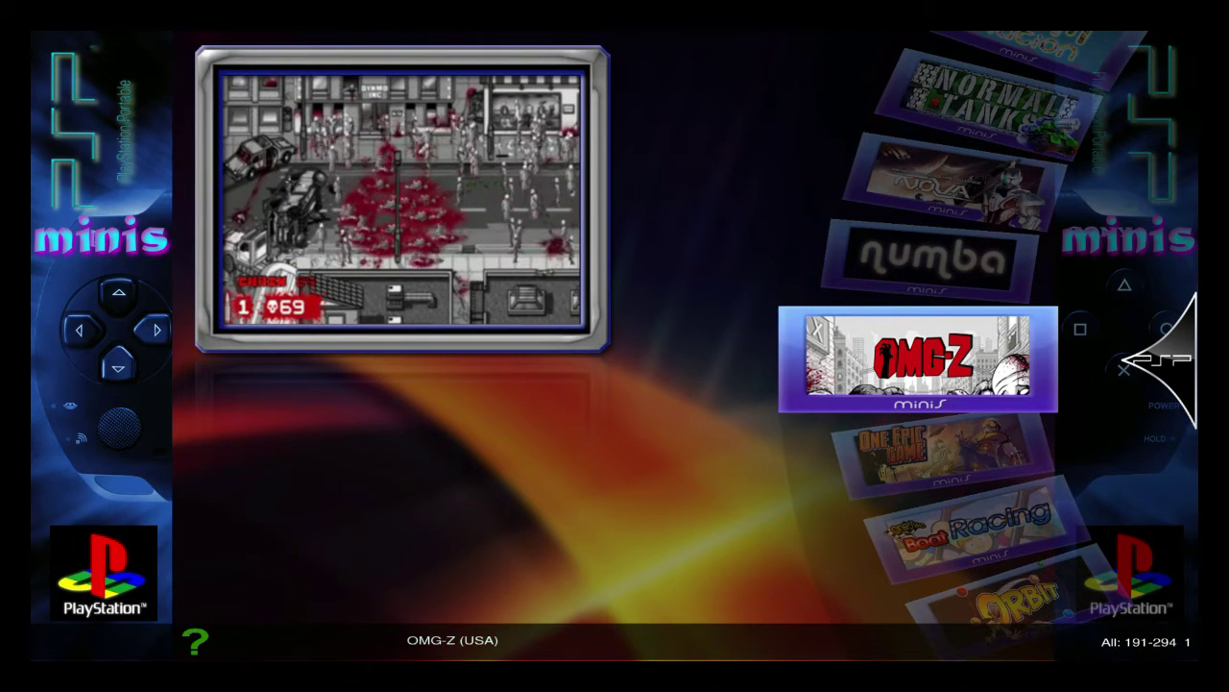
key("Down")
key("Down")
key("Down")
key("Down")
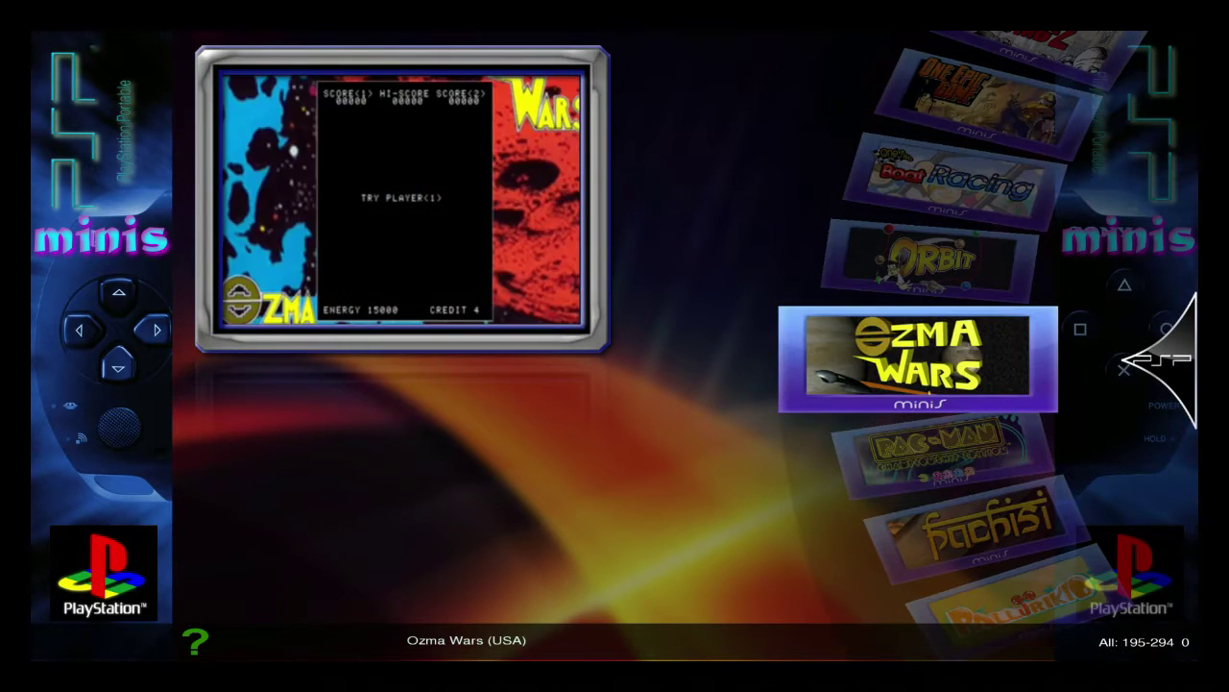
key("Left")
key("Return")
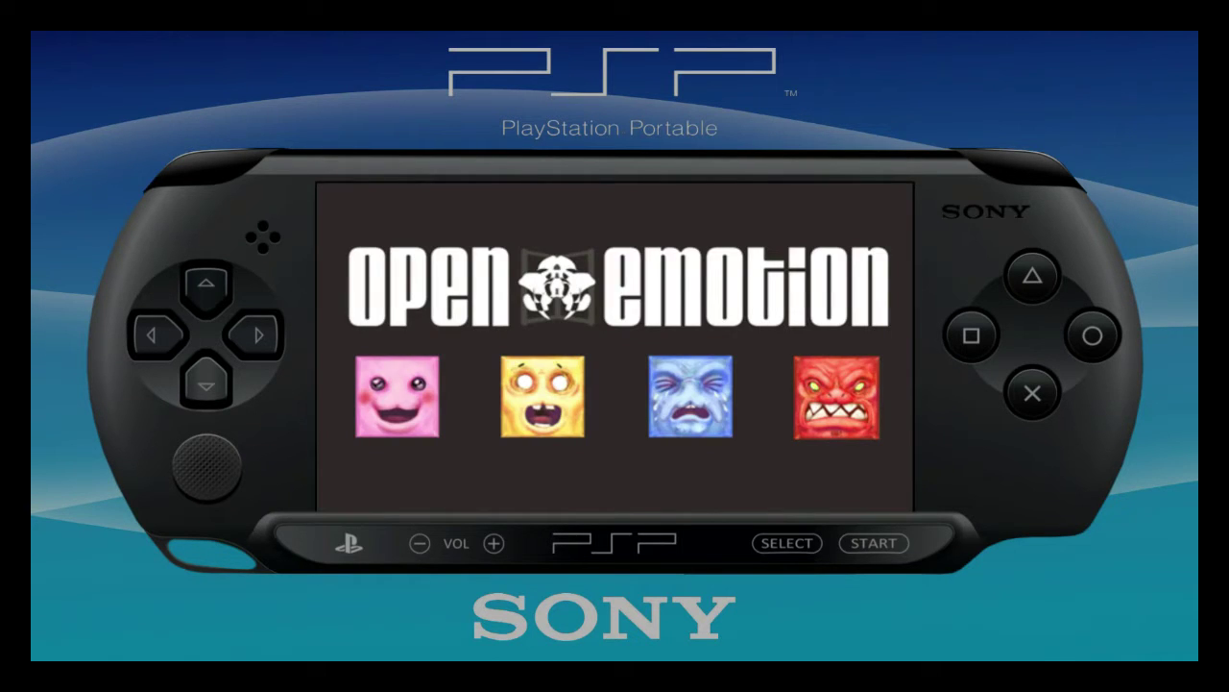
Step: Start a new Ninjamurai game on Normal difficulty with the Azure Monk Regalia outfit
key("Return")
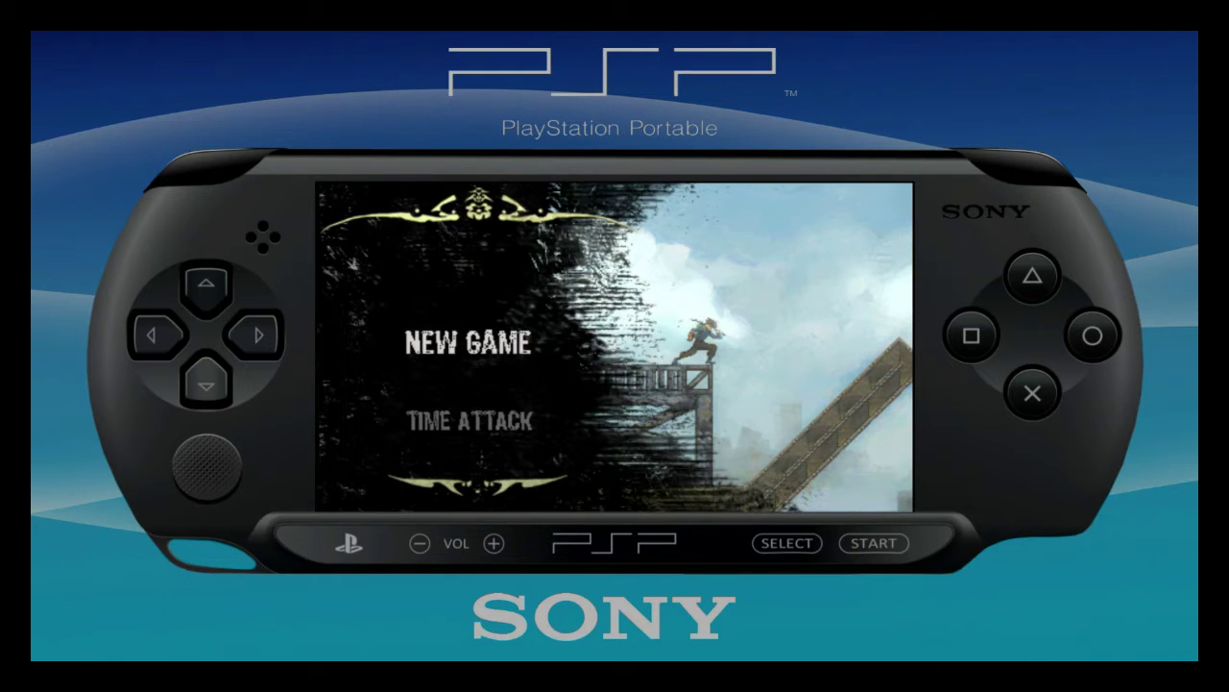
key("Return")
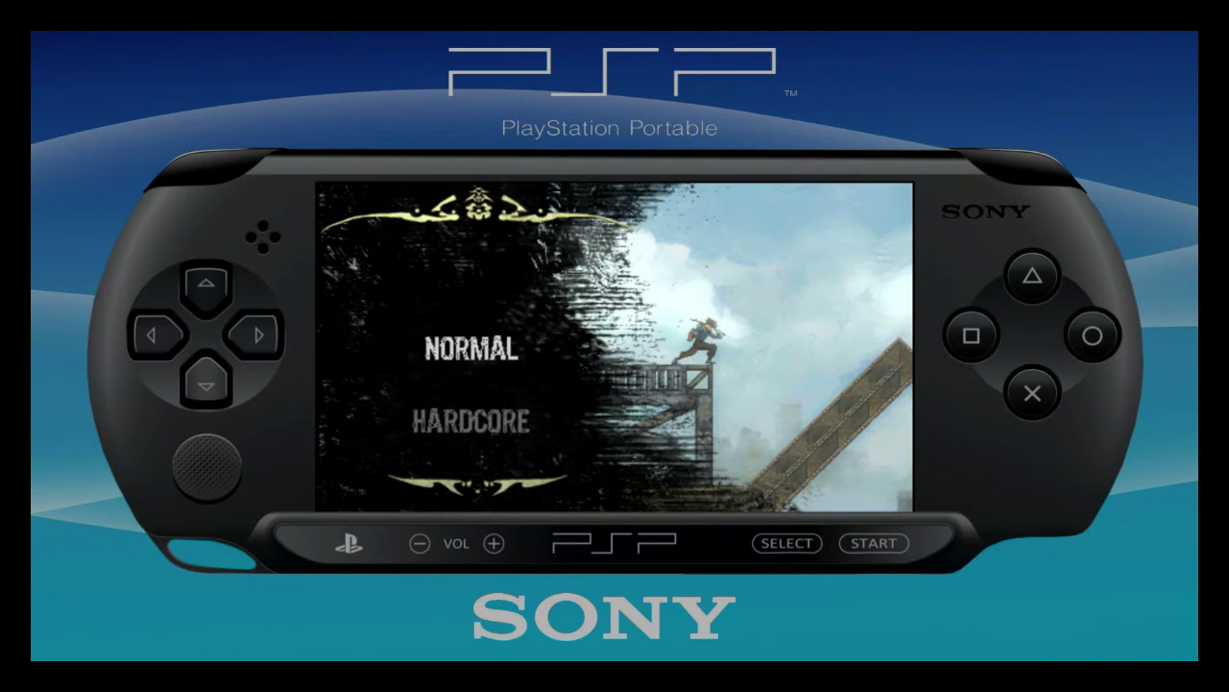
key("Return")
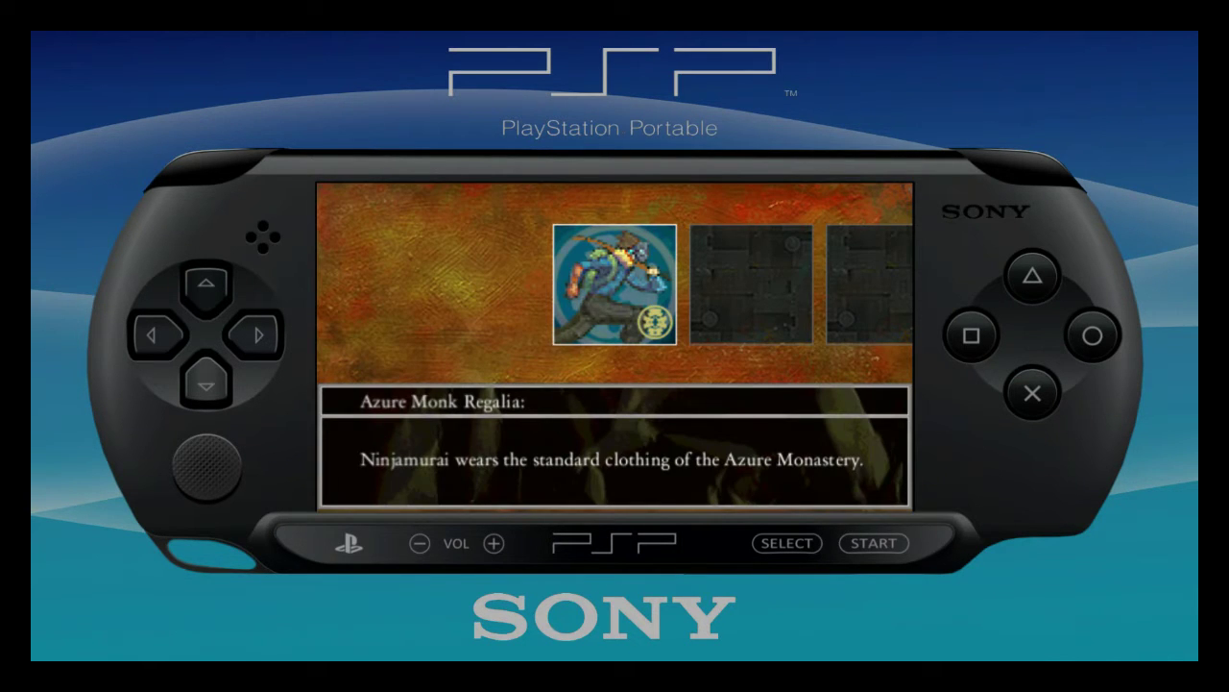
key("Return")
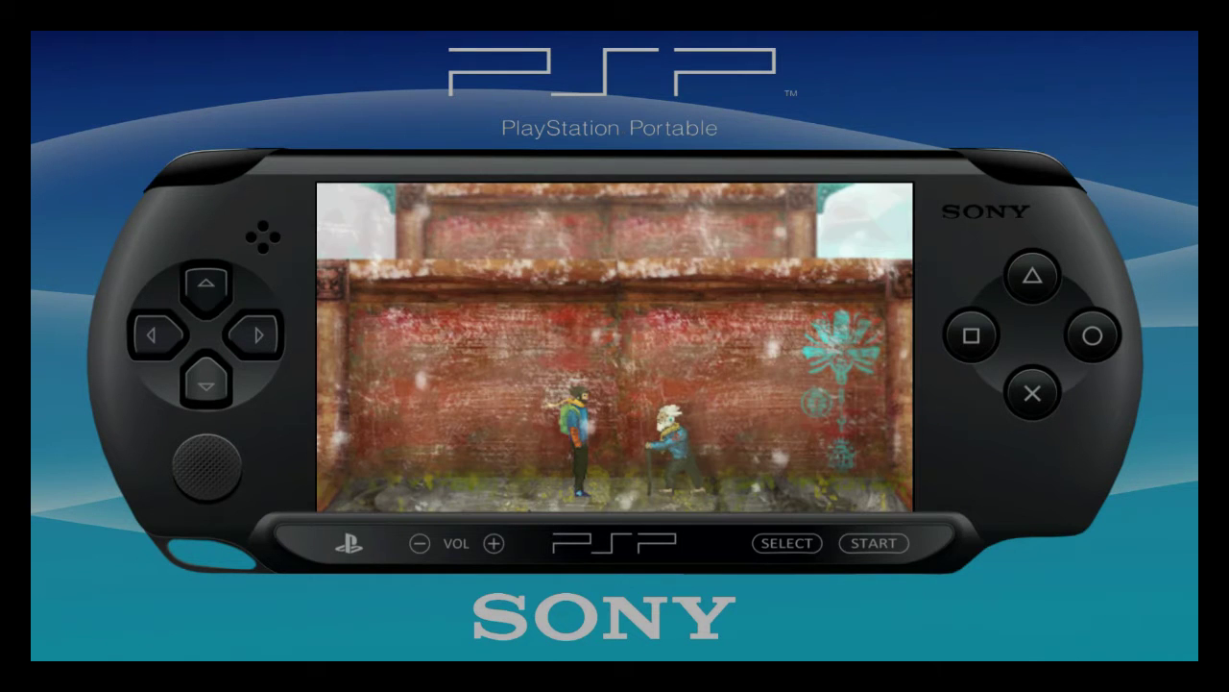
Step: Advance through Ninjamurai's opening scenes and dialogue until the first level's gameplay starts
key("Return")
key("Return")
key("Return")
key("Return")
key("Return")
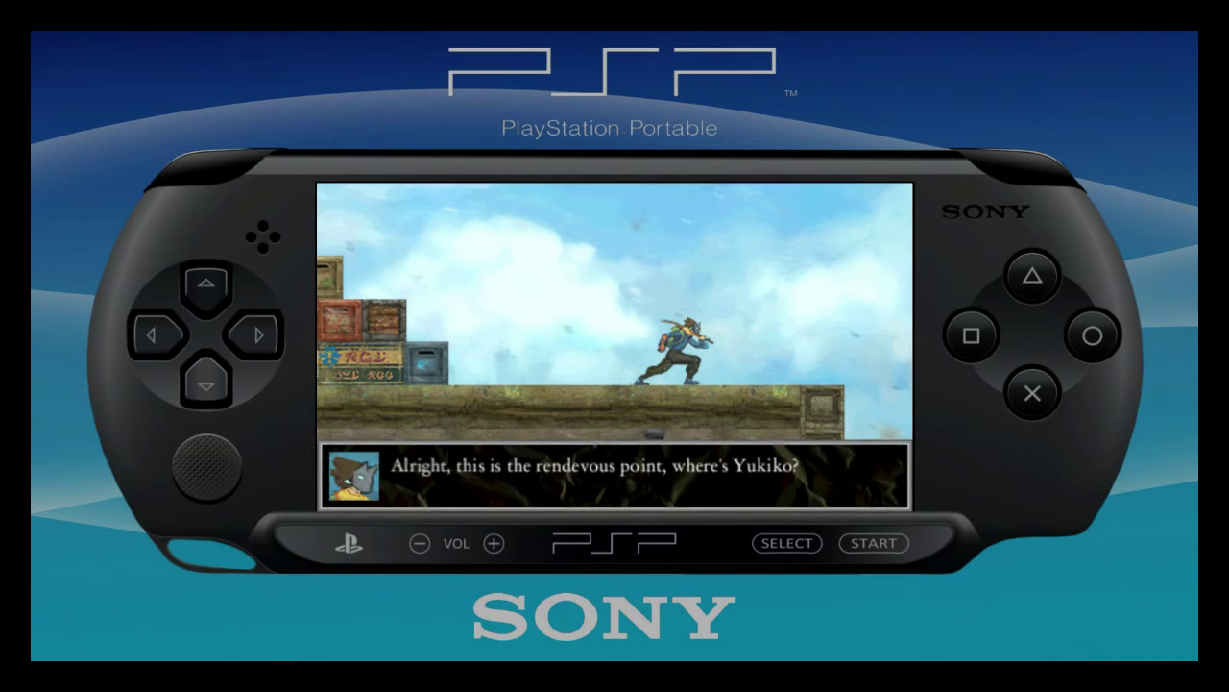
key("Return")
key("Return")
key("Return")
key("Return")
key("Return")
key("Return")
key("Return")
key("Return")
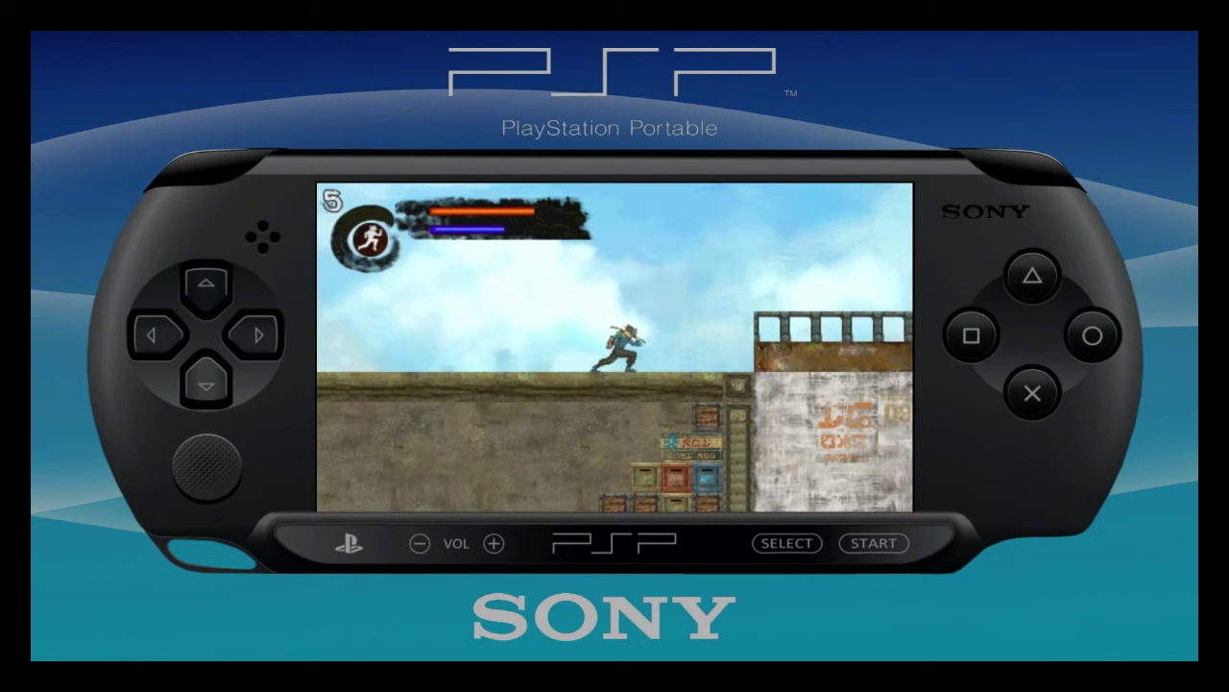
Step: Quit Ninjamurai, go back to the system selection and open the Bandai Wonderswan Color game list
key("Escape")
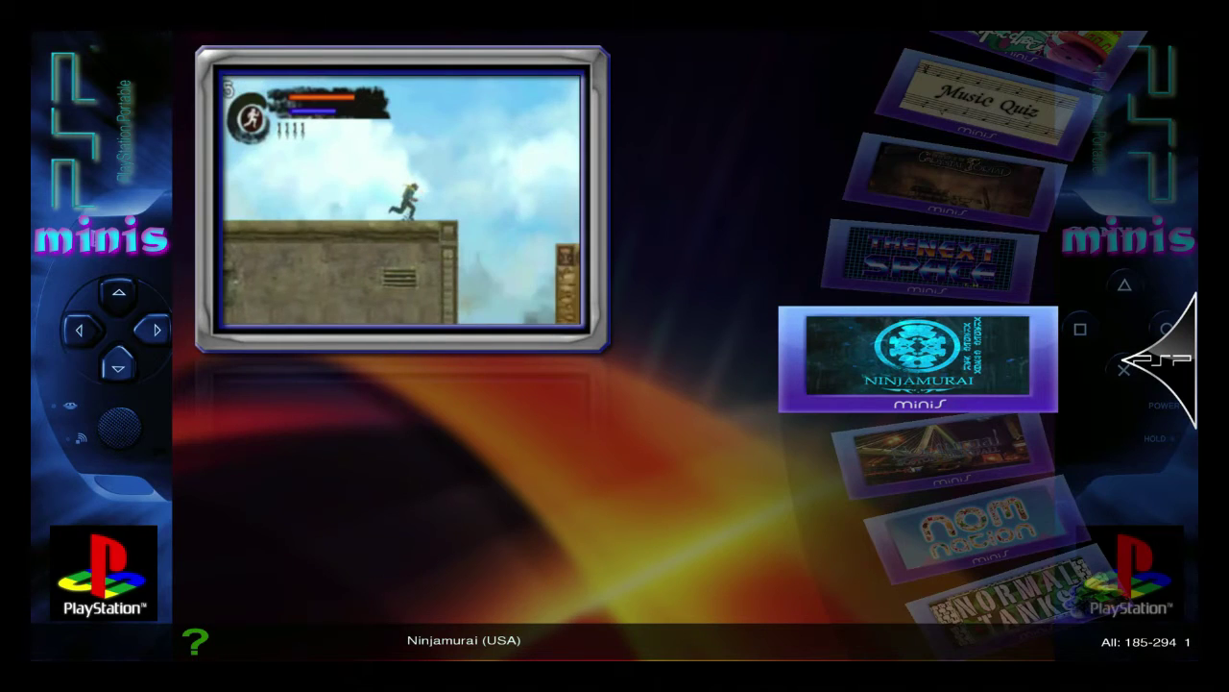
key("Escape")
key("Up")
key("Up")
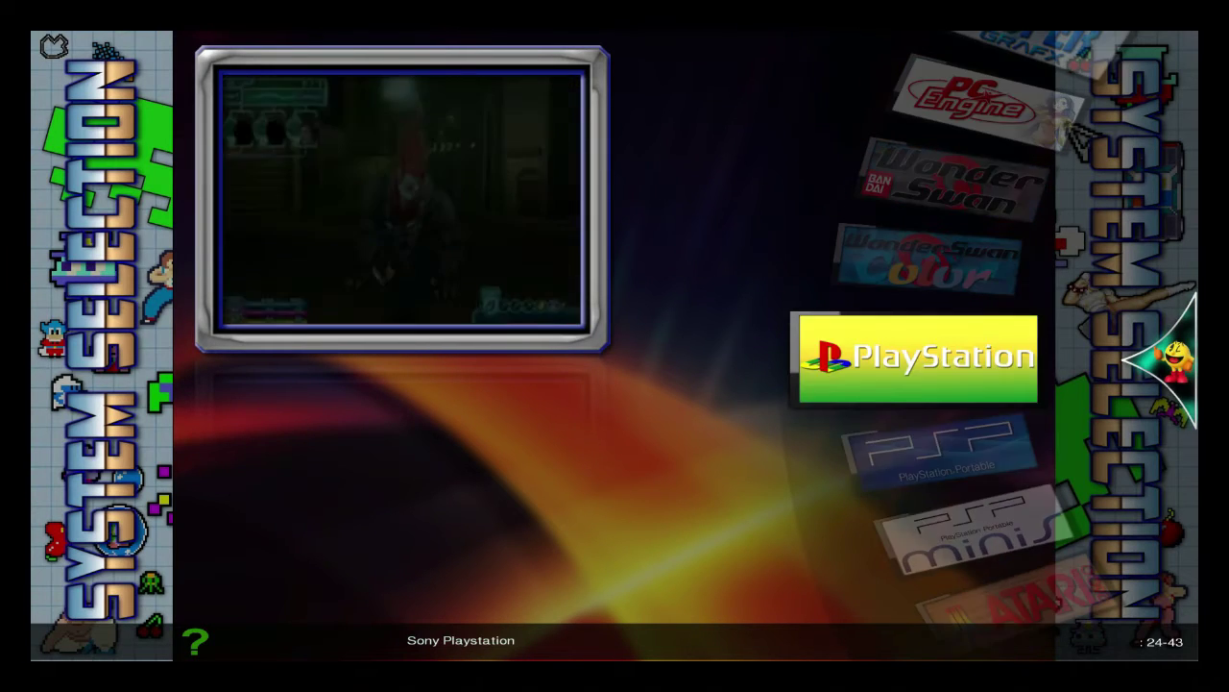
key("Up")
key("Down")
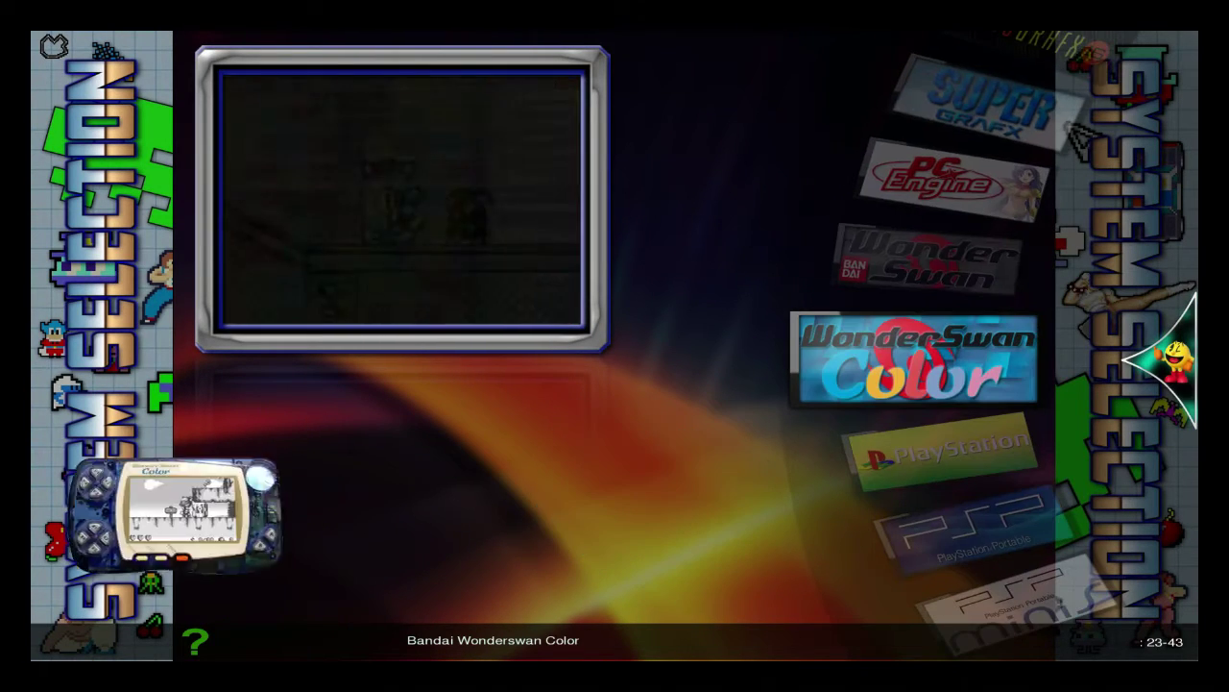
key("Return")
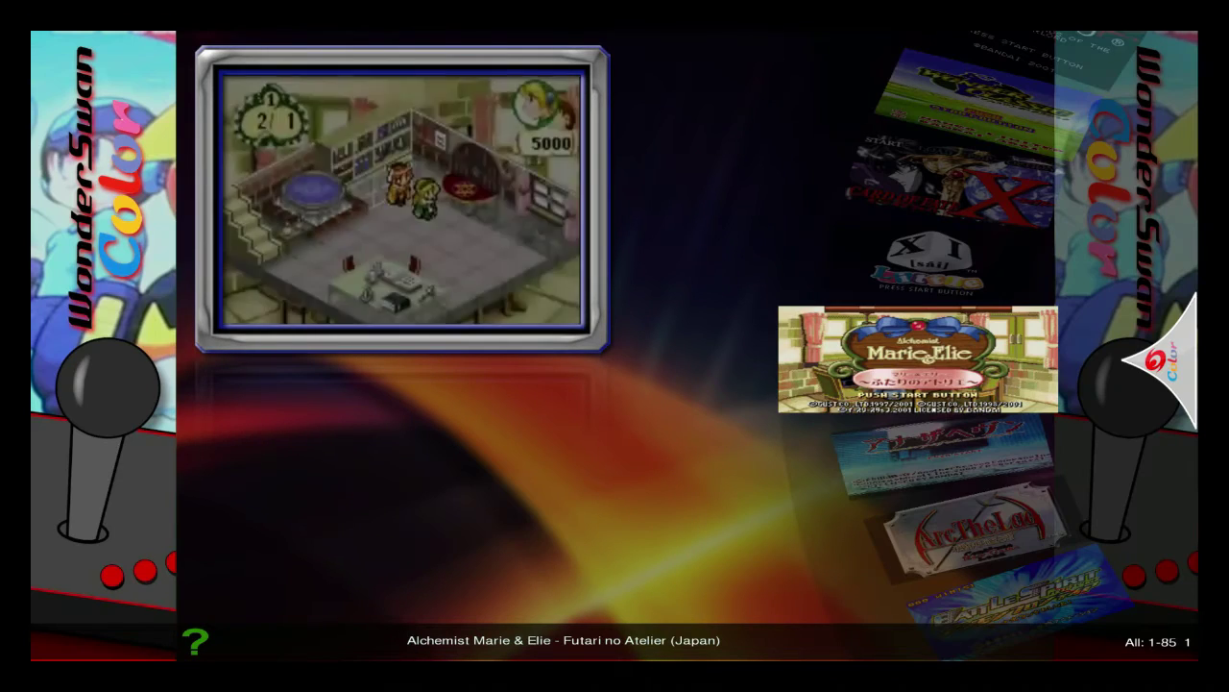
Step: Browse the Wonderswan Color games and their video previews down to Dokodemo Hamster 3 - Odekake Saffron
key("Down")
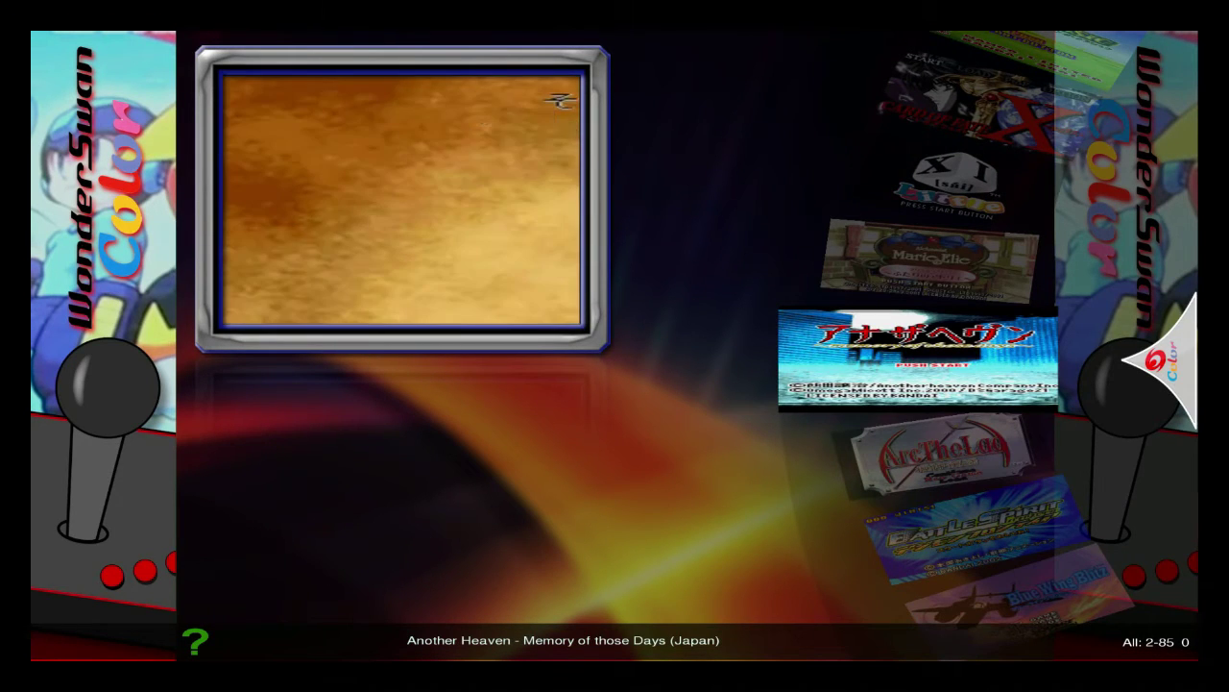
key("Down")
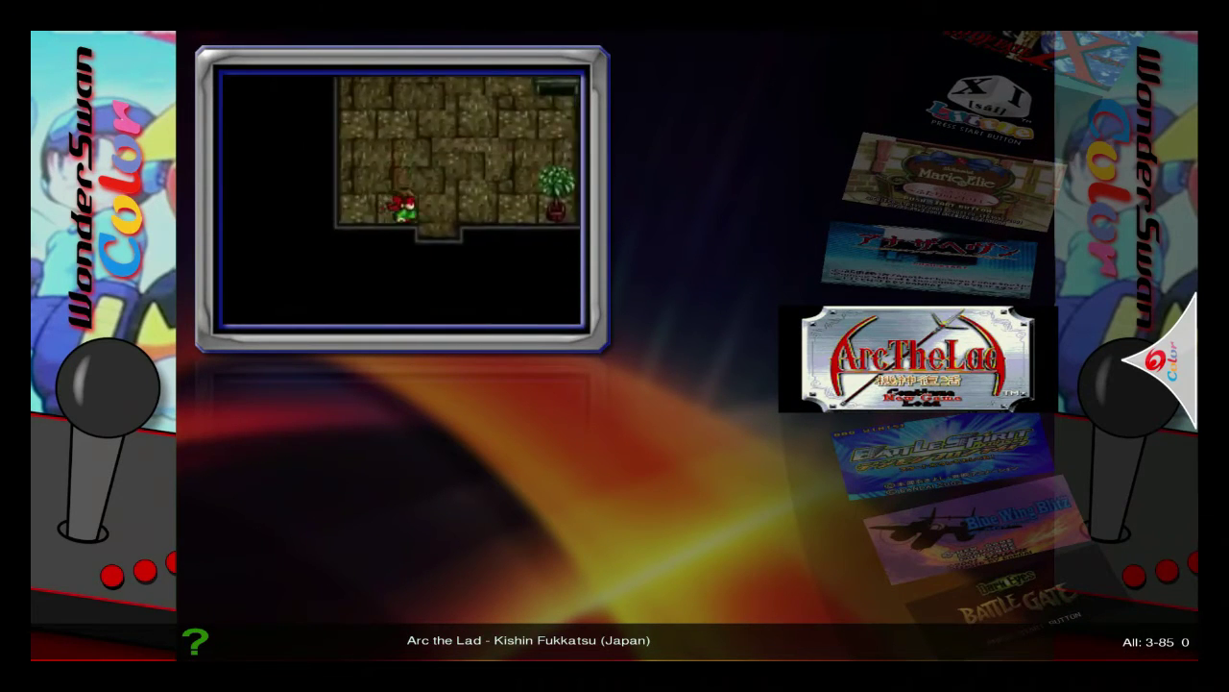
key("Down")
key("Down")
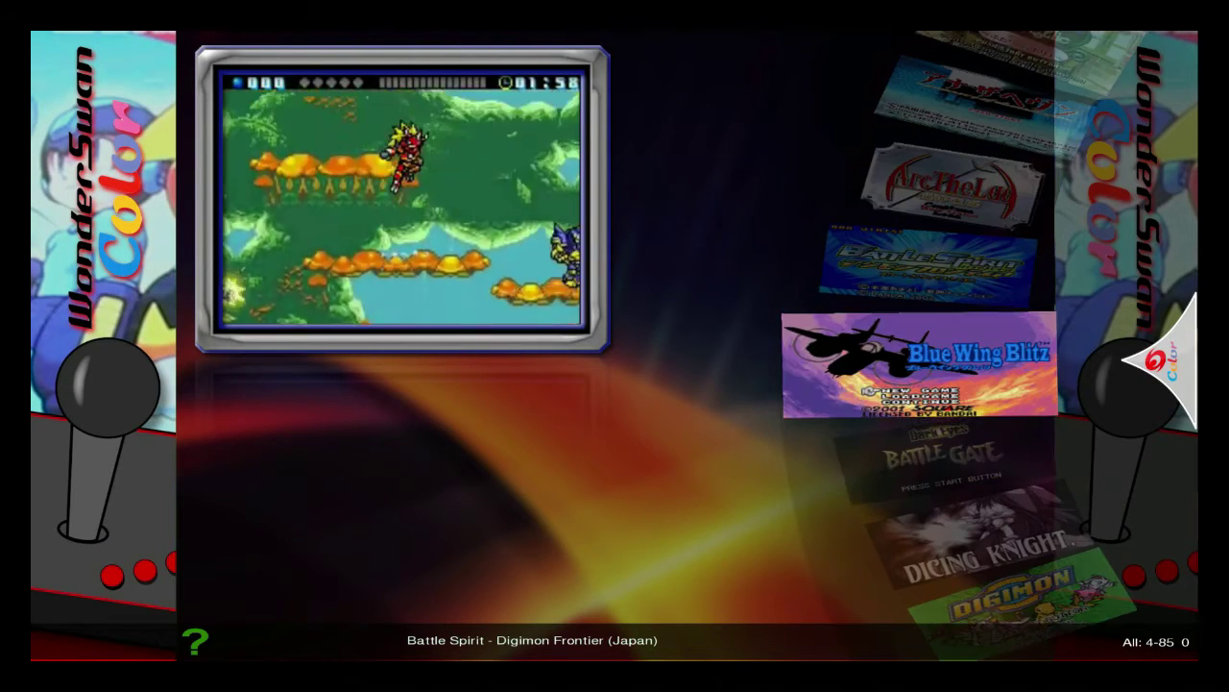
key("Down")
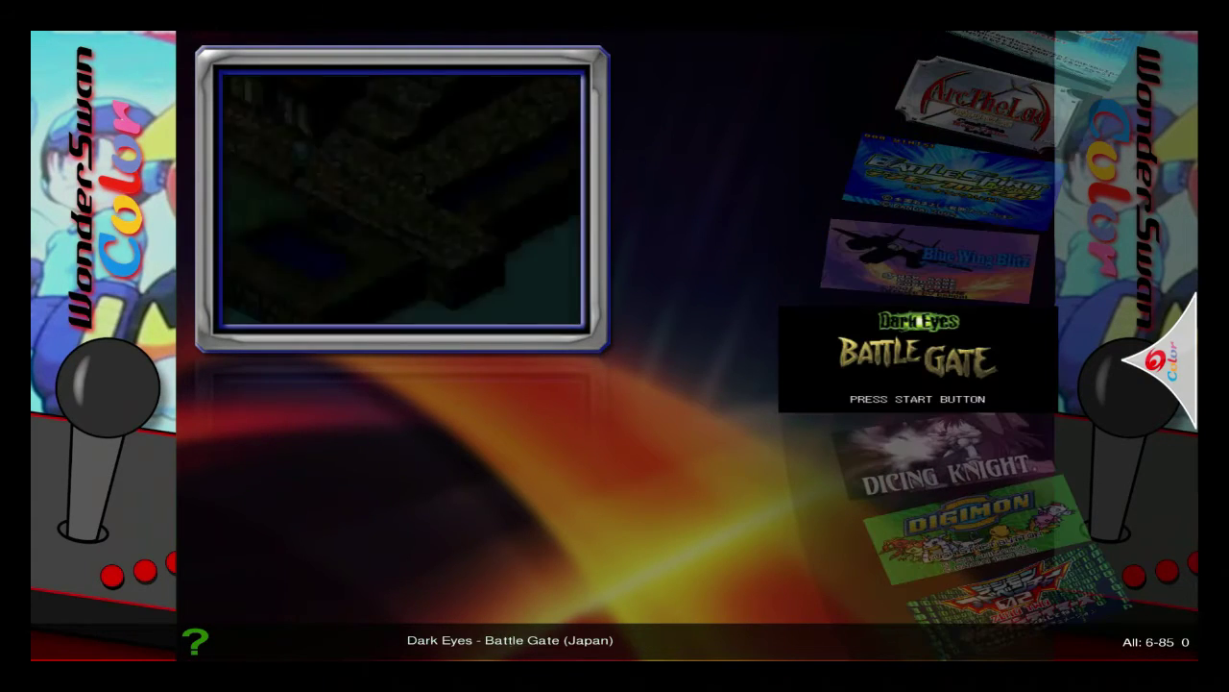
key("Down")
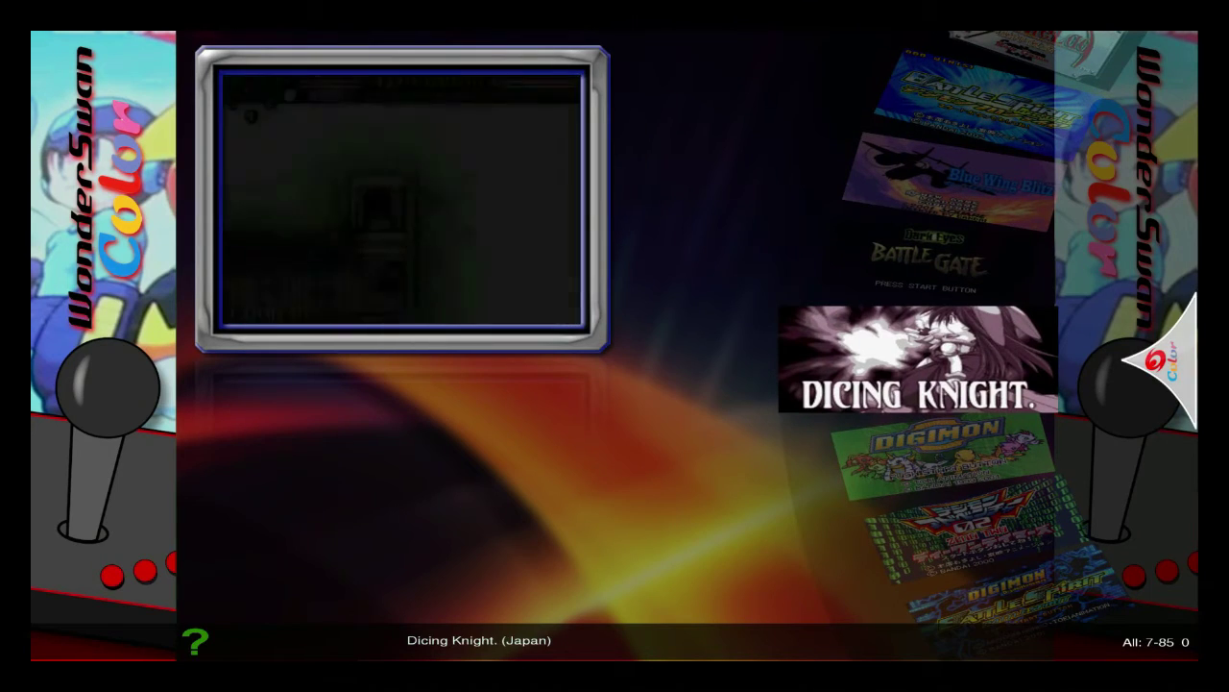
key("Down")
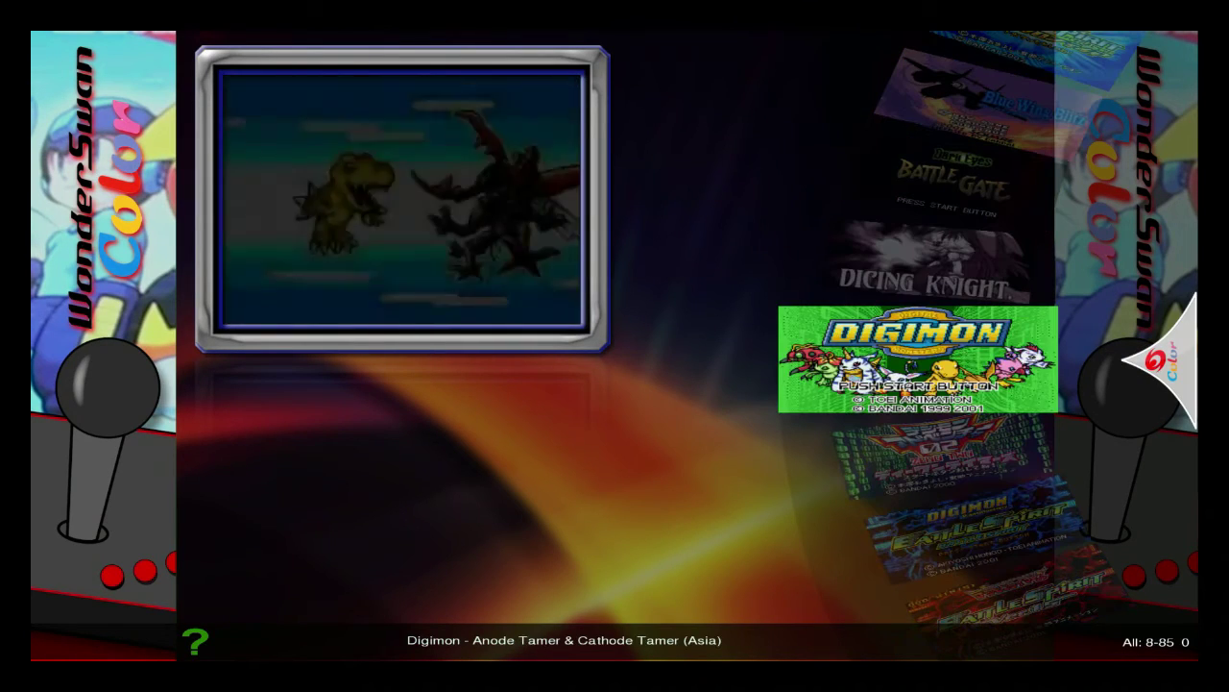
key("Down")
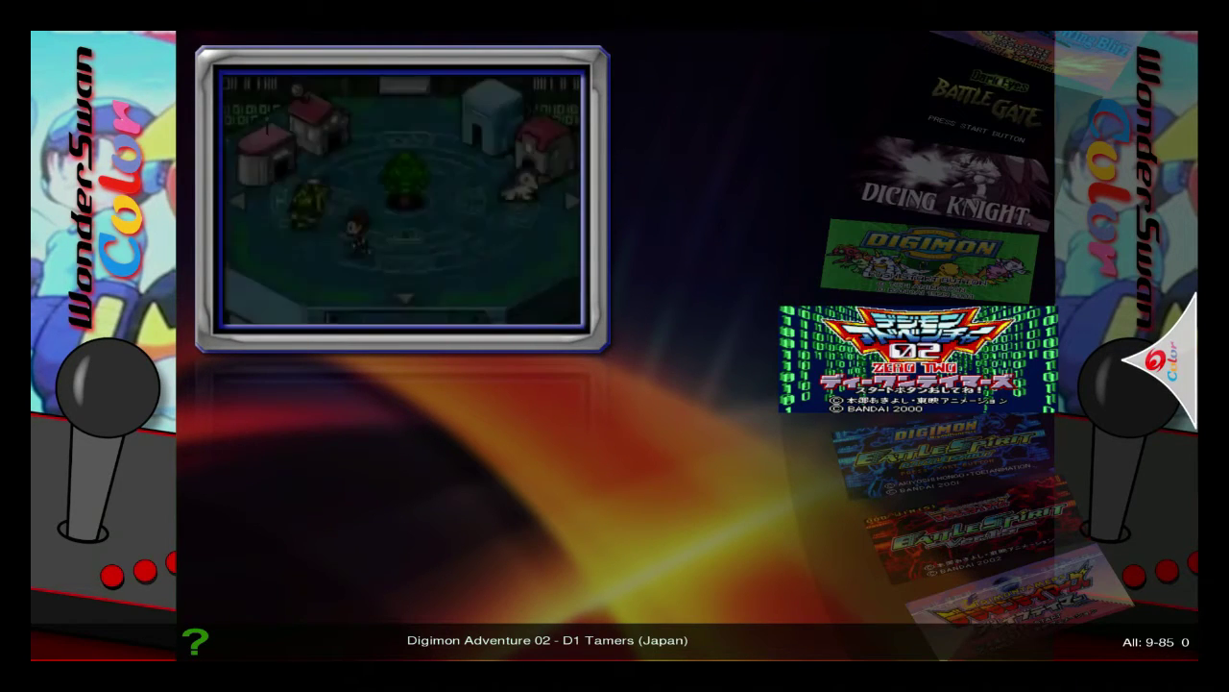
key("Down")
key("Down")
key("Down")
key("Down")
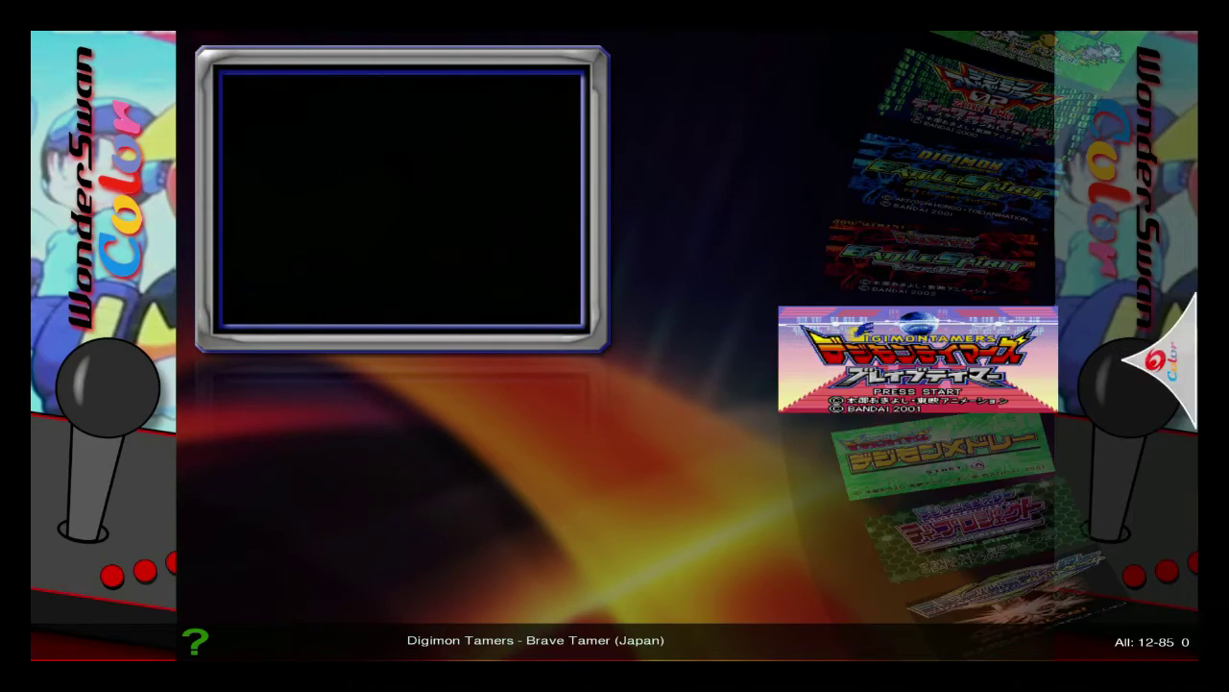
key("Down")
key("Down")
key("Down")
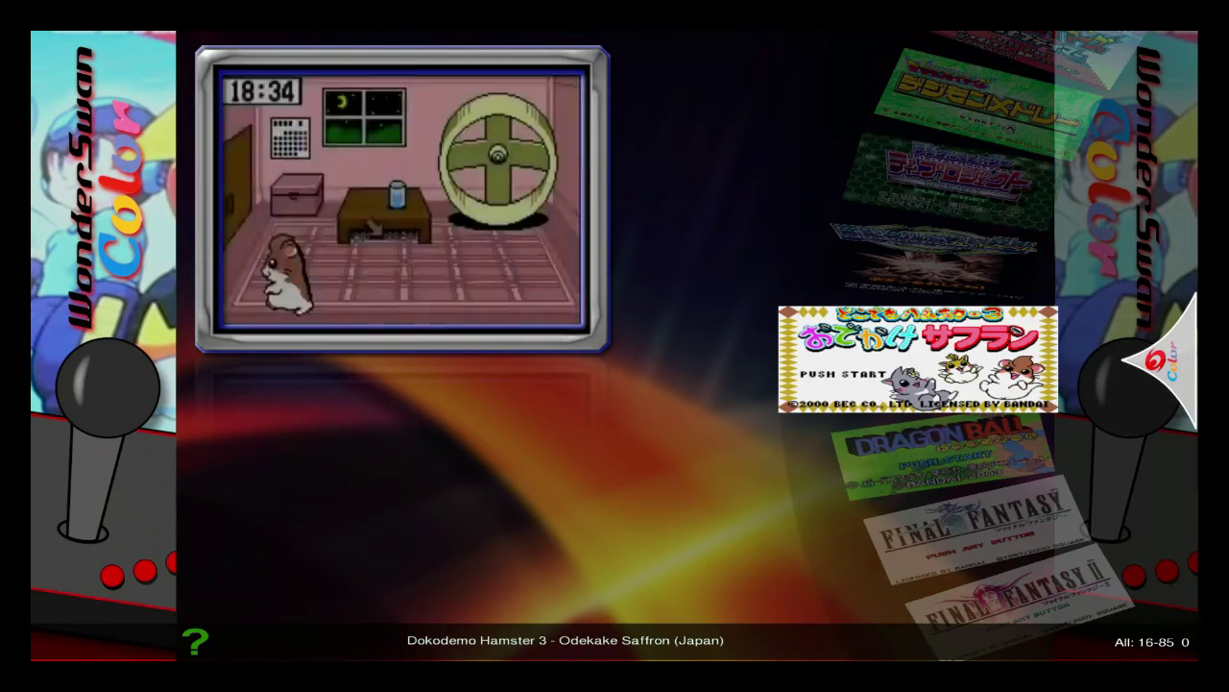
Step: Launch Dokodemo Hamster 3 - Odekake Saffron up to its title screen and quit back to the system selection
key("Return")
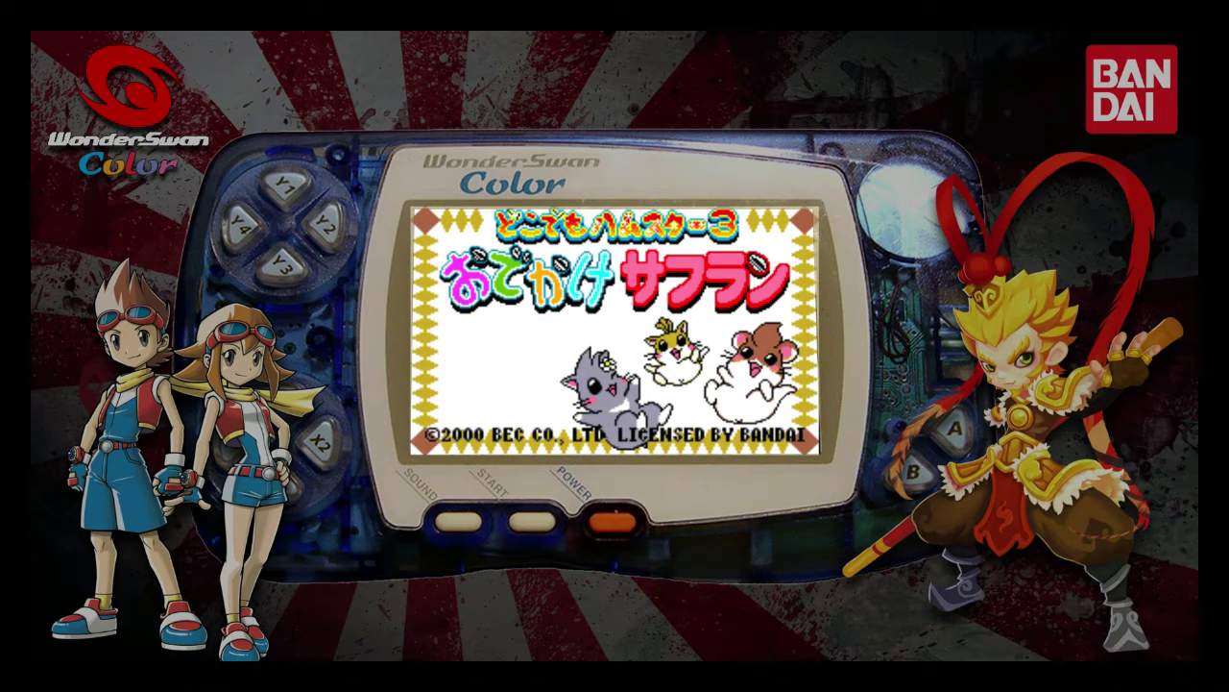
key("Escape")
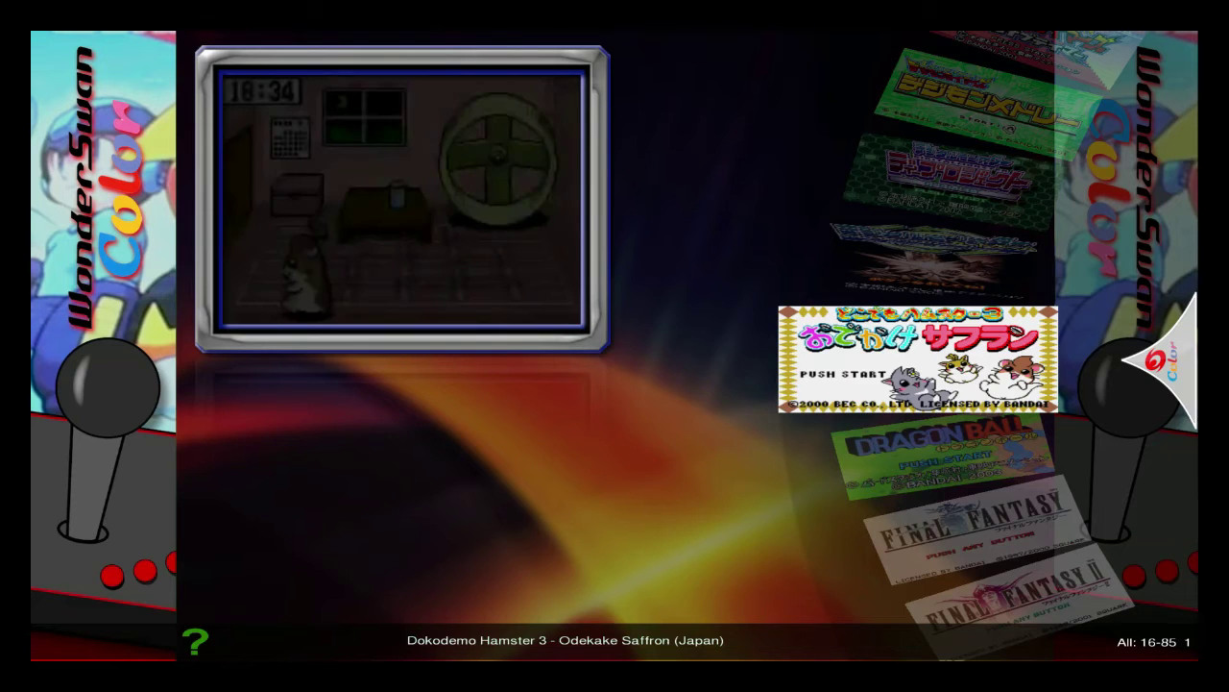
key("Escape")
Step: Find Sega Game Gear in the system selection and open its game list
key("Up")
key("Up")
key("Up")
key("Up")
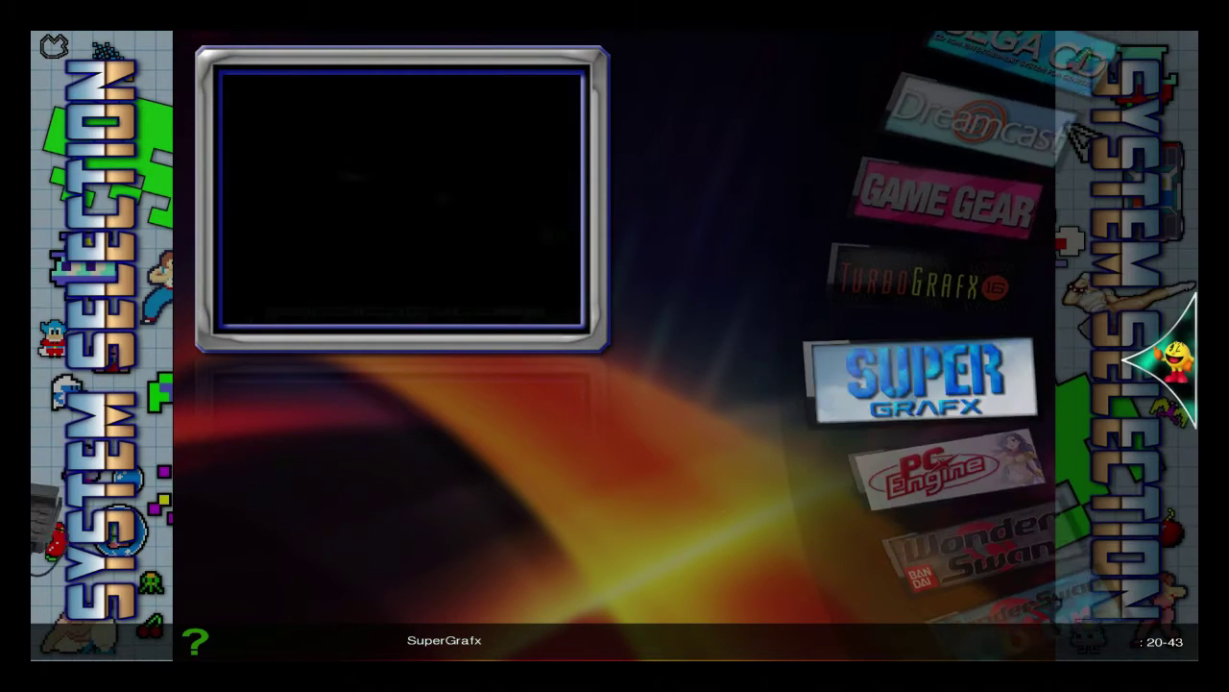
key("Up")
key("Up")
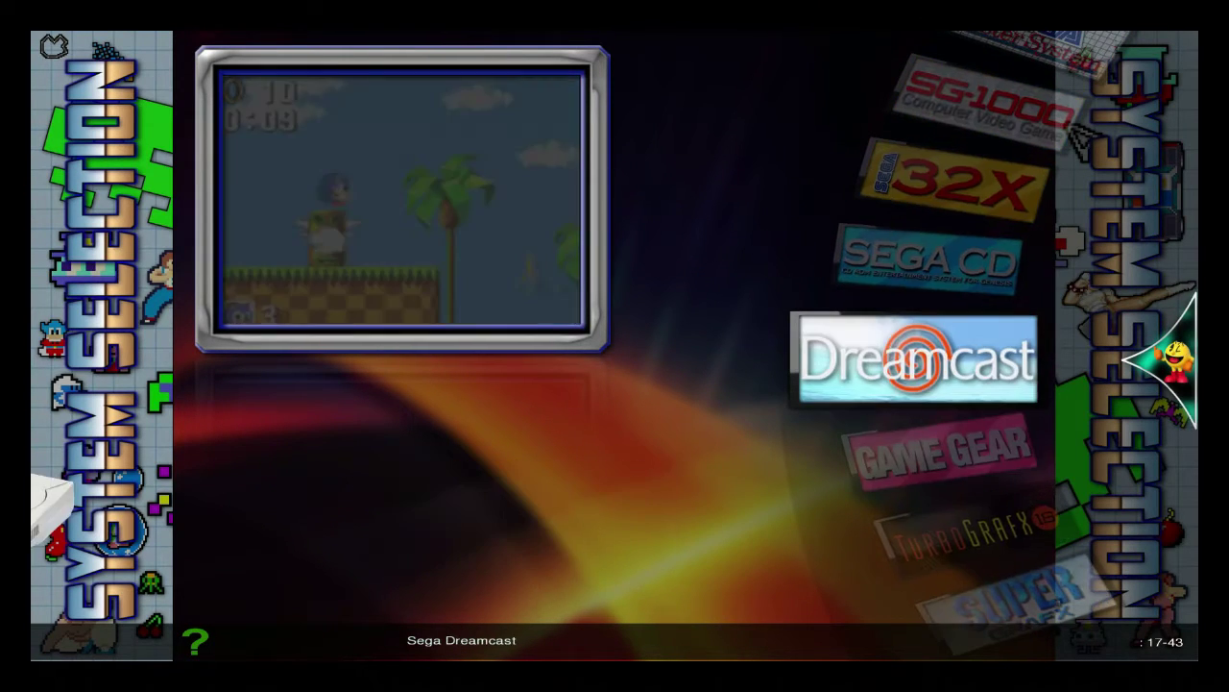
key("Down")
key("Return")
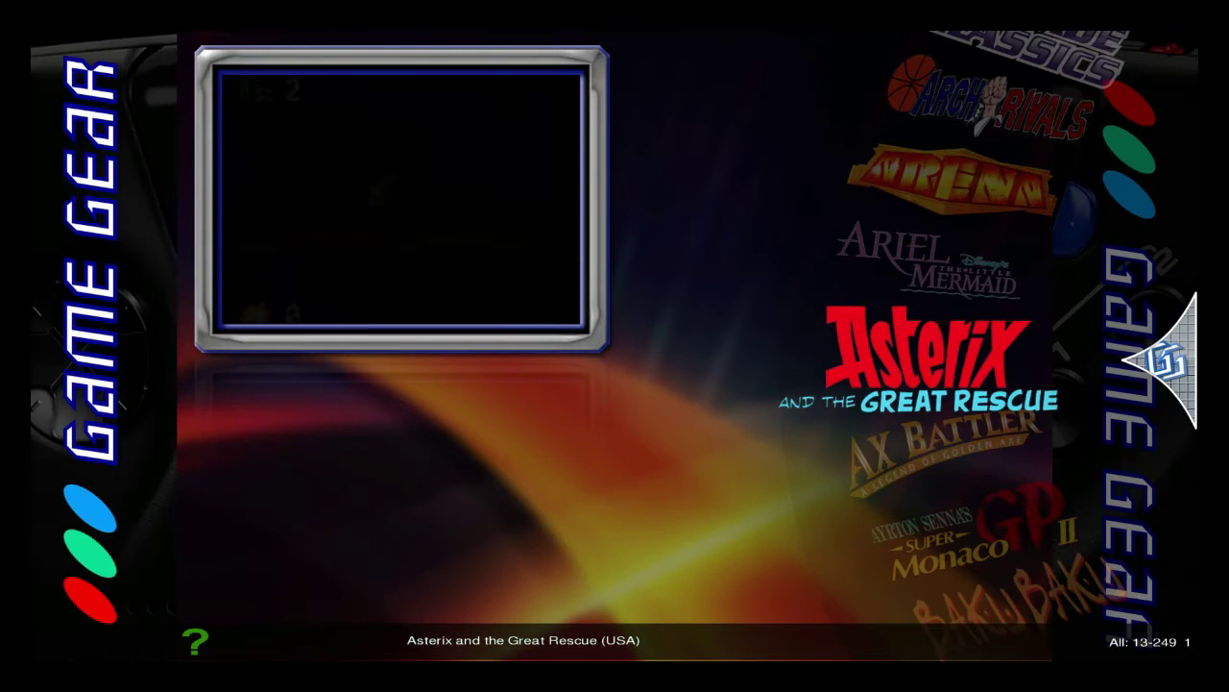
Step: Skip ahead in the Game Gear list to Daffy Duck in Hollywood and launch it
key("Right")
key("Right")
key("Right")
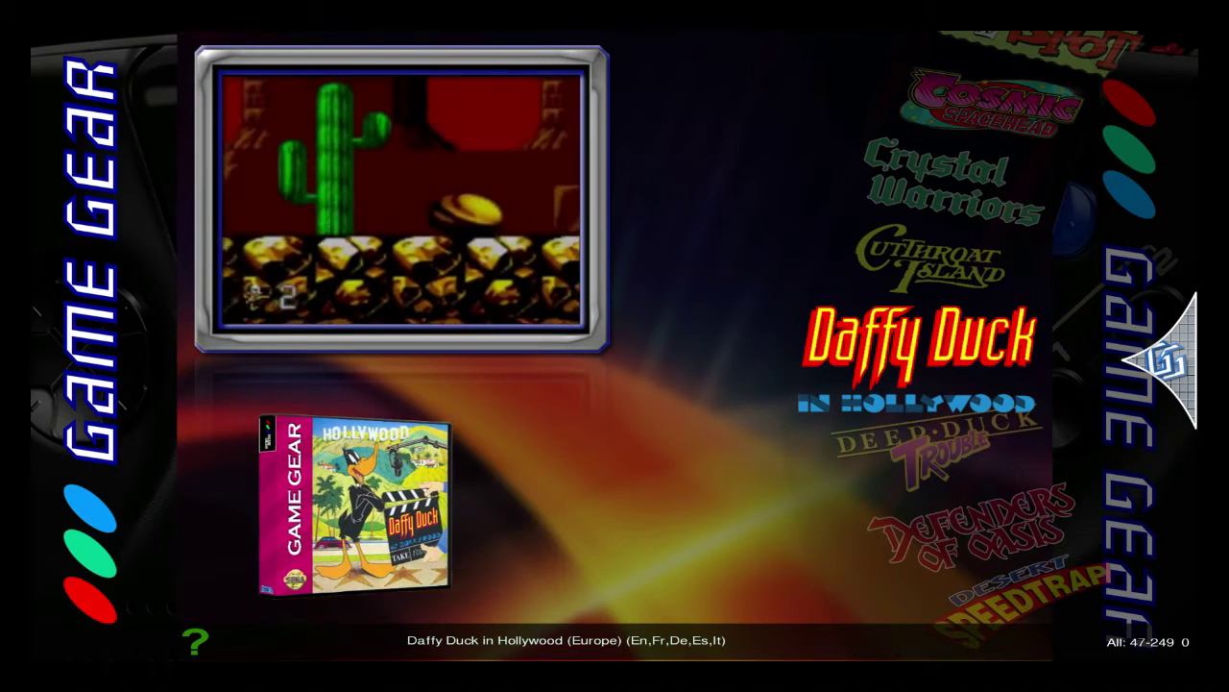
key("Return")
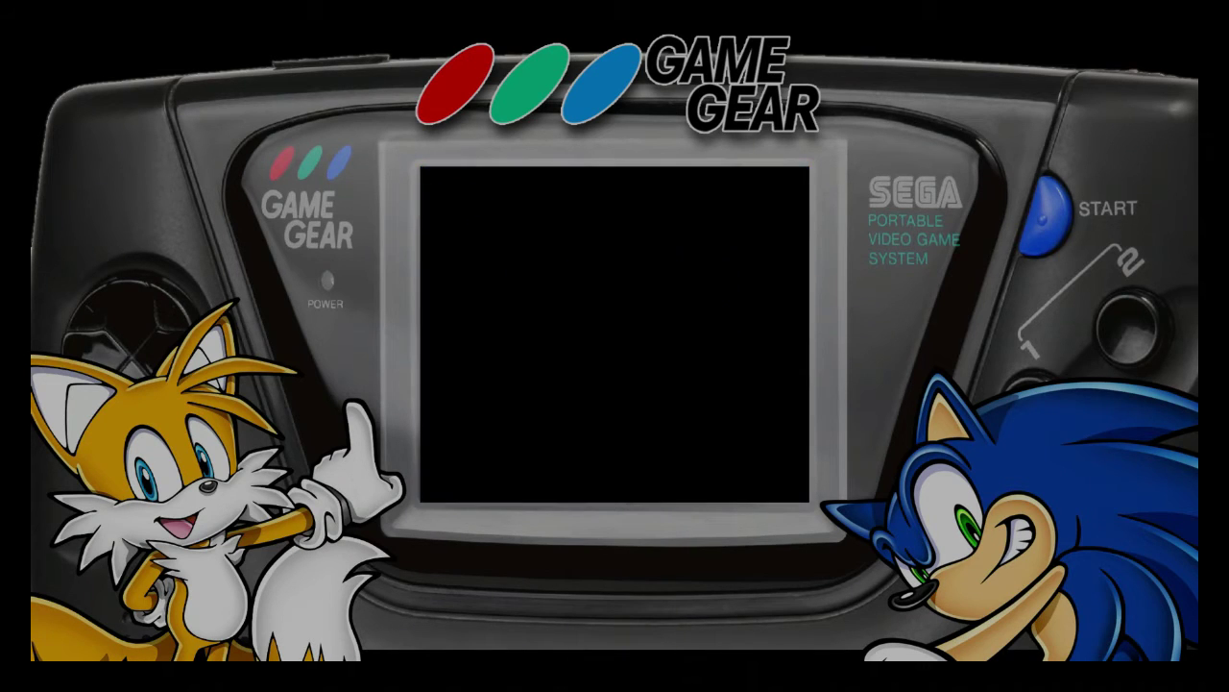
Step: Start a new game in Daffy Duck in Hollywood, and quit back to the system selection
key("Return")
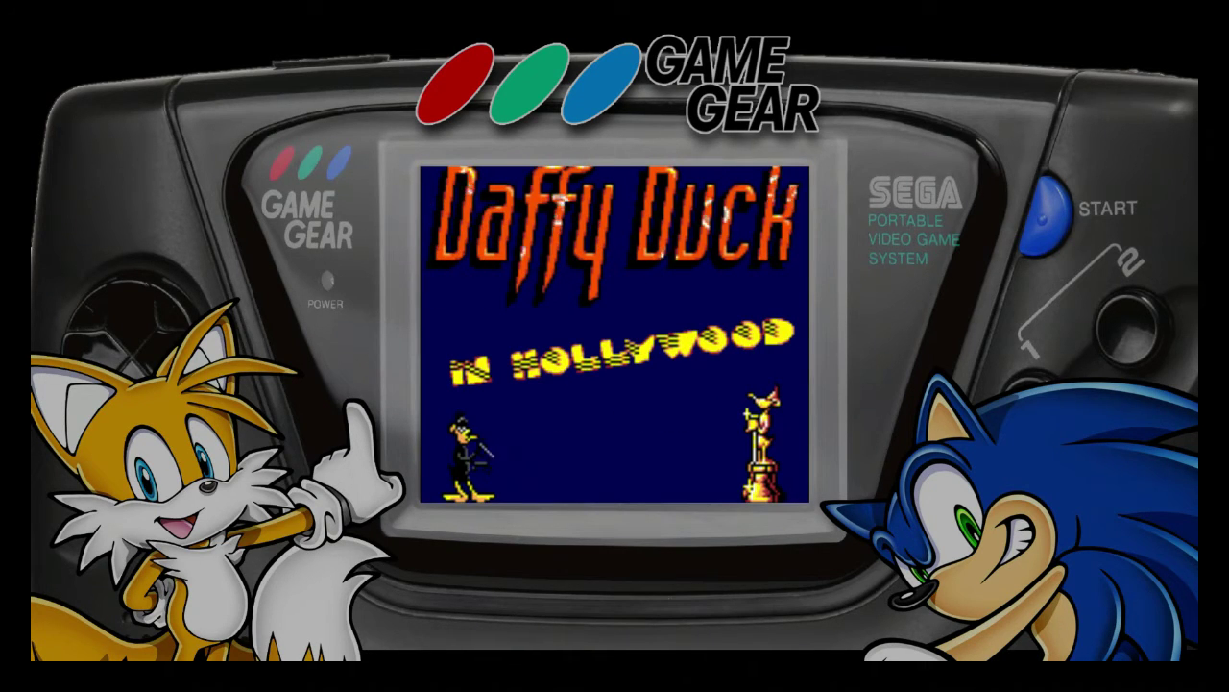
key("Return")
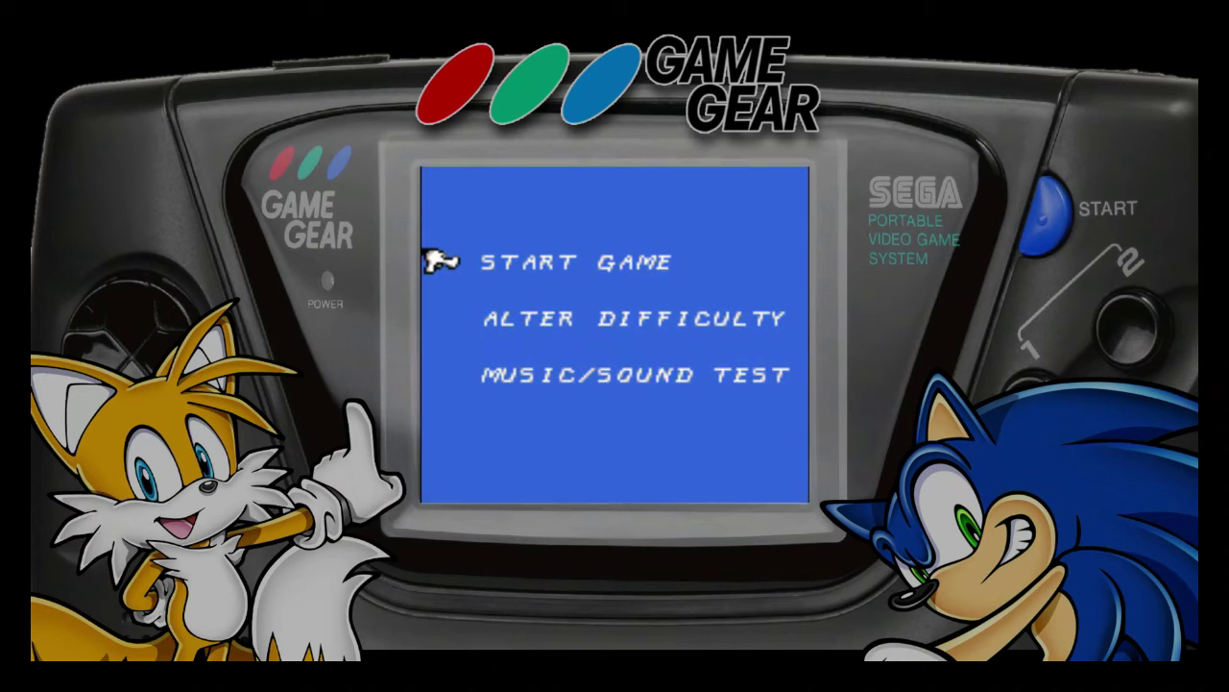
key("Return")
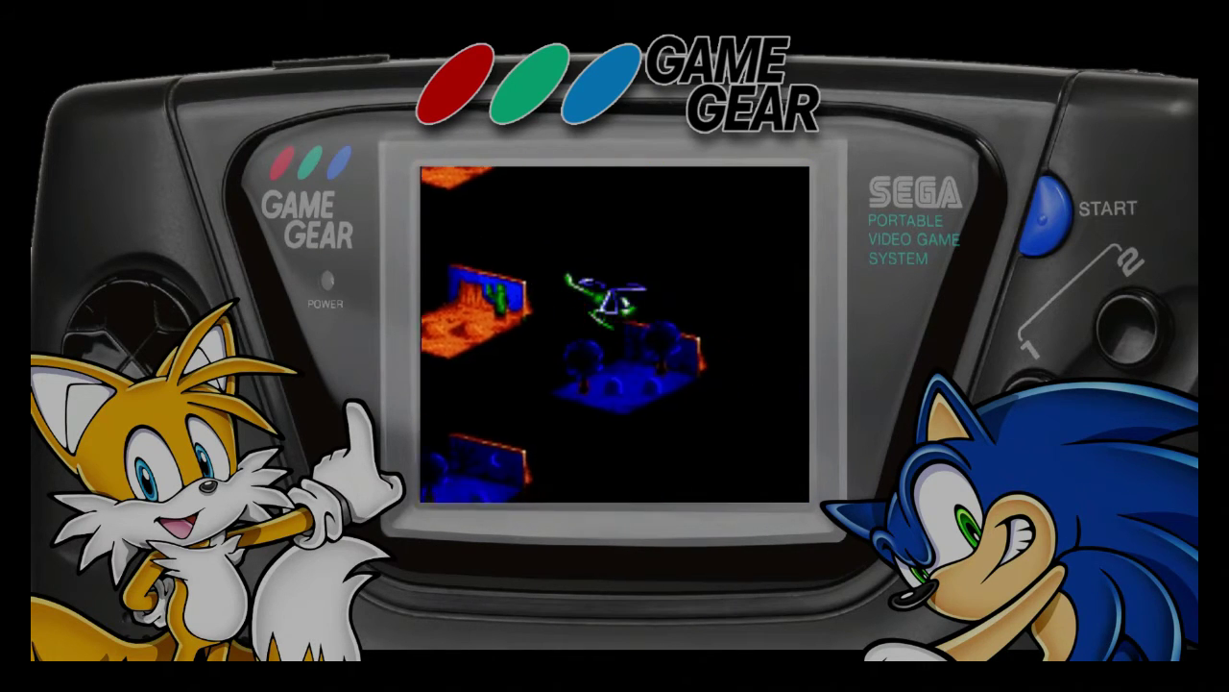
key("Escape")
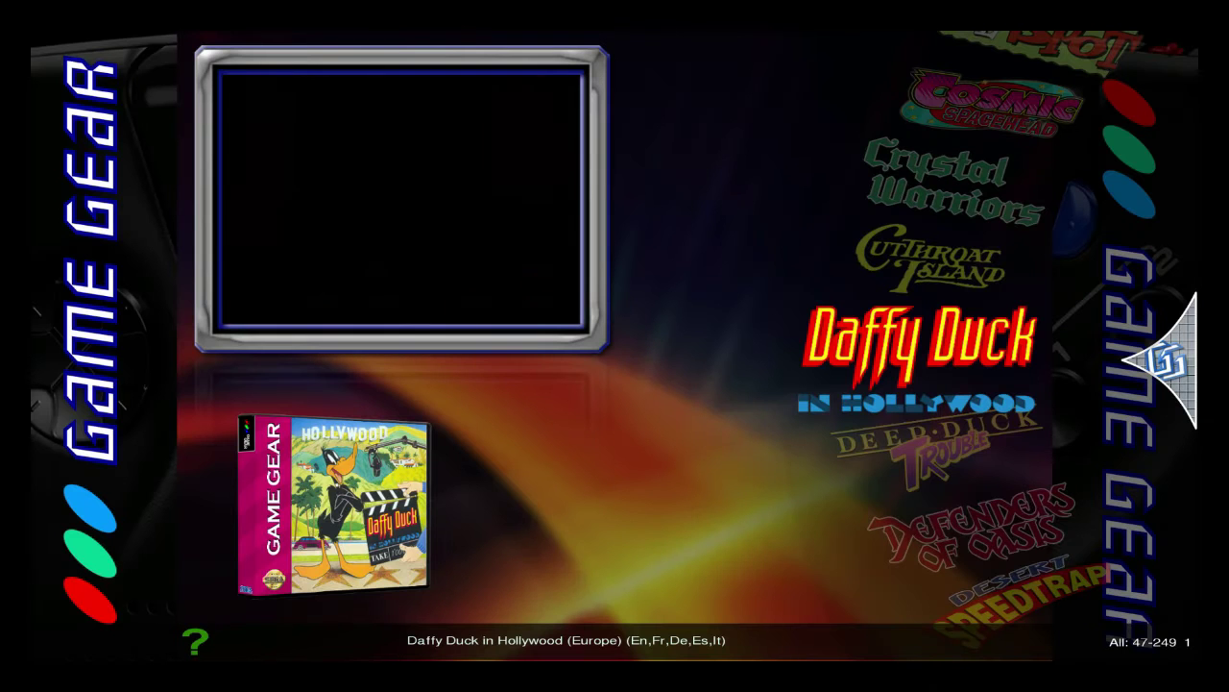
key("Escape")
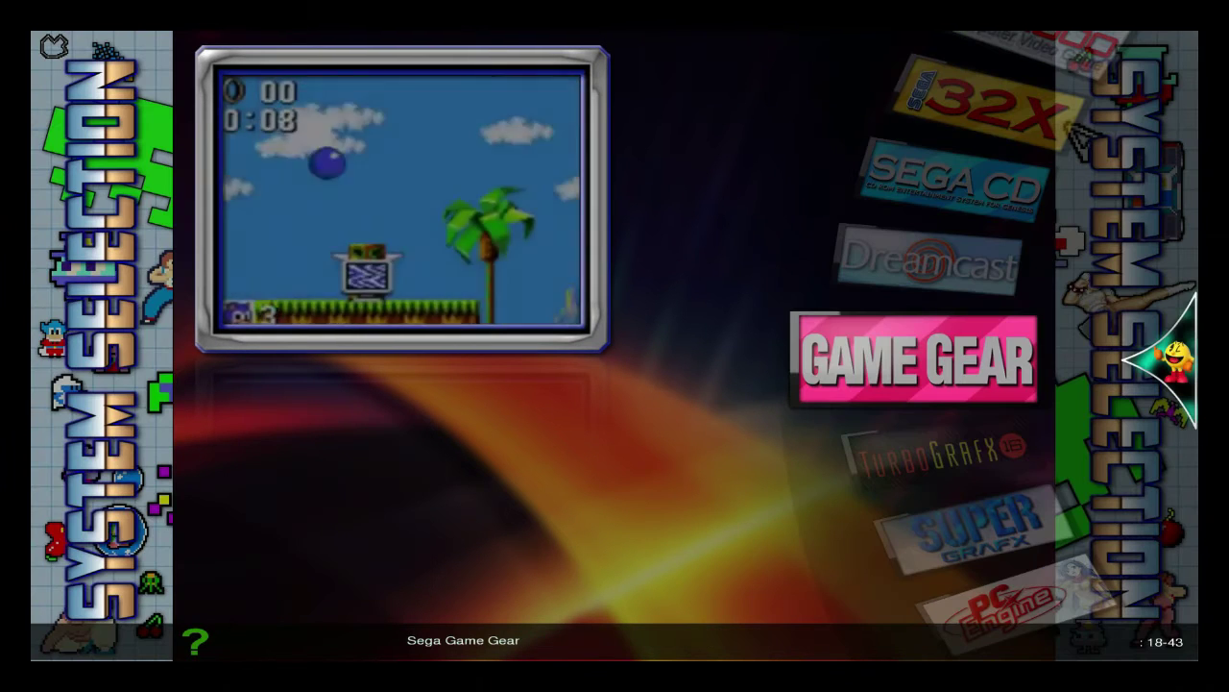
Step: Find Nintendo Game Boy Color in the system selection and open its game list
key("Up")
key("Up")
key("Up")
key("Up")
key("Up")
key("Up")
key("Up")
key("Up")
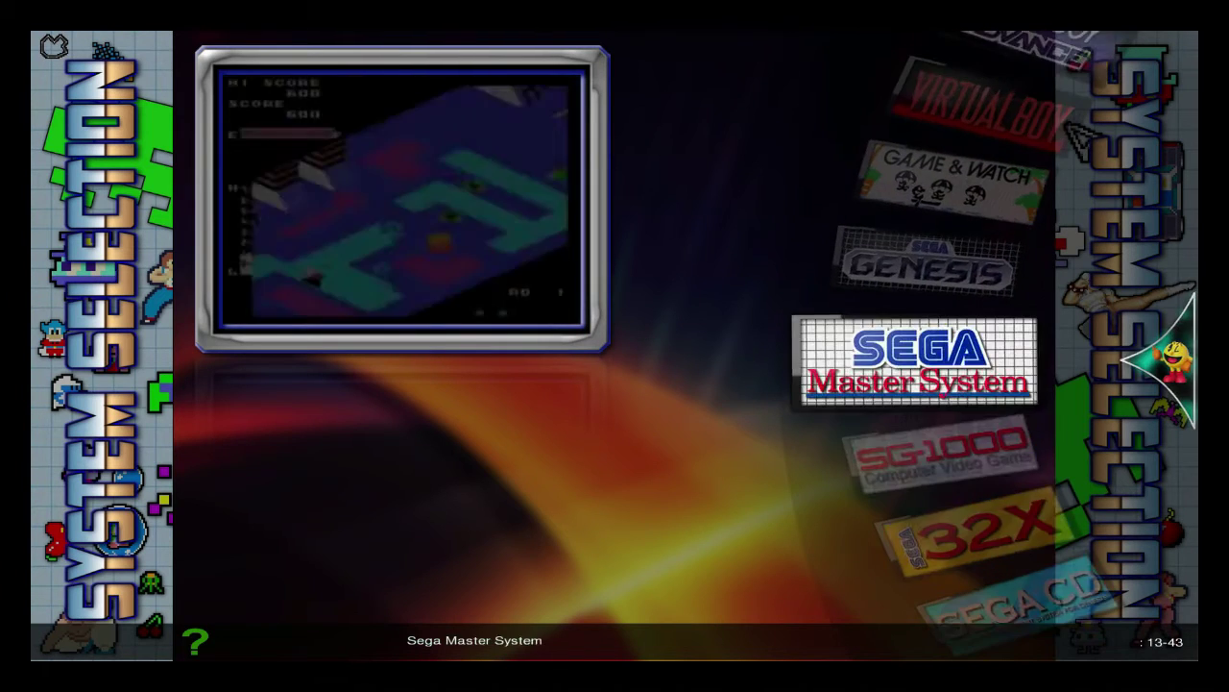
key("Up")
key("Up")
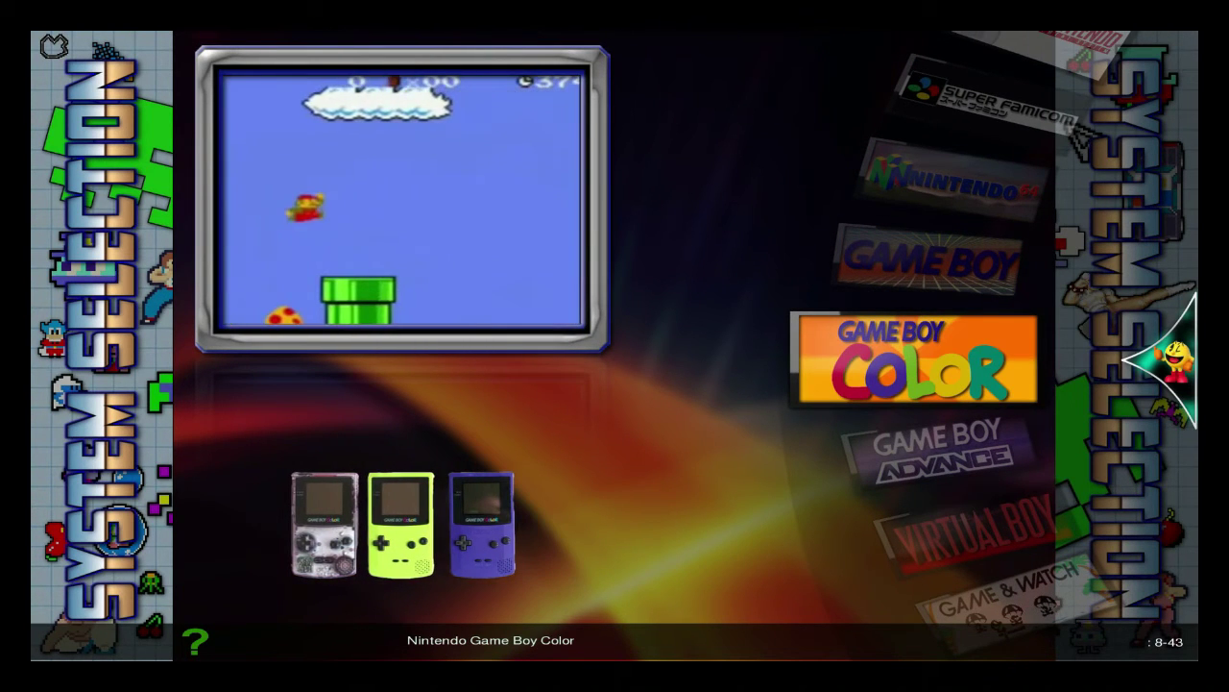
key("Return")
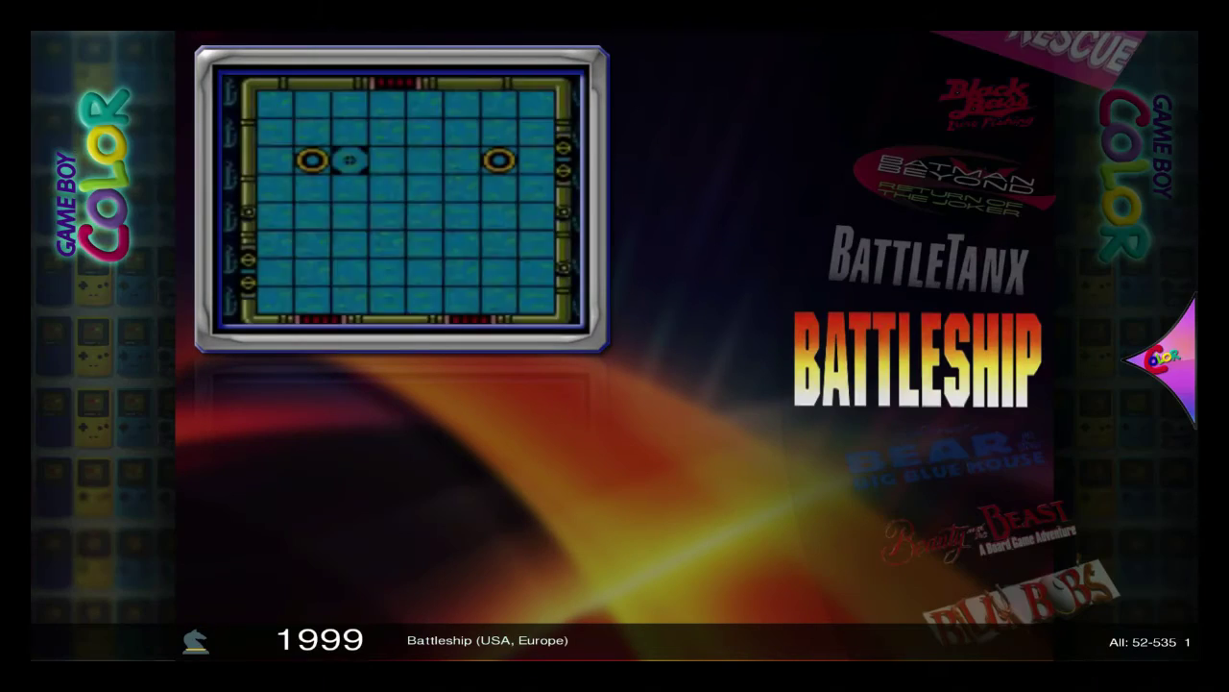
Step: Browse back through the Game Boy Color games from Battleship to Ballistic and launch it
key("Up")
key("Up")
key("Up")
key("Up")
key("Up")
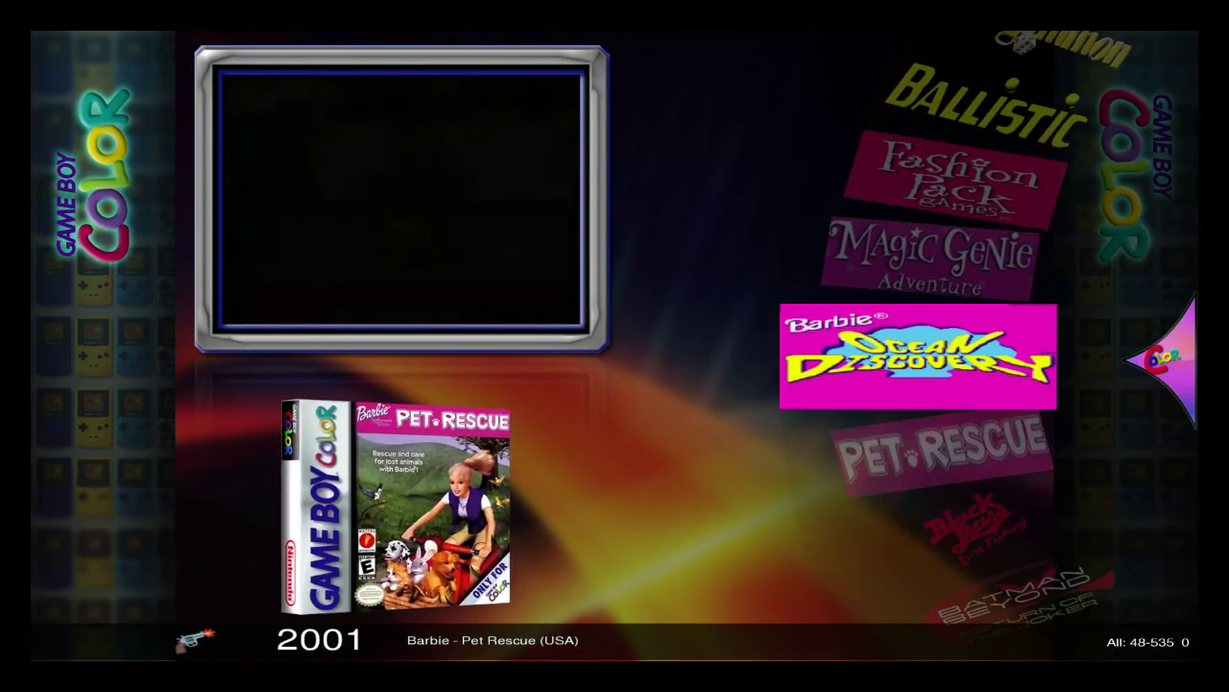
key("Up")
key("Up")
key("Up")
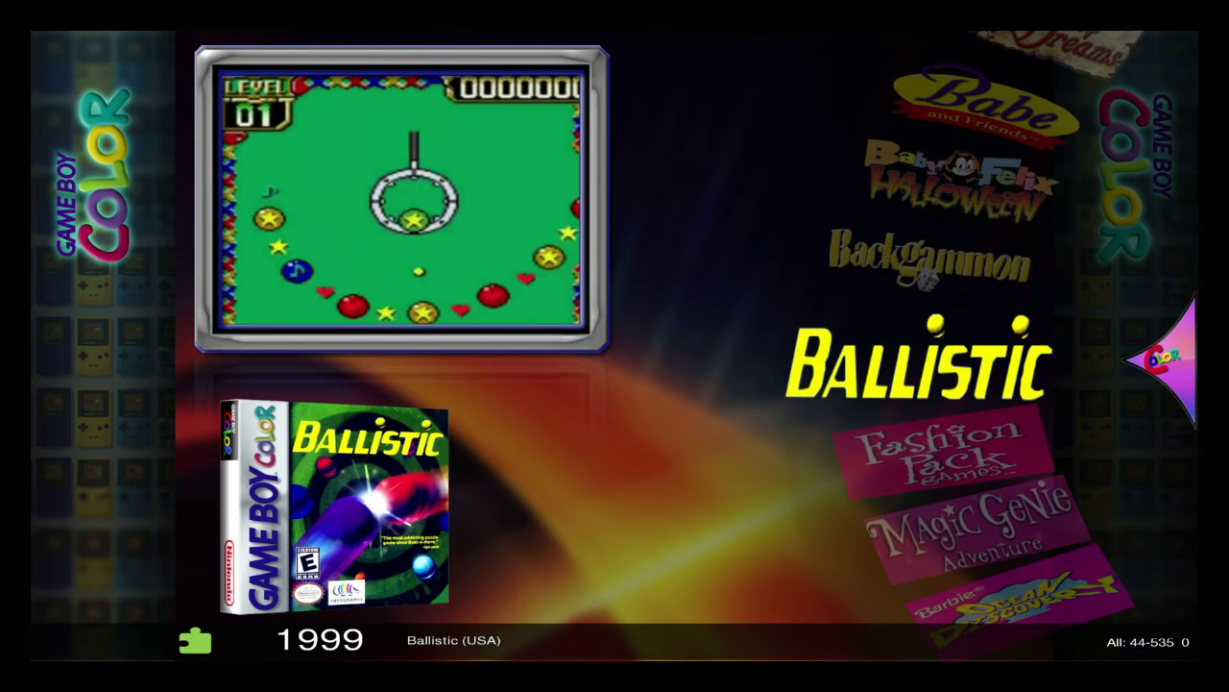
key("Return")
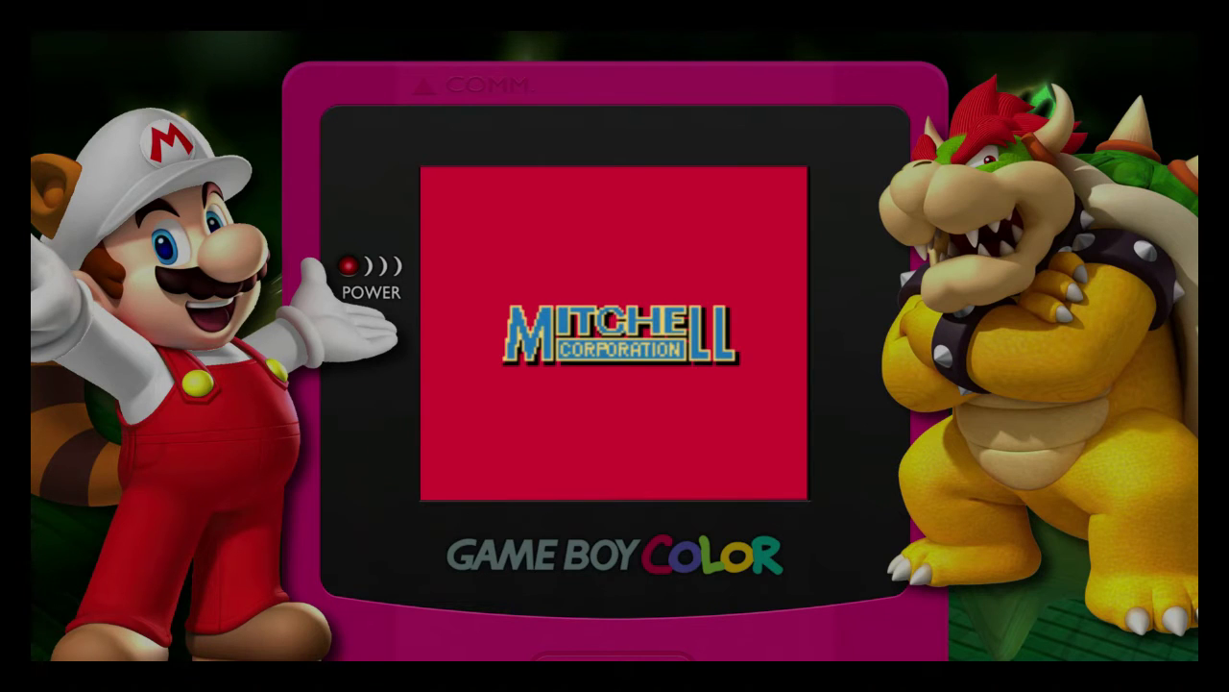
Step: Quit Ballistic, return to the system selection and open the Nintendo Game Boy Advance game list
key("Escape")
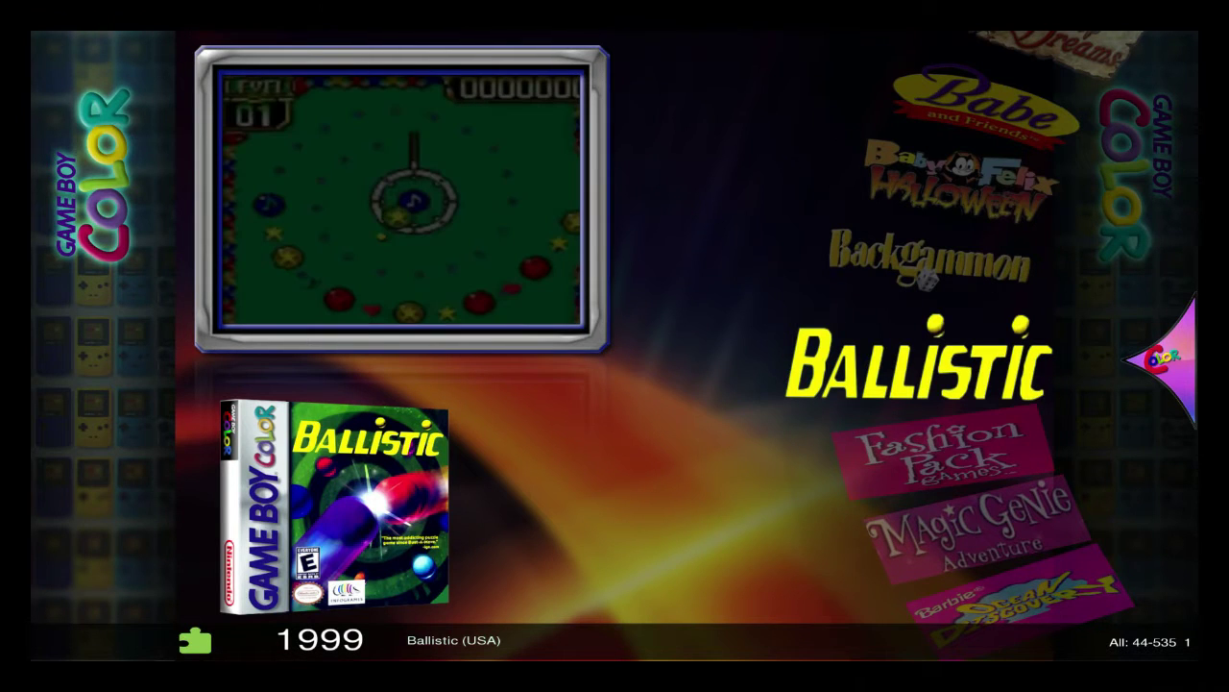
key("Escape")
key("Up")
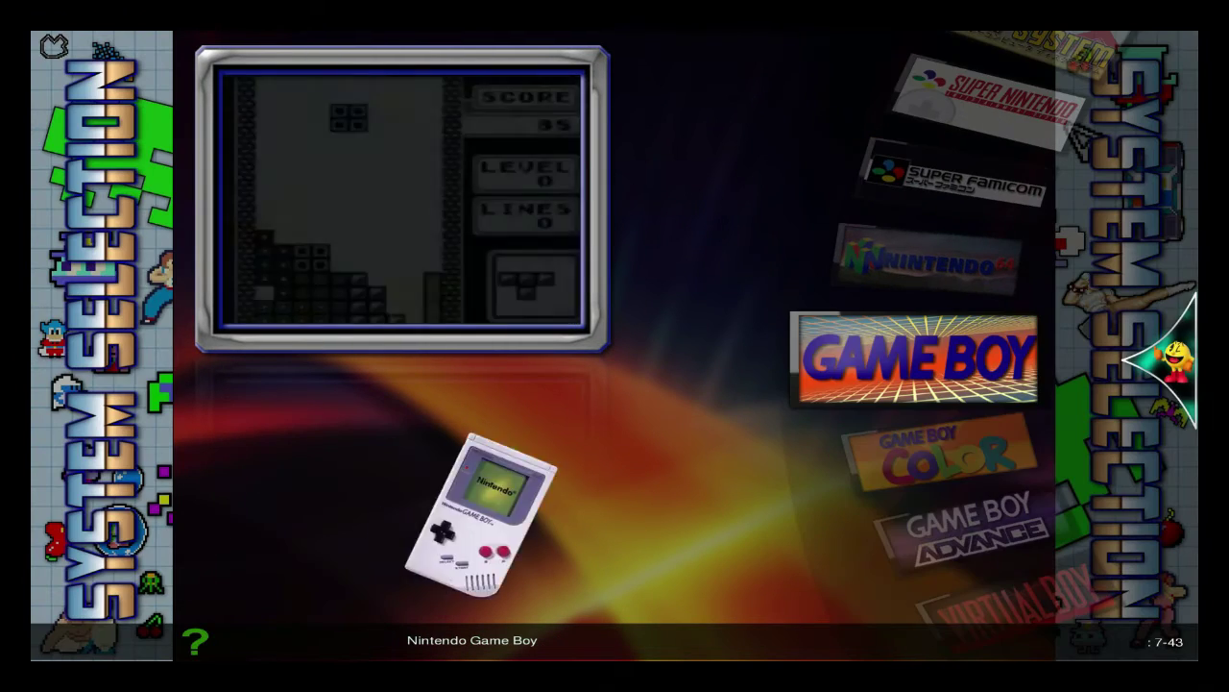
key("Down")
key("Down")
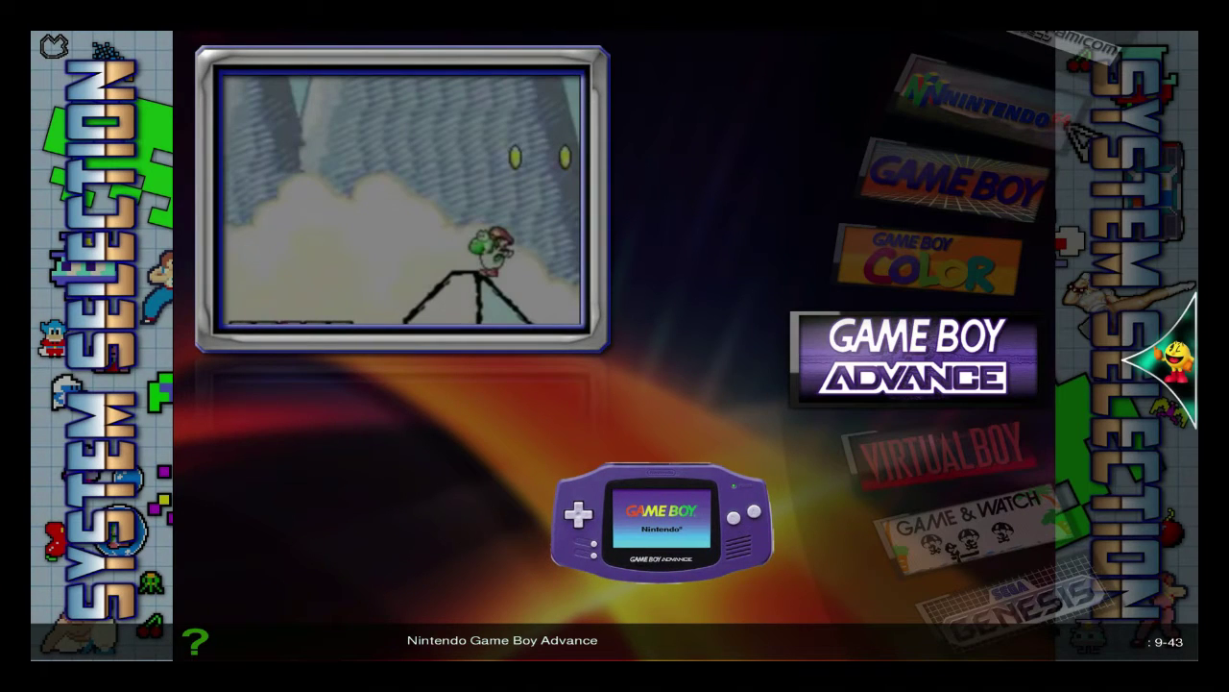
key("Return")
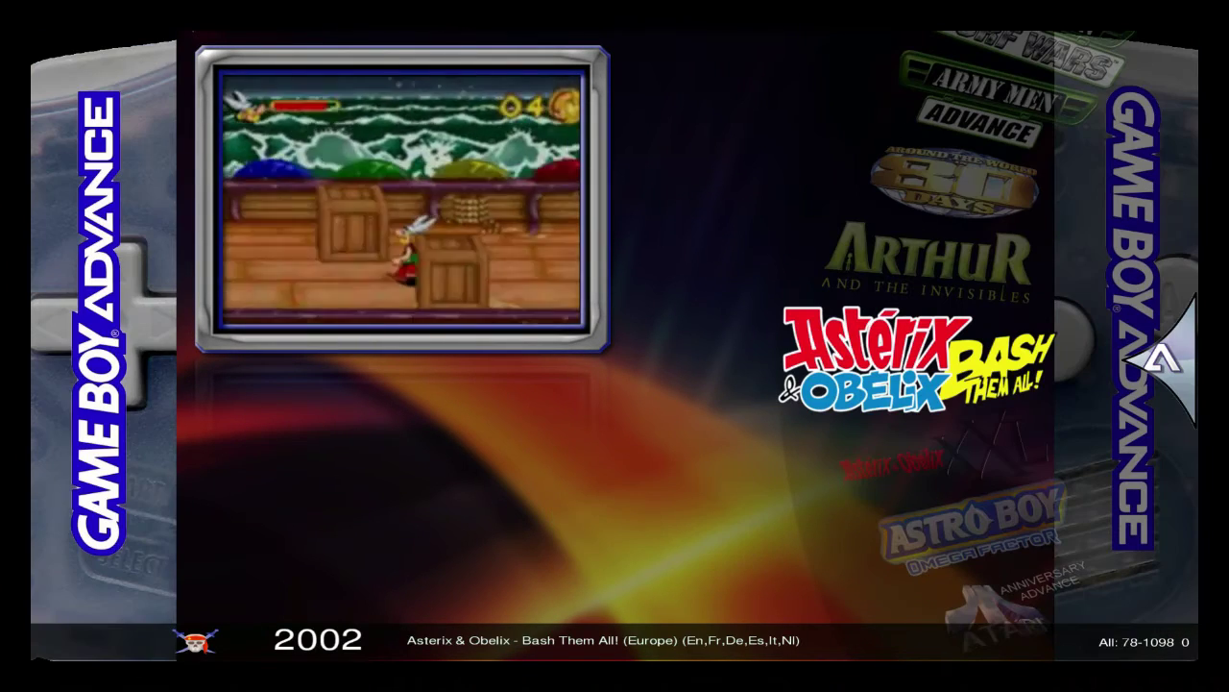
Step: Skip ahead in the Game Boy Advance list to DK - King of Swing and launch it
key("Right")
key("Right")
key("Right")
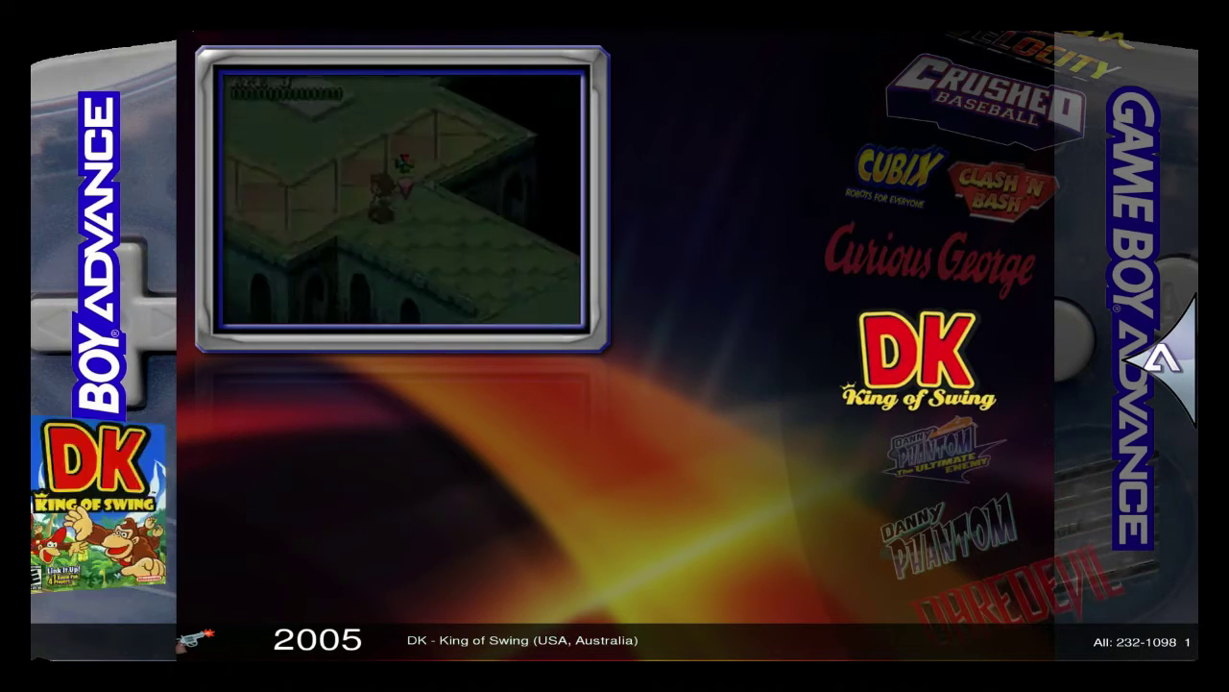
key("Return")
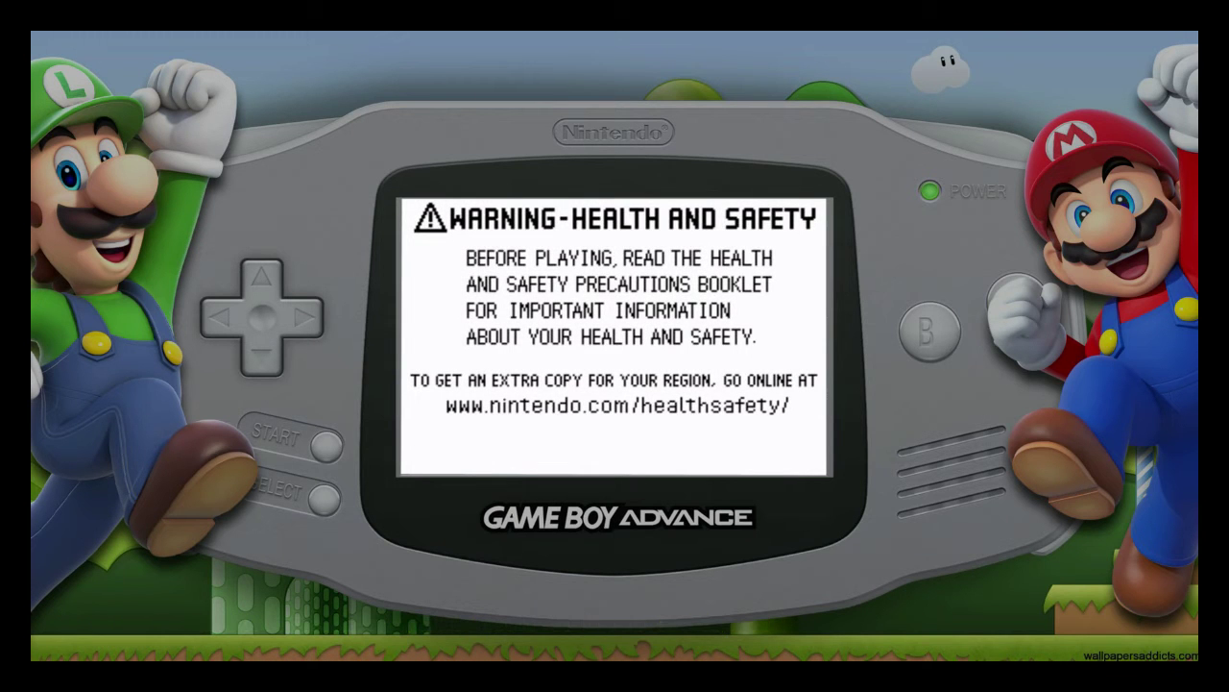
Step: Advance past the health warning and title screen of DK - King of Swing to its game mode menu
key("Return")
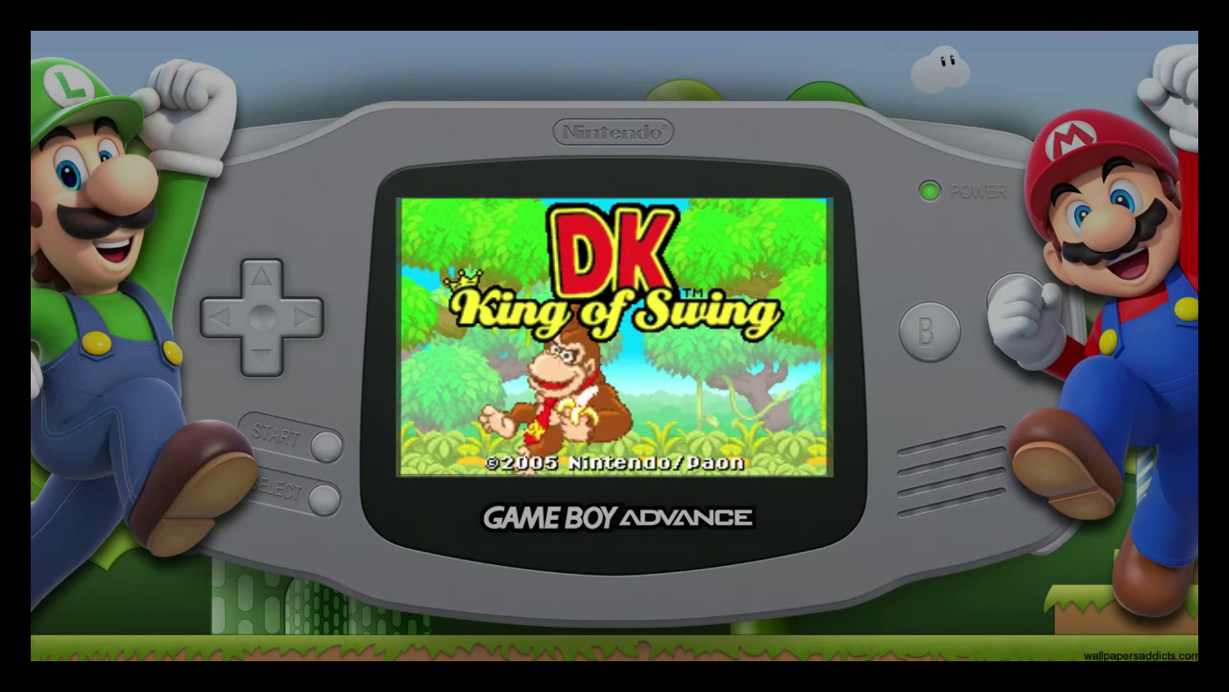
key("Return")
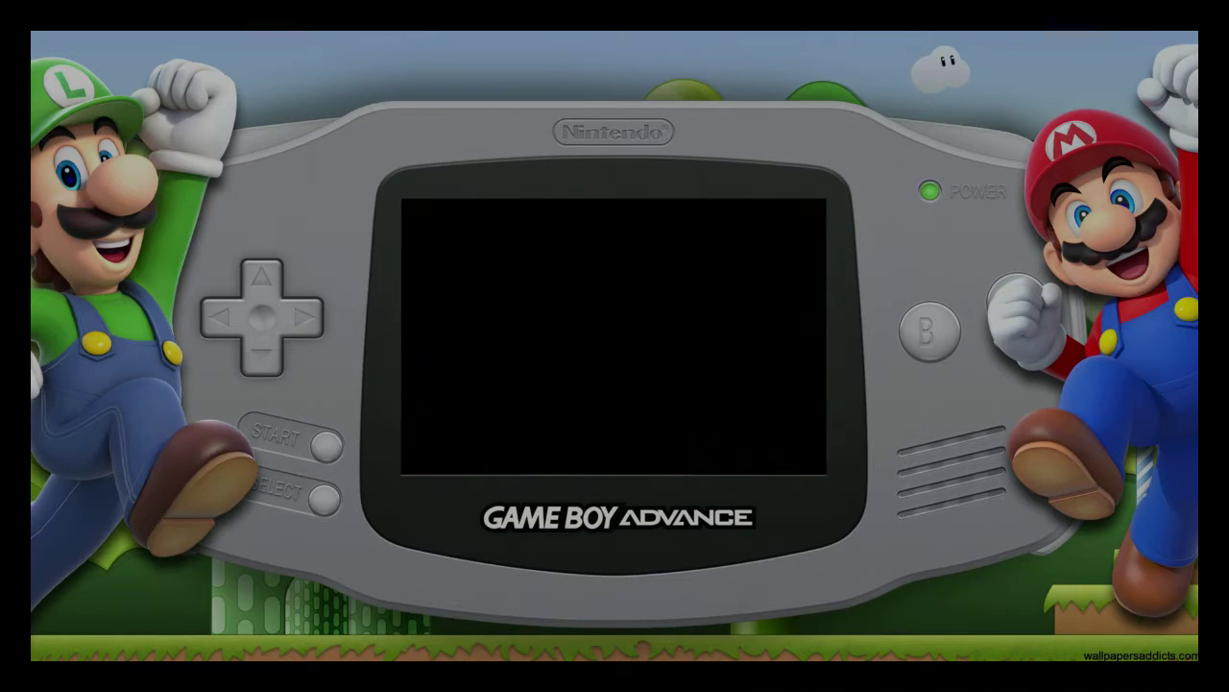
key("Return")
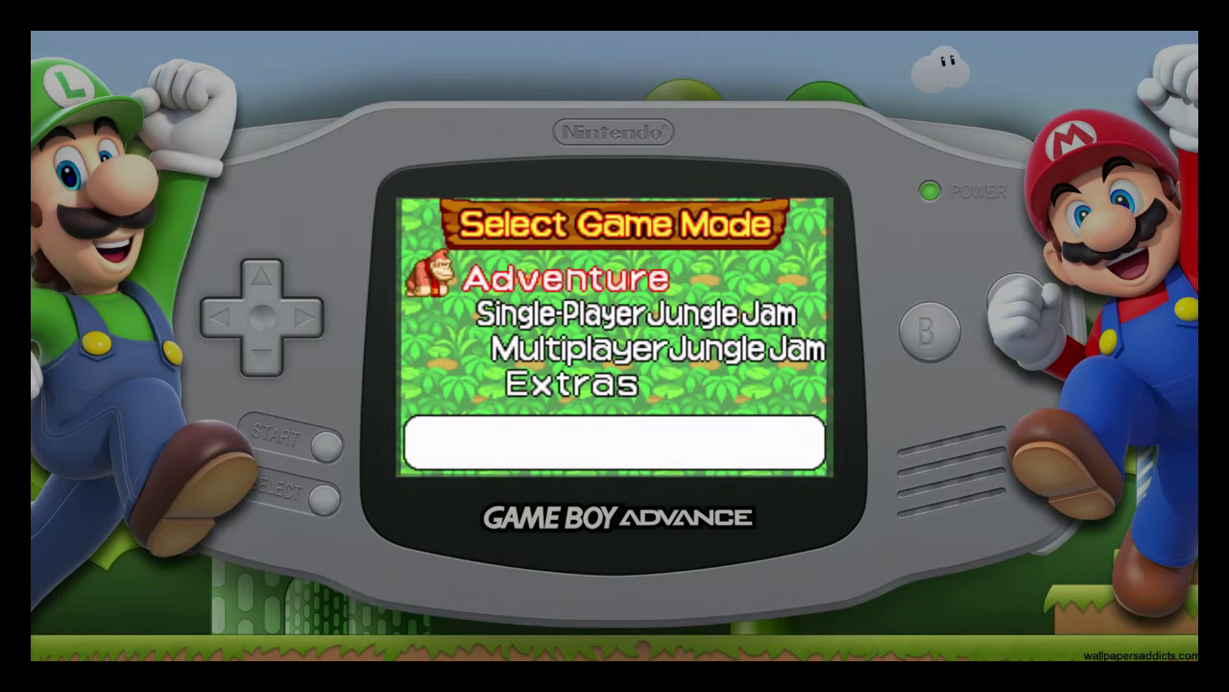
Step: Quit DK - King of Swing, return to the system selection and open the Nintendo Game Boy game list
key("Escape")
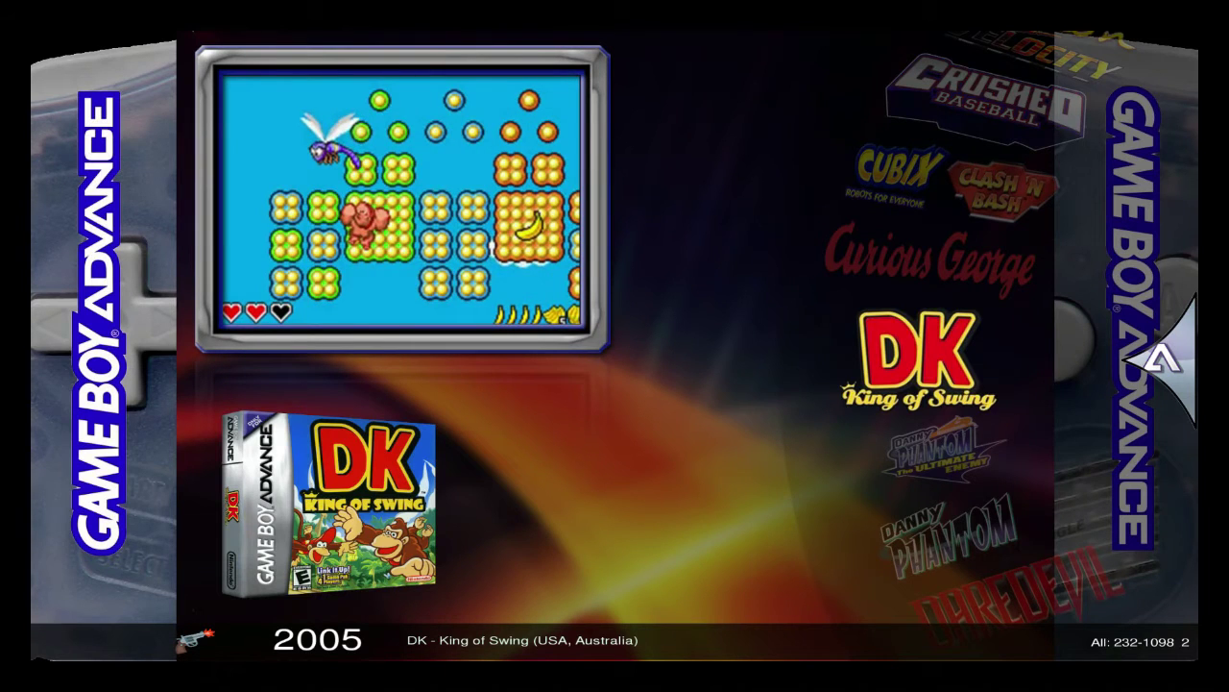
key("Escape")
key("Up")
key("Up")
key("Up")
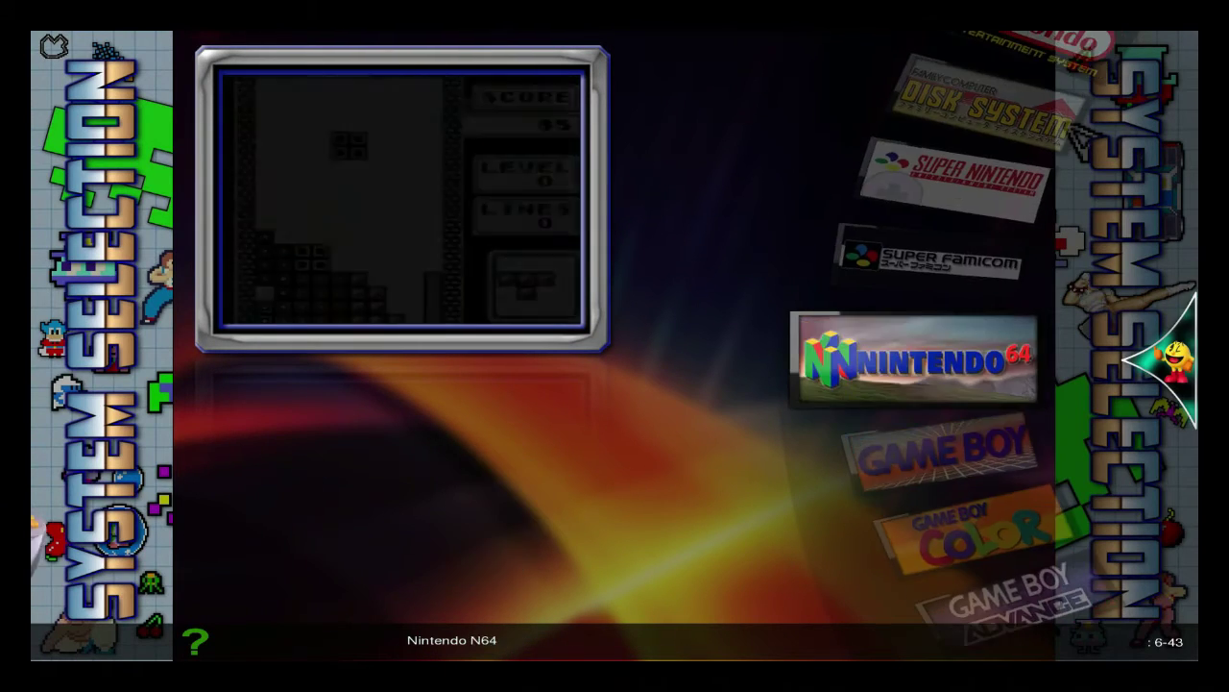
key("Down")
key("Return")
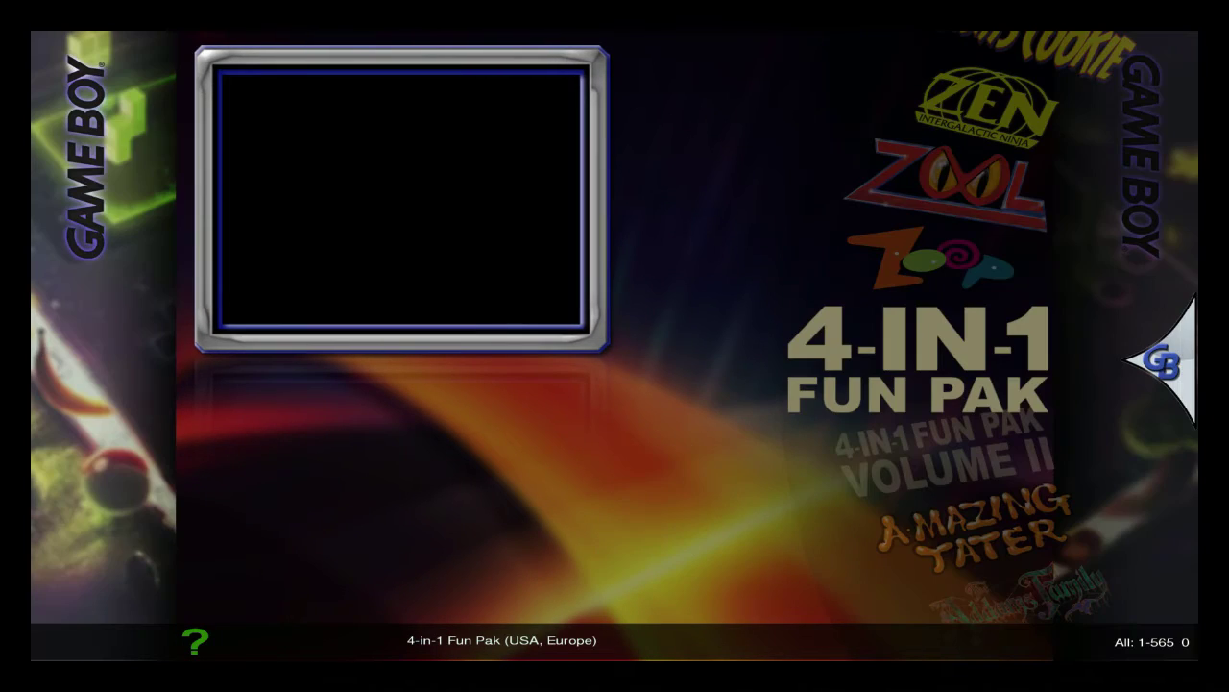
Step: Browse the Game Boy games with their box art and video previews from 4-in-1 Fun Pak to Alien 3
key("Down")
key("Down")
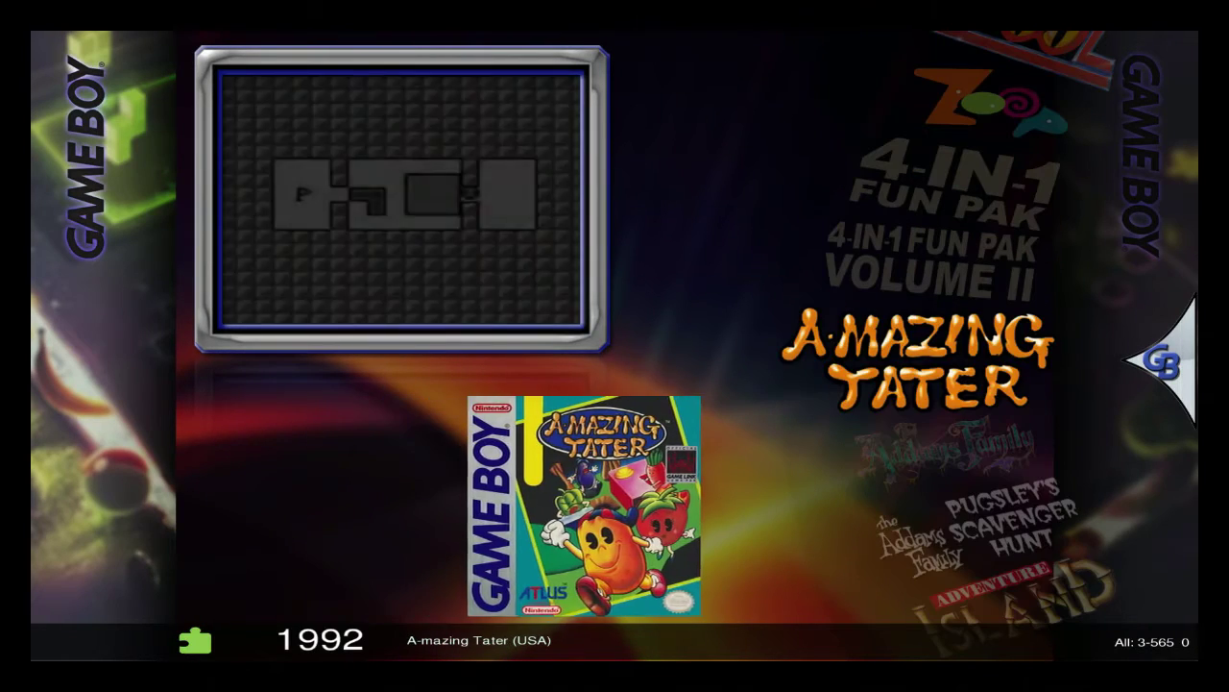
key("Down")
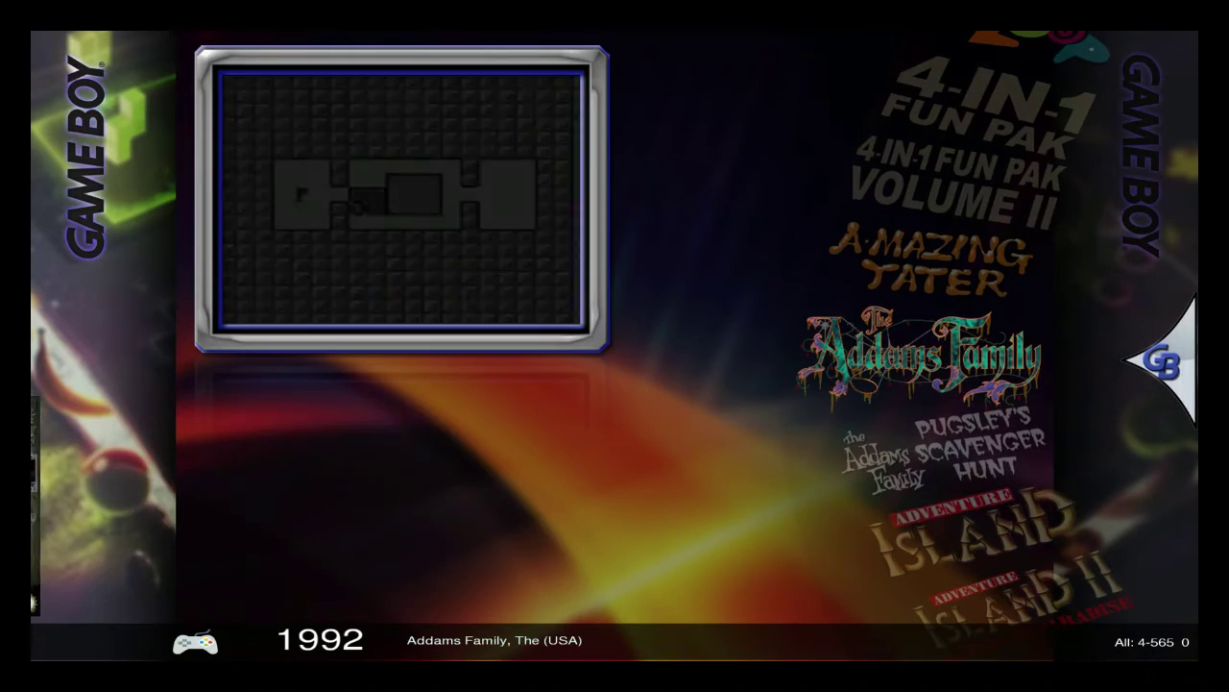
key("Down")
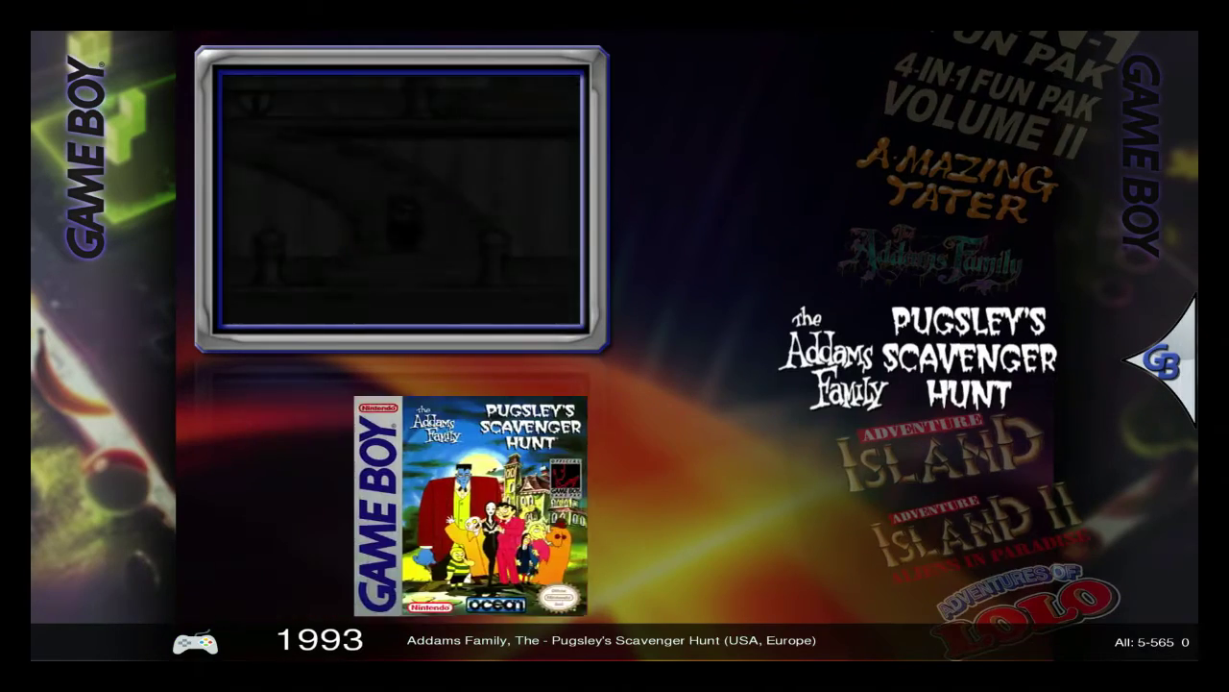
key("Down")
key("Down")
key("Down")
key("Down")
key("Down")
key("Down")
key("Down")
key("Down")
key("Down")
key("Down")
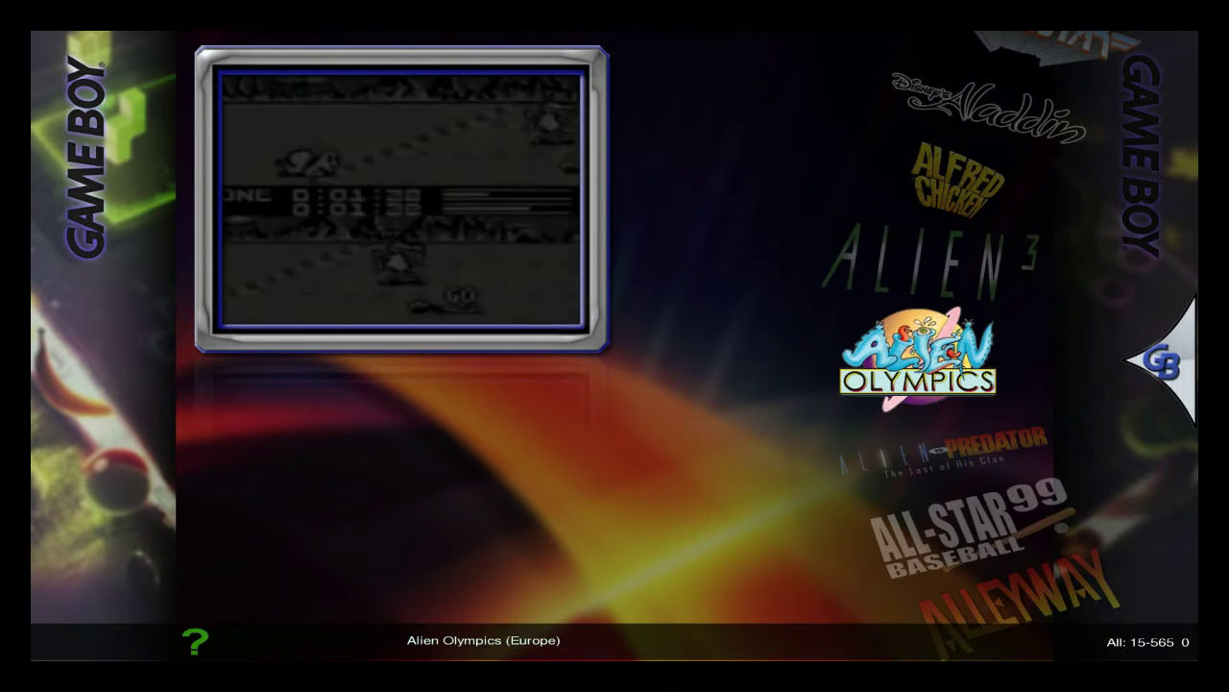
key("Up")
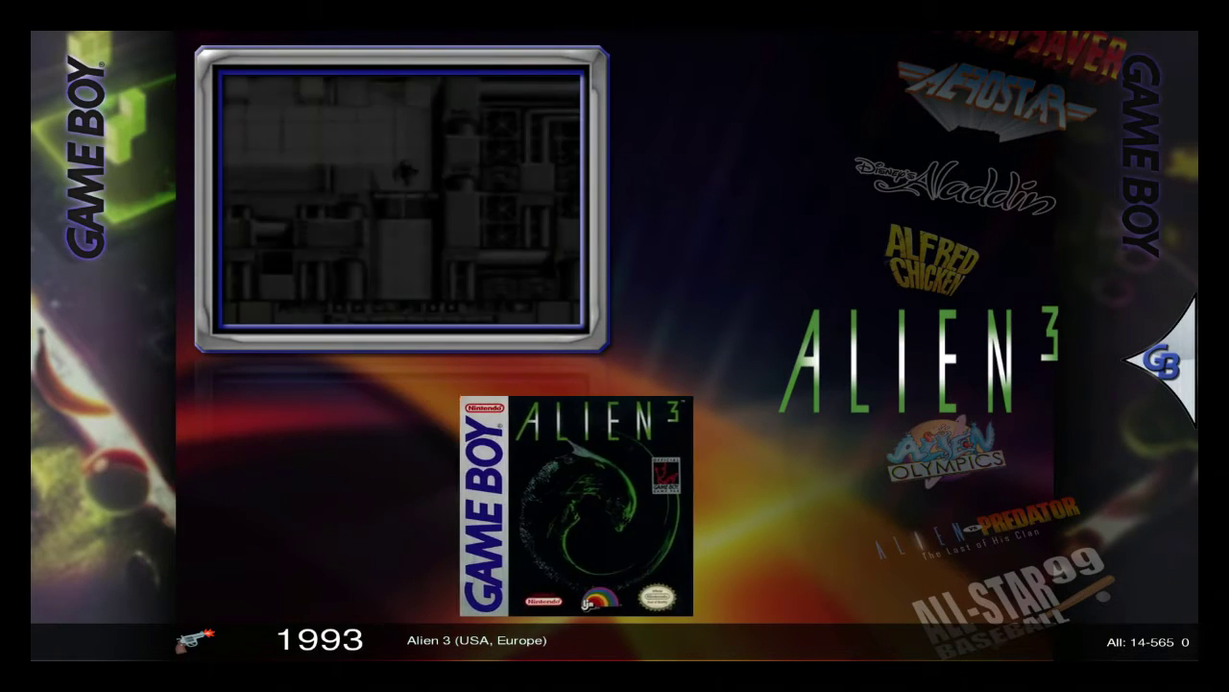
Step: Launch Alien 3 from the Game Boy list, quit it and return to the system selection
key("Return")
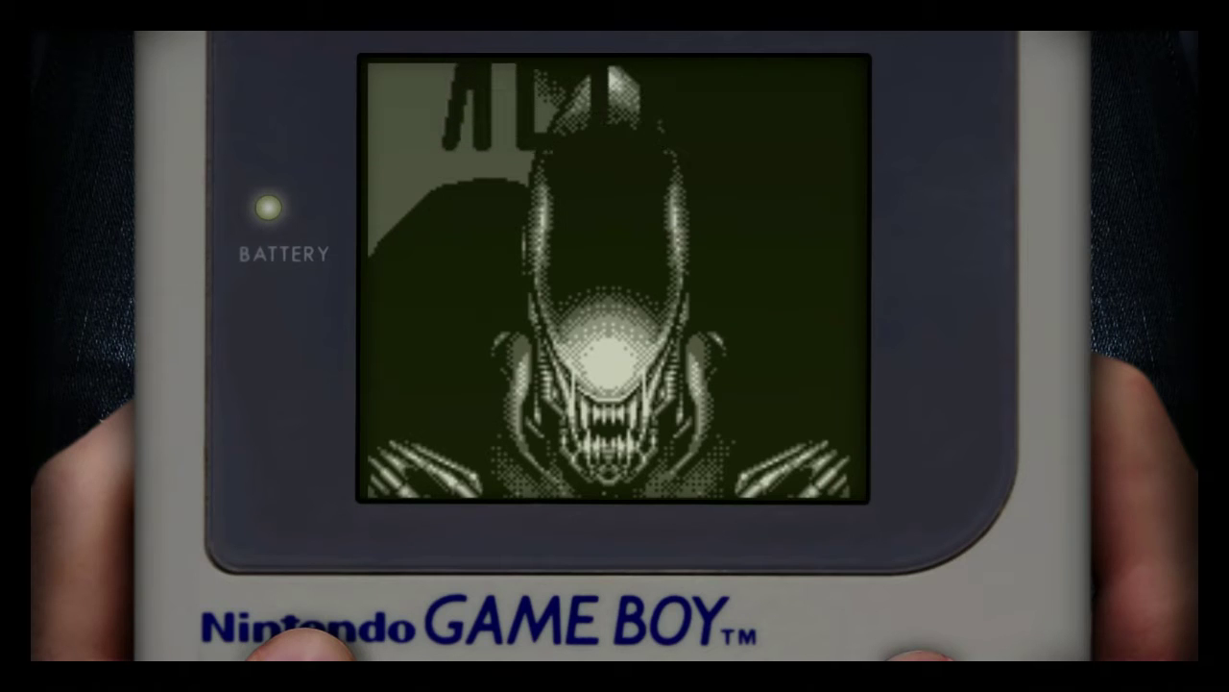
key("Escape")
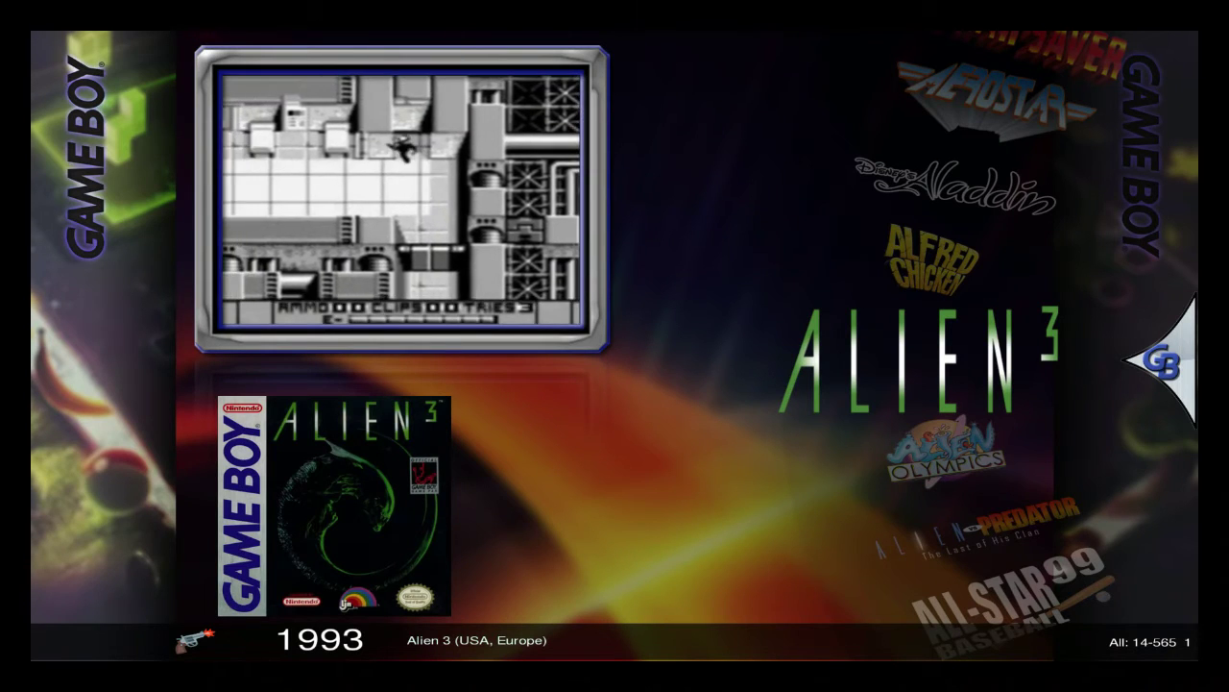
key("Escape")
Step: Go to the Attract Mode Setup entry in the system selection and open it
key("Up")
key("Up")
key("Up")
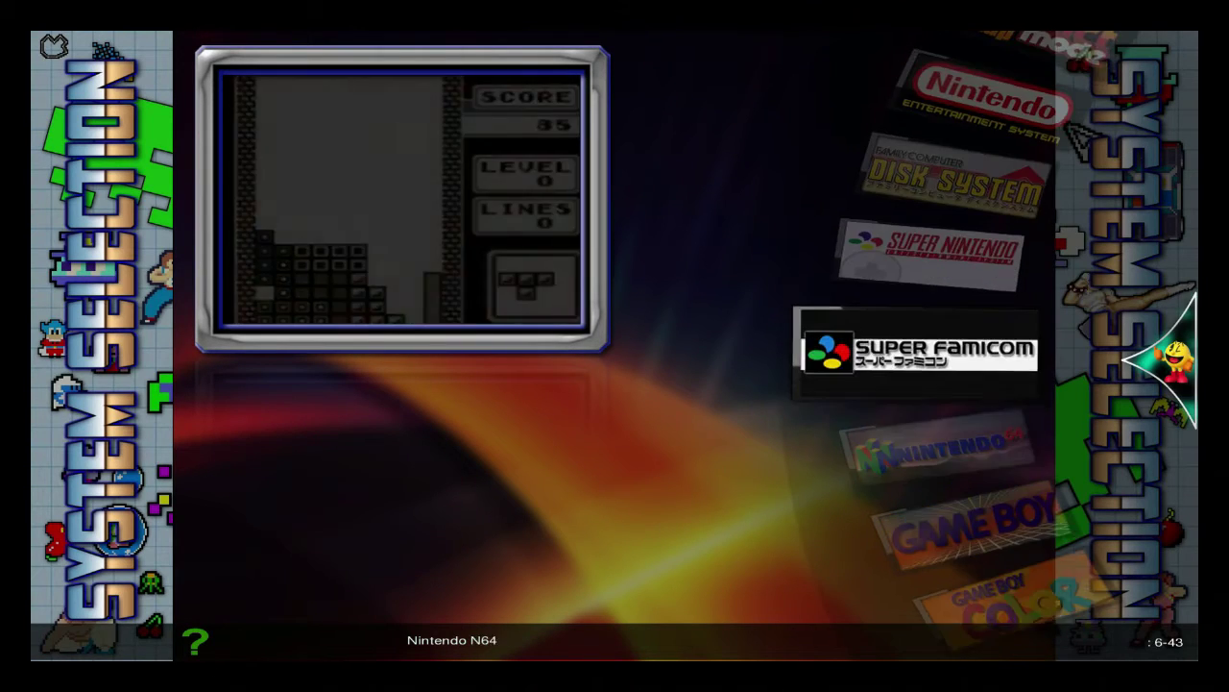
key("Up")
key("Up")
key("Up")
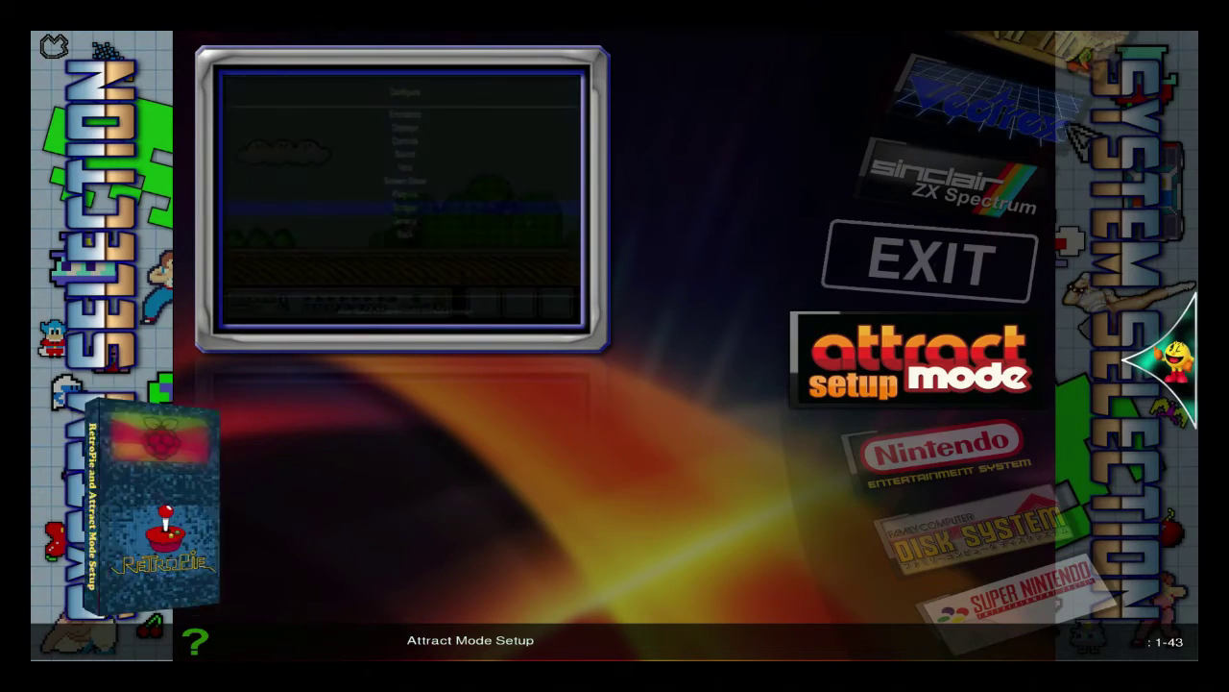
key("Return")
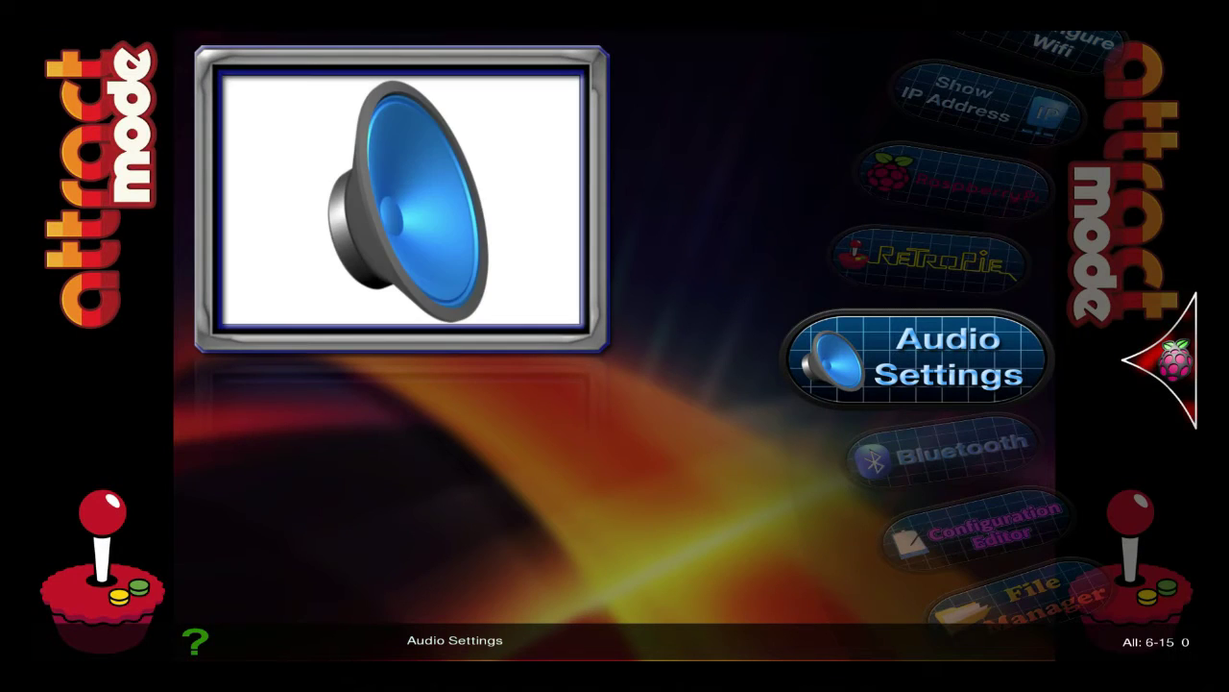
Step: Look through the Attract Mode Setup entries, ending on RetroPie Setup
key("Up")
key("Up")
key("Up")
key("Up")
key("Up")
key("Up")
key("Up")
key("Up")
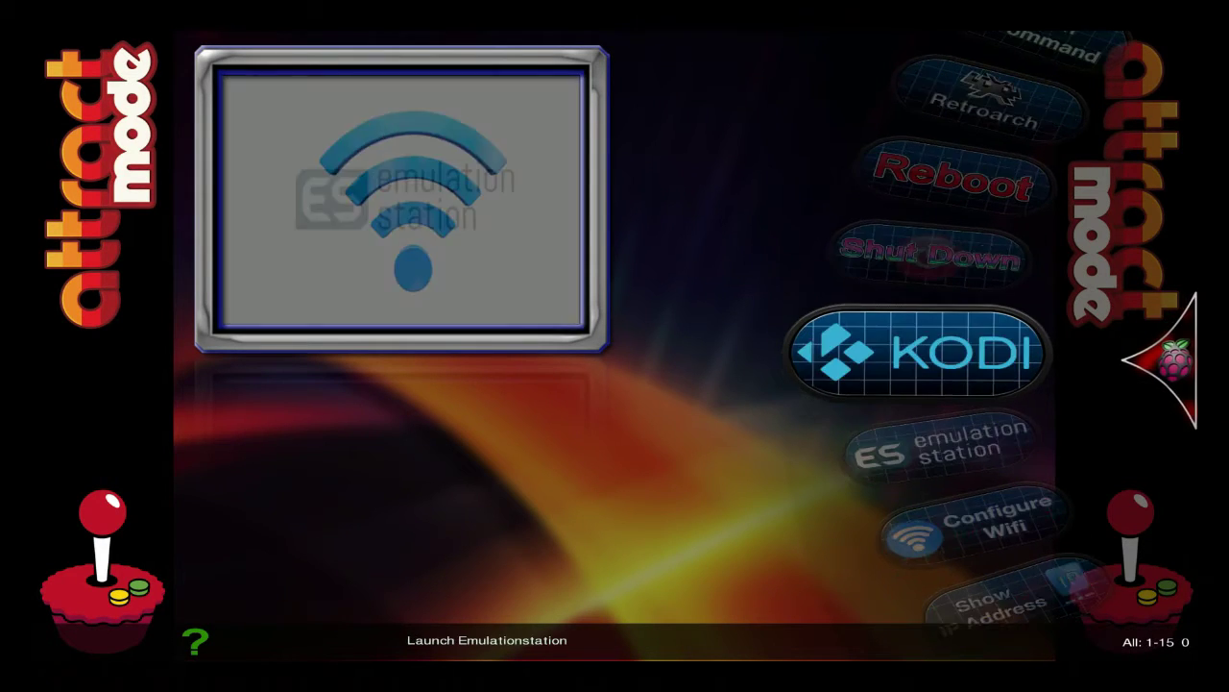
key("Up")
key("Up")
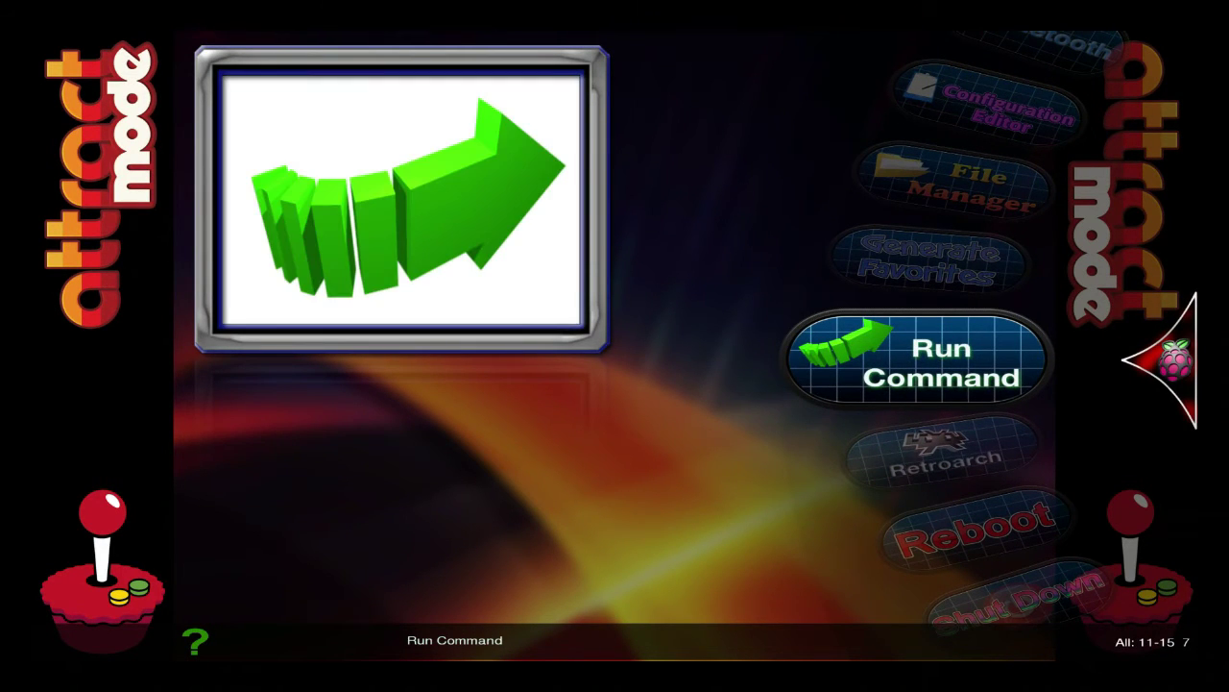
key("Down")
key("Down")
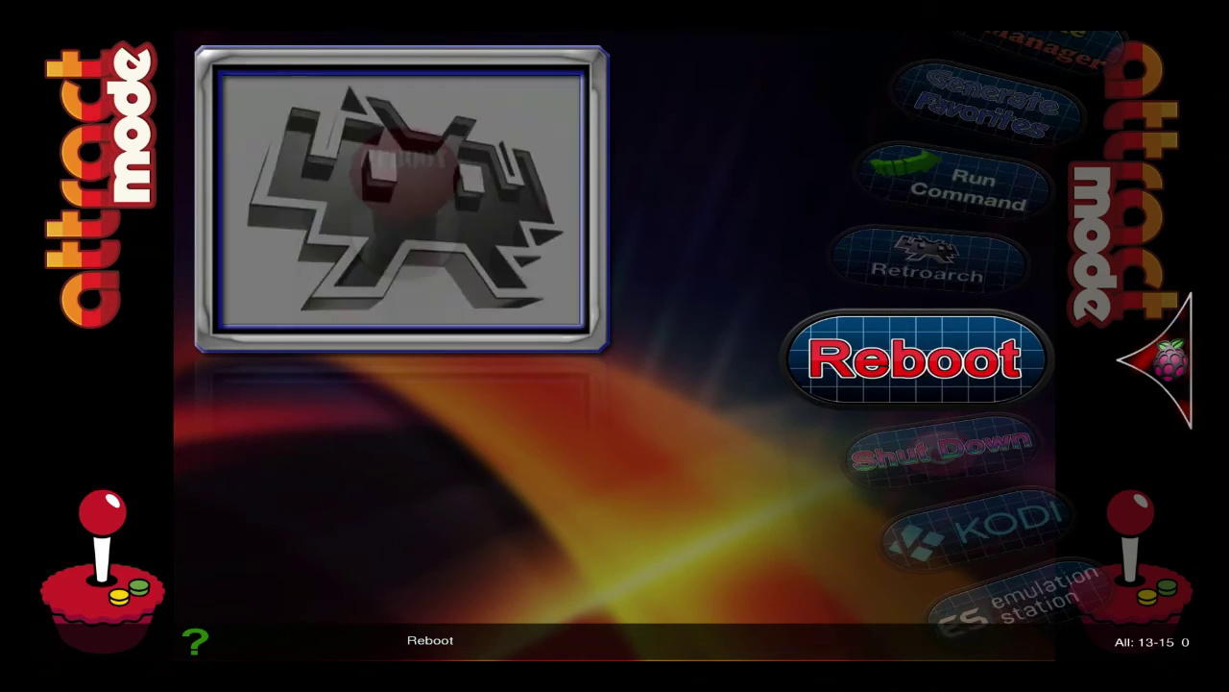
key("Down")
key("Down")
key("Down")
key("Down")
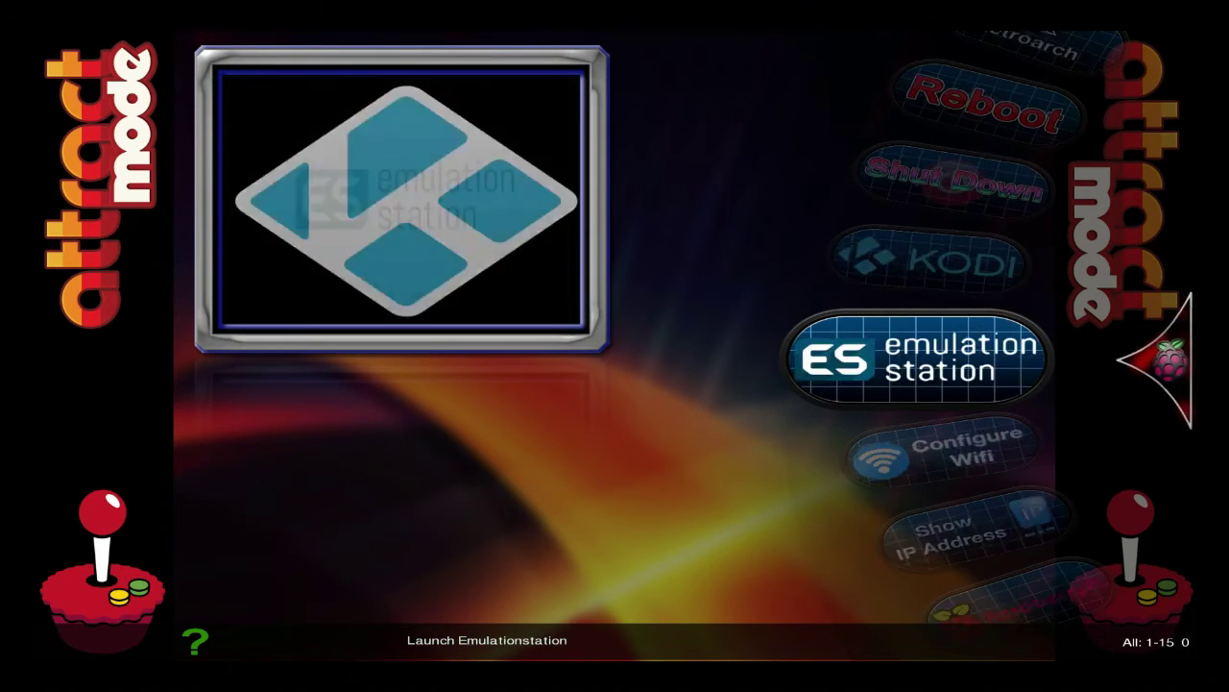
key("Down")
key("Down")
key("Down")
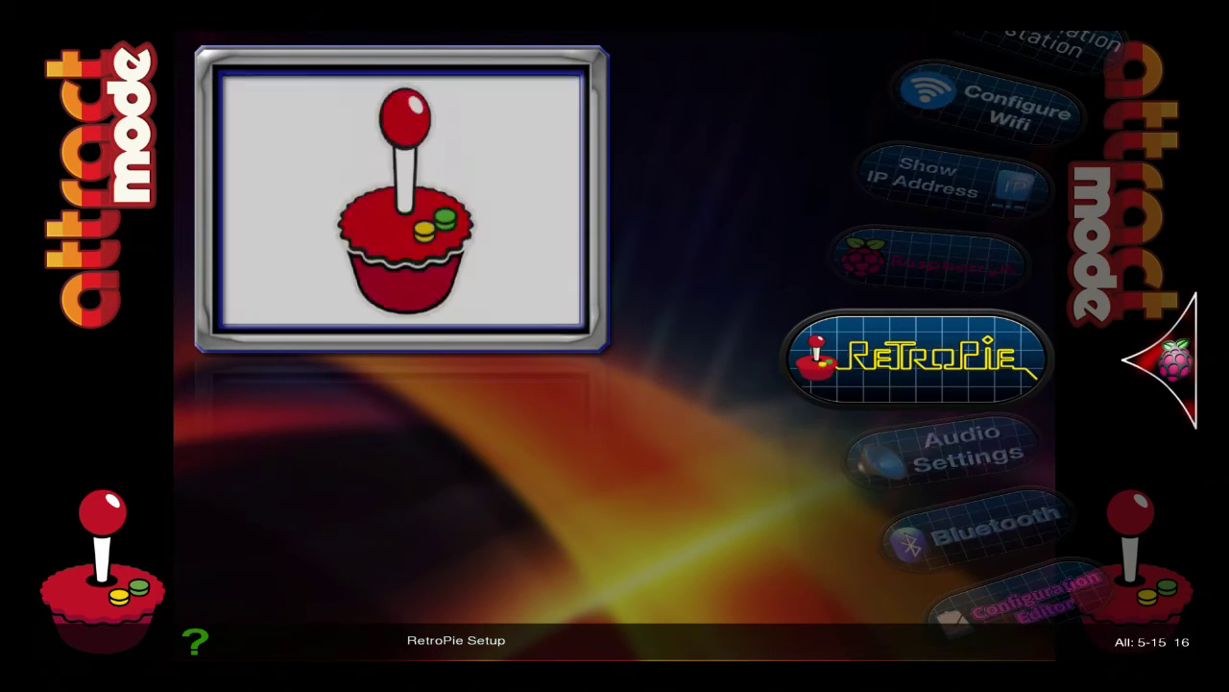
Step: Launch RetroPie Setup and open its list of configurable packages and tools
key("Return")
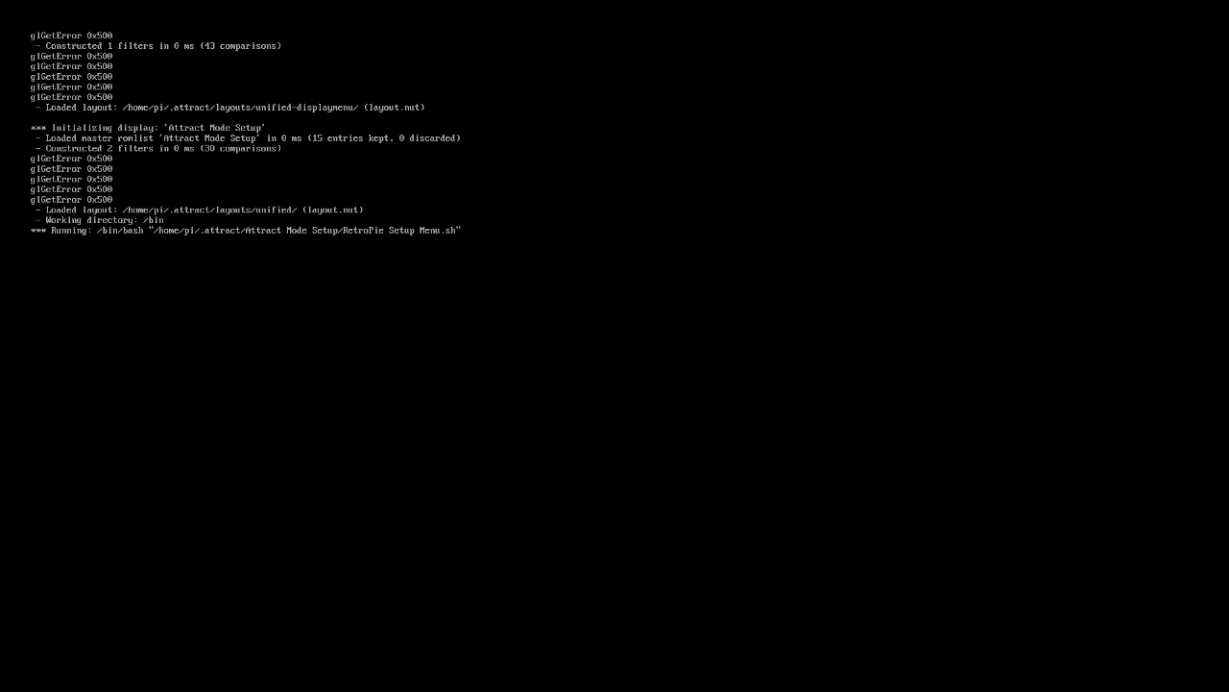
key("Down")
key("Down")
key("Down")
key("Return")
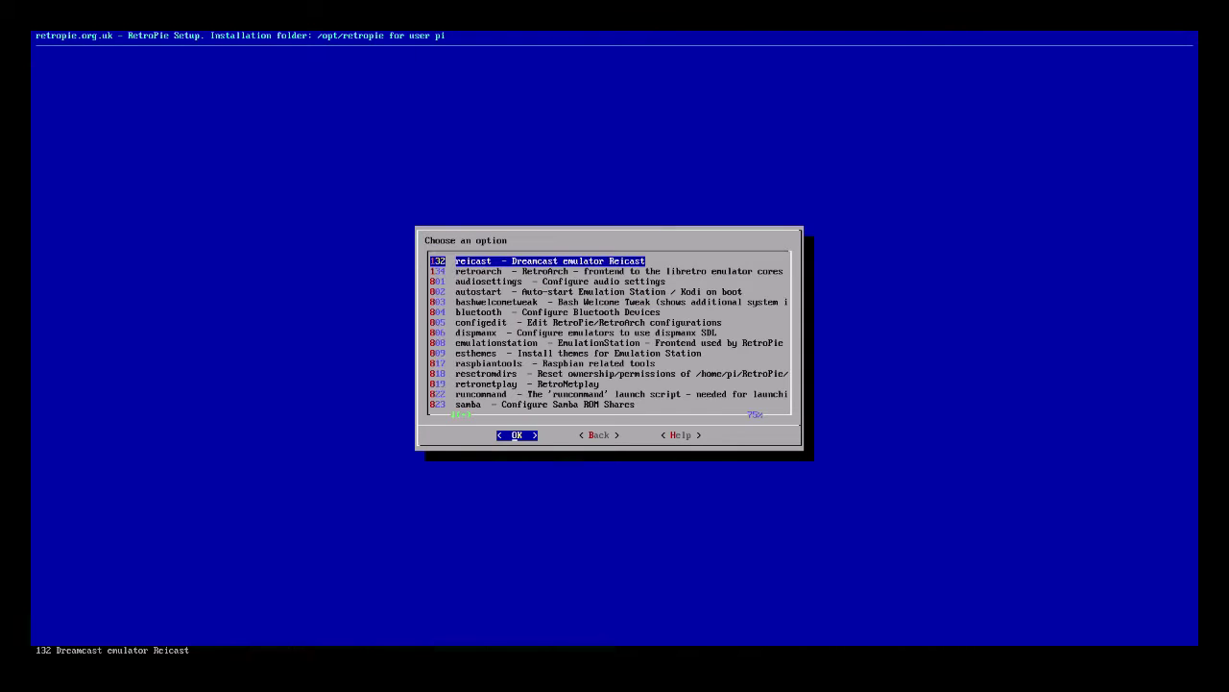
Step: Open configedit, the editor for RetroPie/RetroArch configurations
key("Down")
key("Down")
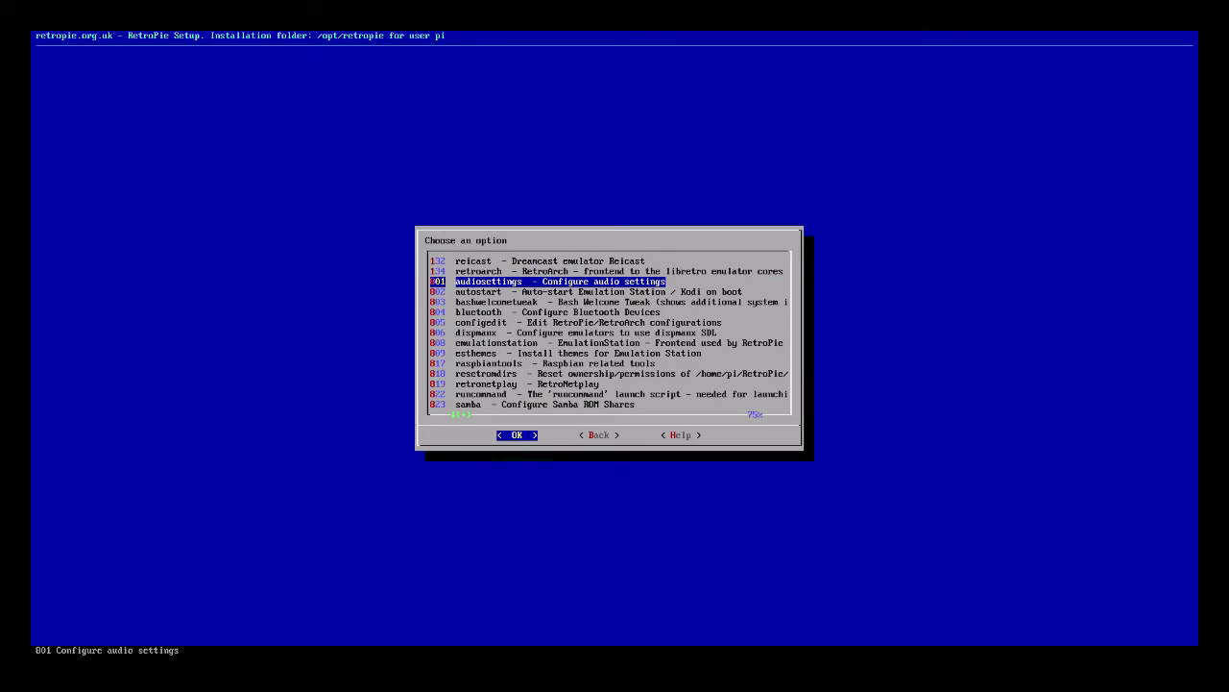
key("Down")
key("Down")
key("Down")
key("Down")
key("Return")
Step: Open the gamegear/retroarch.cfg configuration for editing
key("Down")
key("Return")
key("Down")
key("Return")
key("Down")
key("Down")
key("Down")
key("Down")
key("Down")
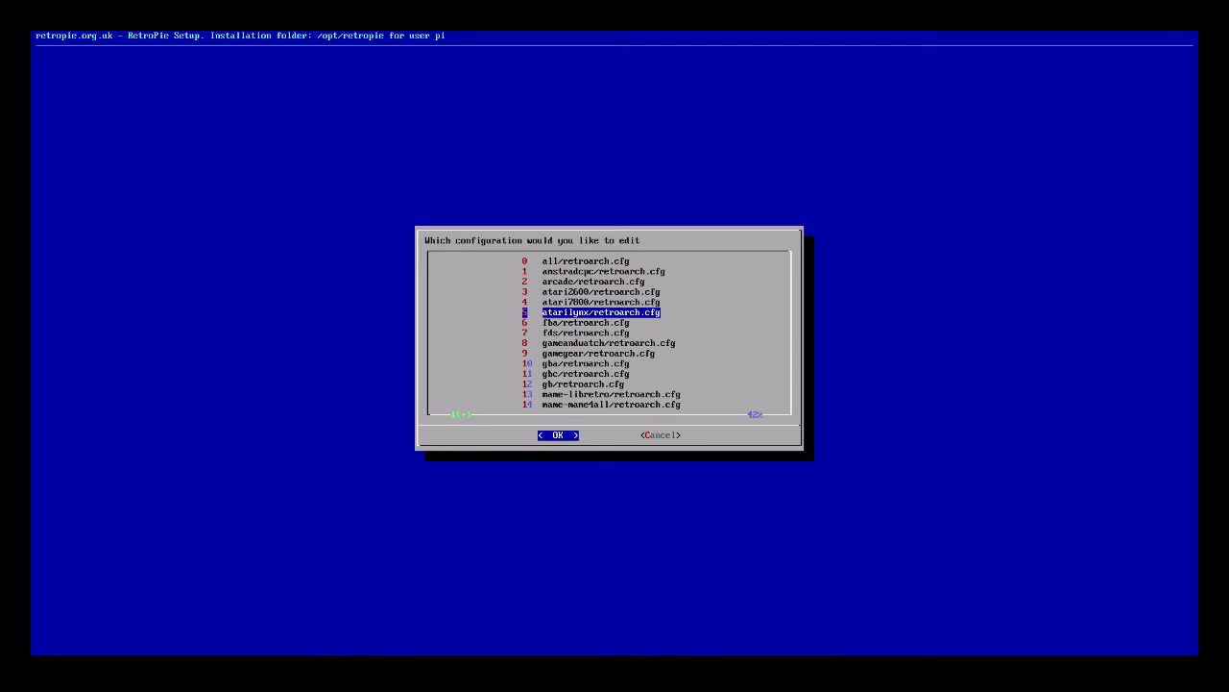
key("Down")
key("Down")
key("Down")
key("Down")
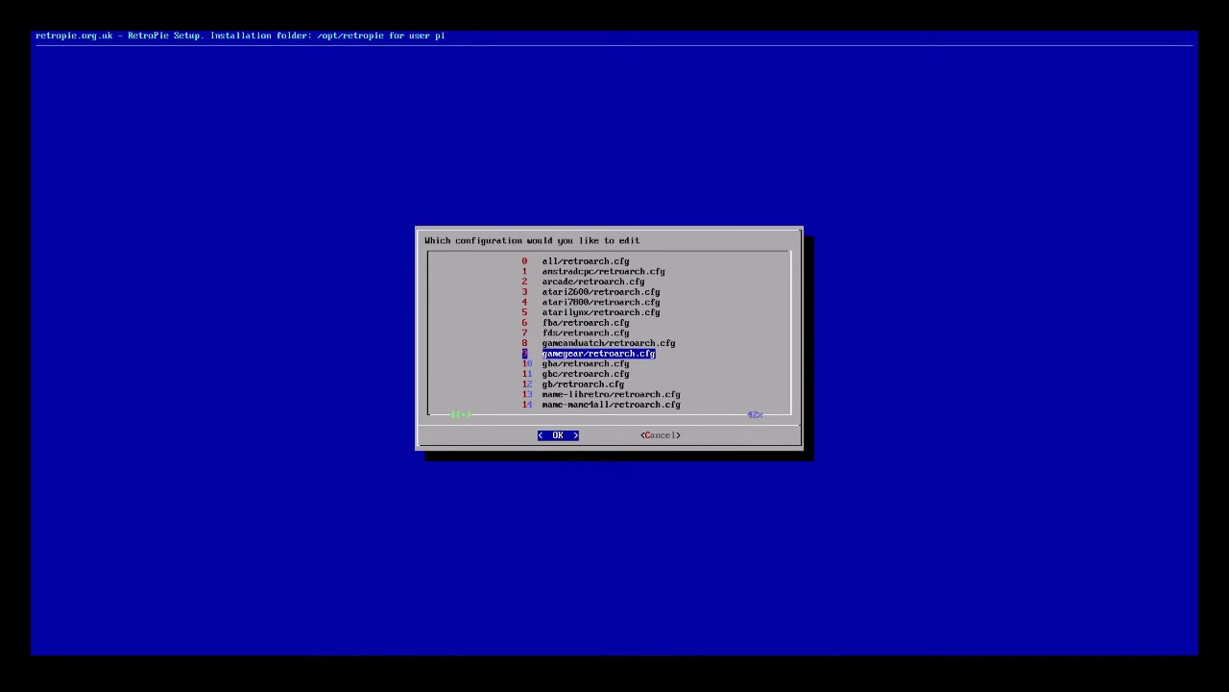
key("Return")
Step: Open the aspect_ratio_index values of the Game Gear configuration and confirm custom (22)
key("Down")
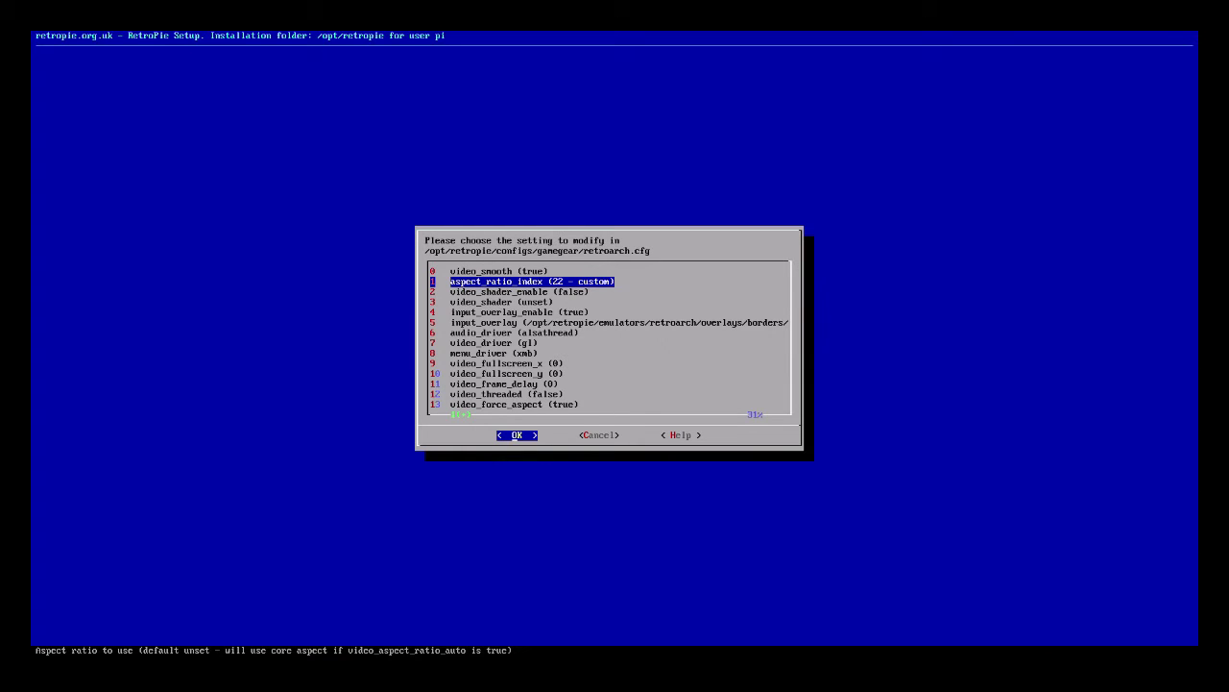
key("Up")
key("Down")
key("Return")
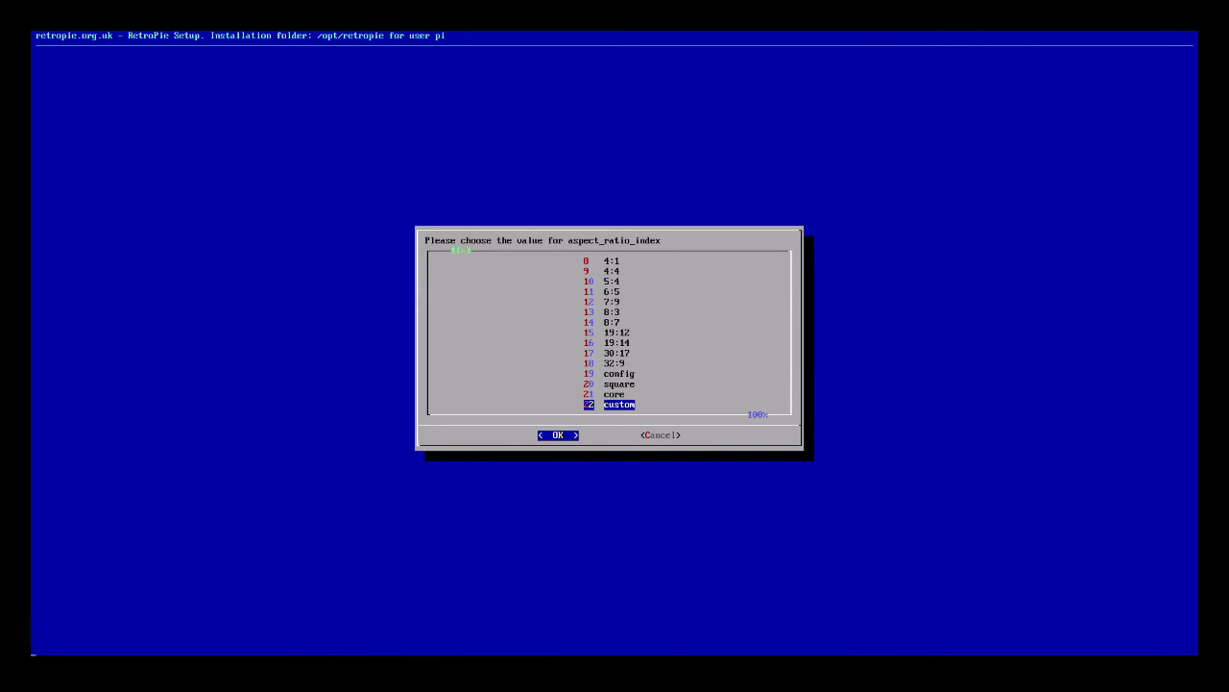
key("Return")
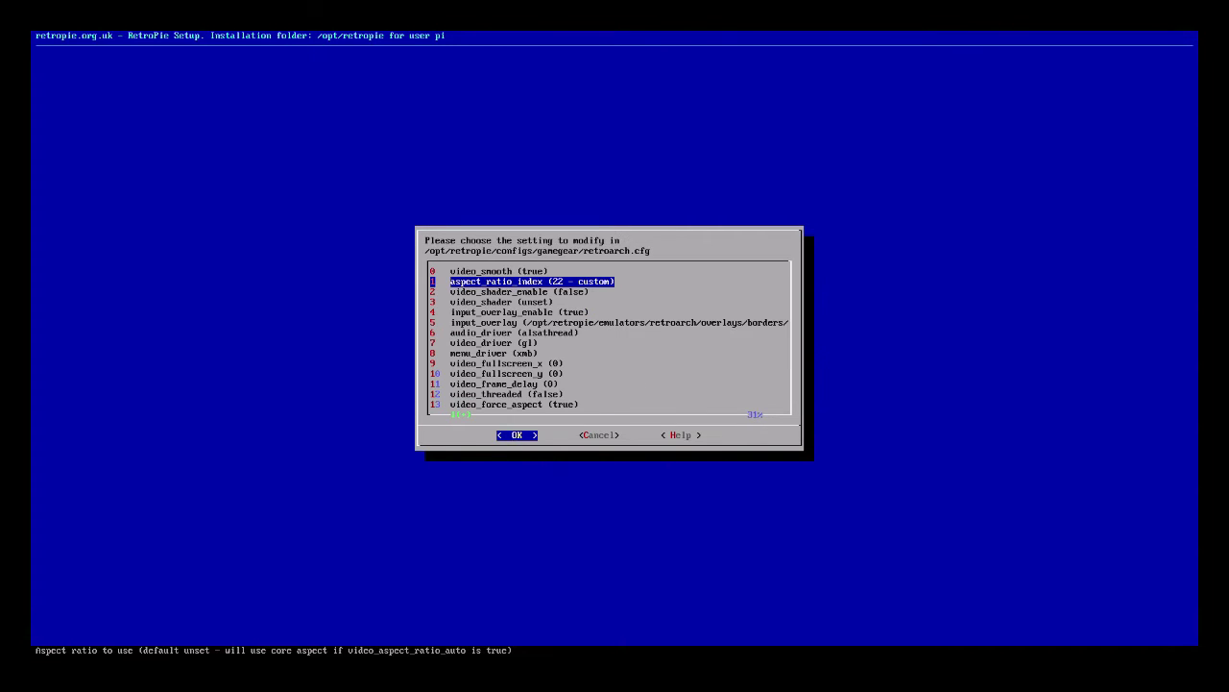
Step: Examine the shader, input_overlay_enable and input_overlay settings of the Game Gear configuration
key("Down")
key("Down")
key("Up")
key("Up")
key("Down")
key("Down")
key("Down")
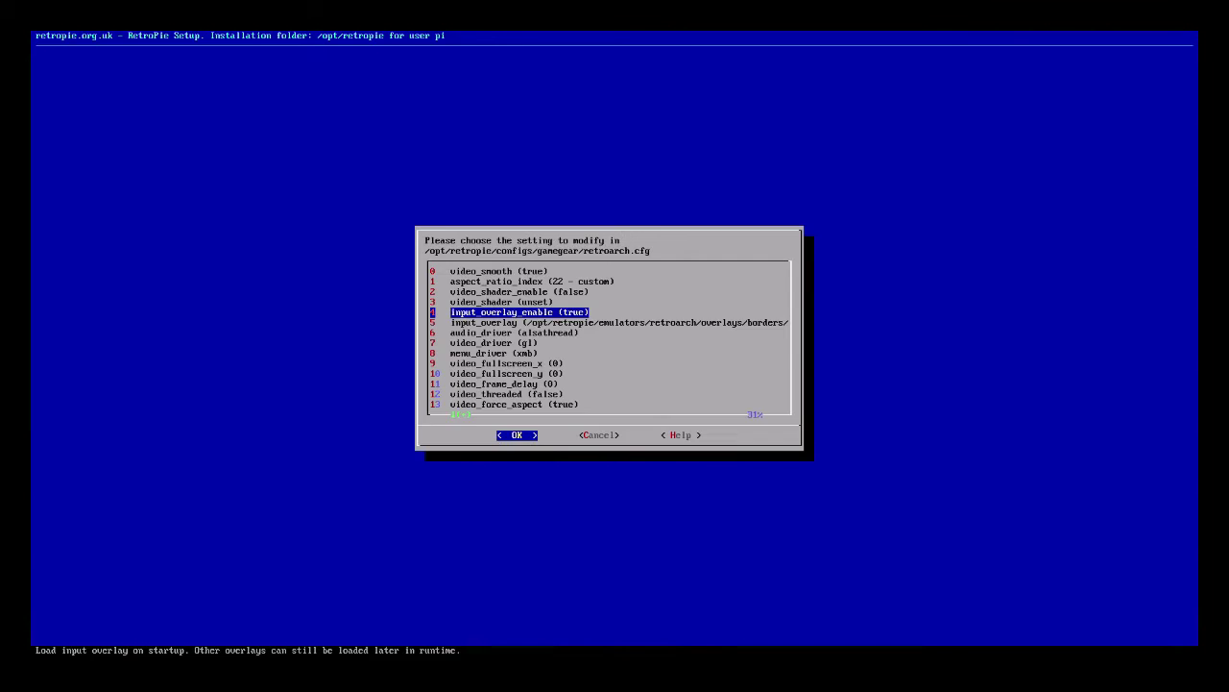
key("Down")
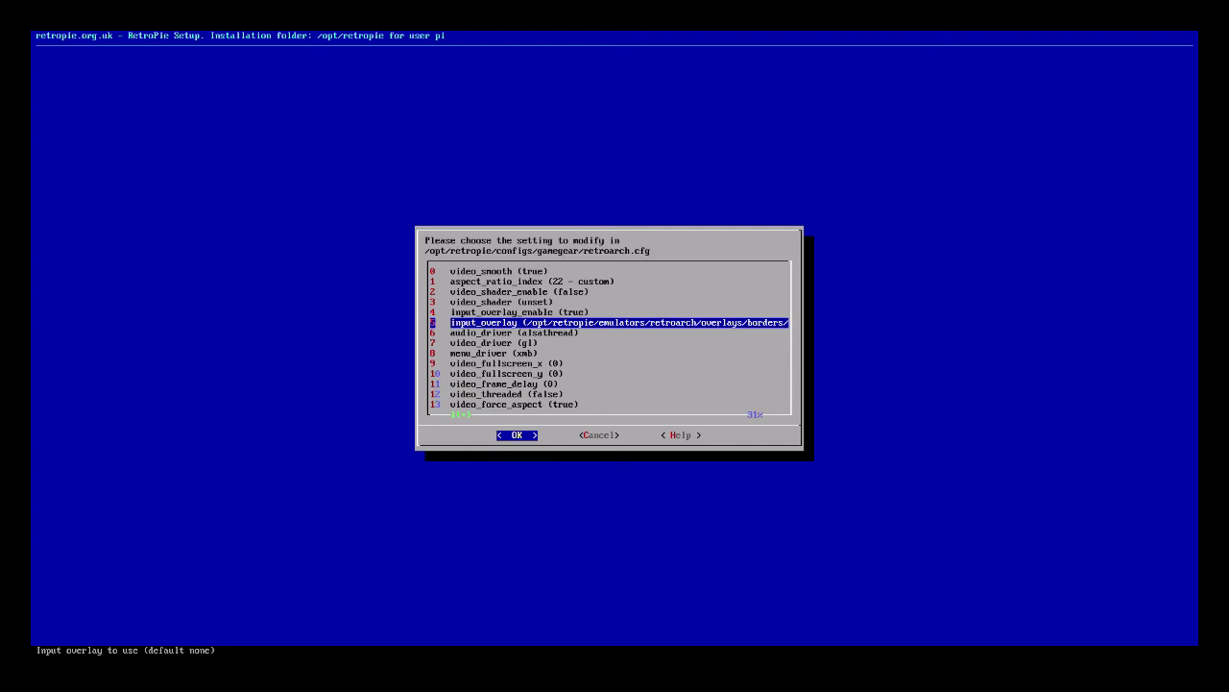
Step: Leave the Game Gear settings without changes and exit RetroPie Setup to the Attract Mode Setup list
key("Right")
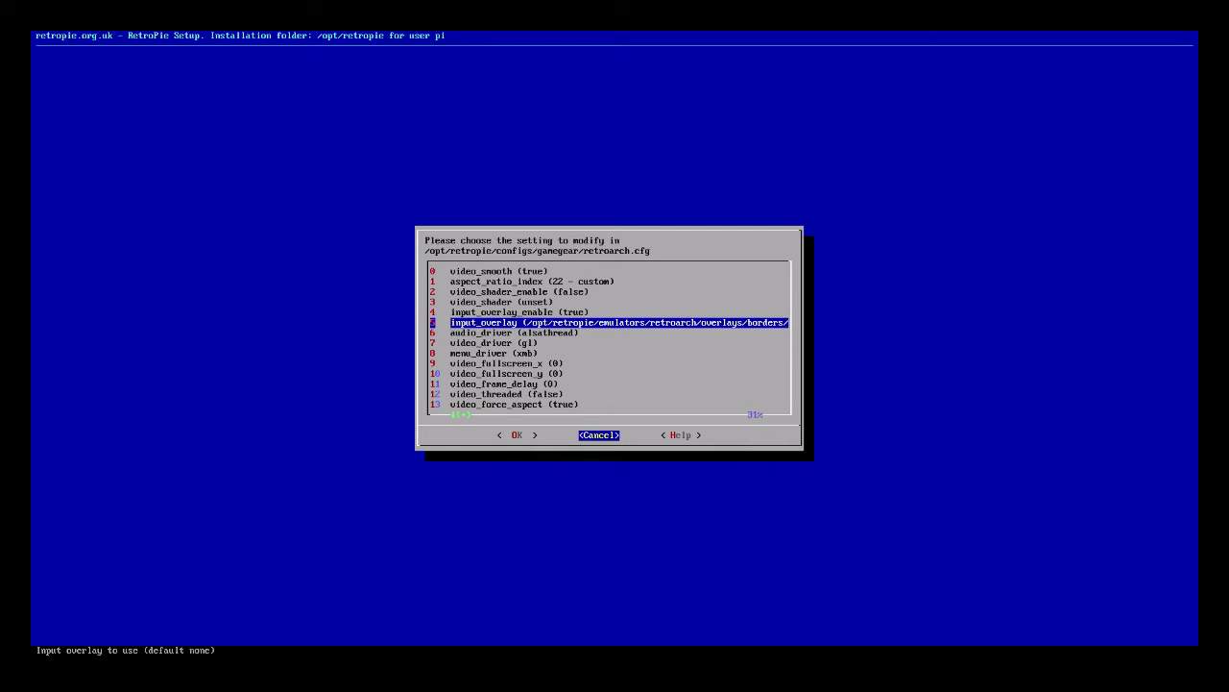
key("Return")
key("Right")
key("Return")
key("Return")
key("Right")
key("Return")
key("Right")
key("Return")
key("Right")
key("Return")
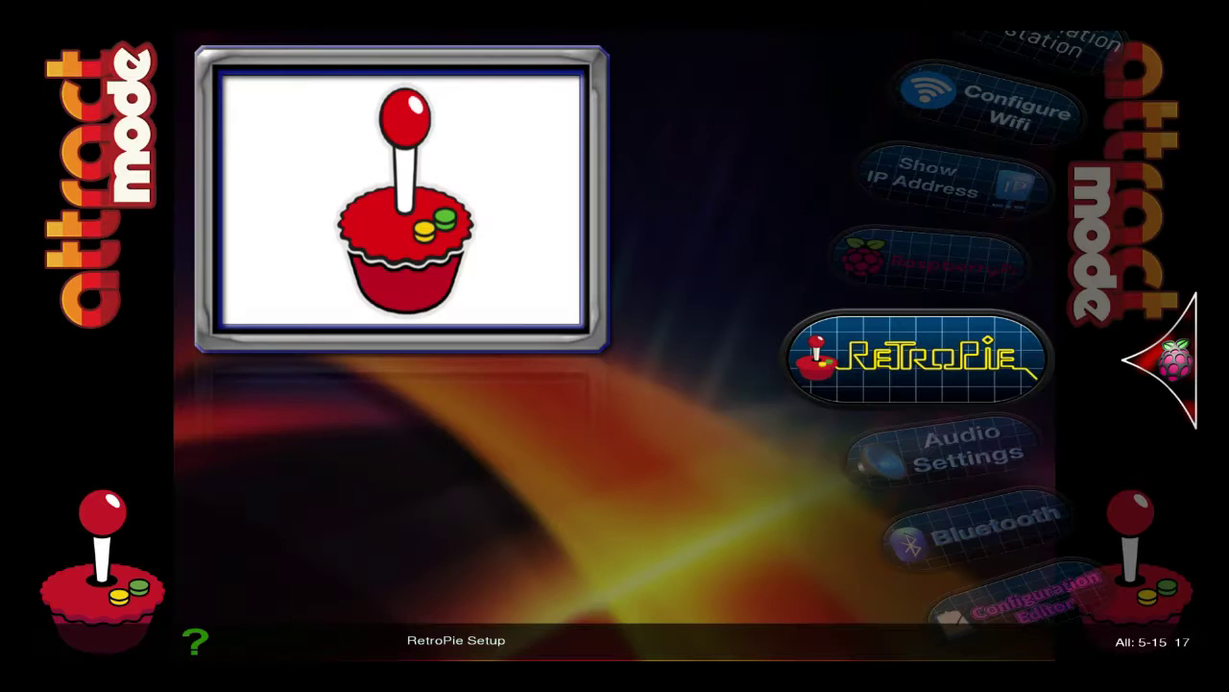
Step: Open the file manager and browse to the contents of /media/usb
key("Up")
key("Return")
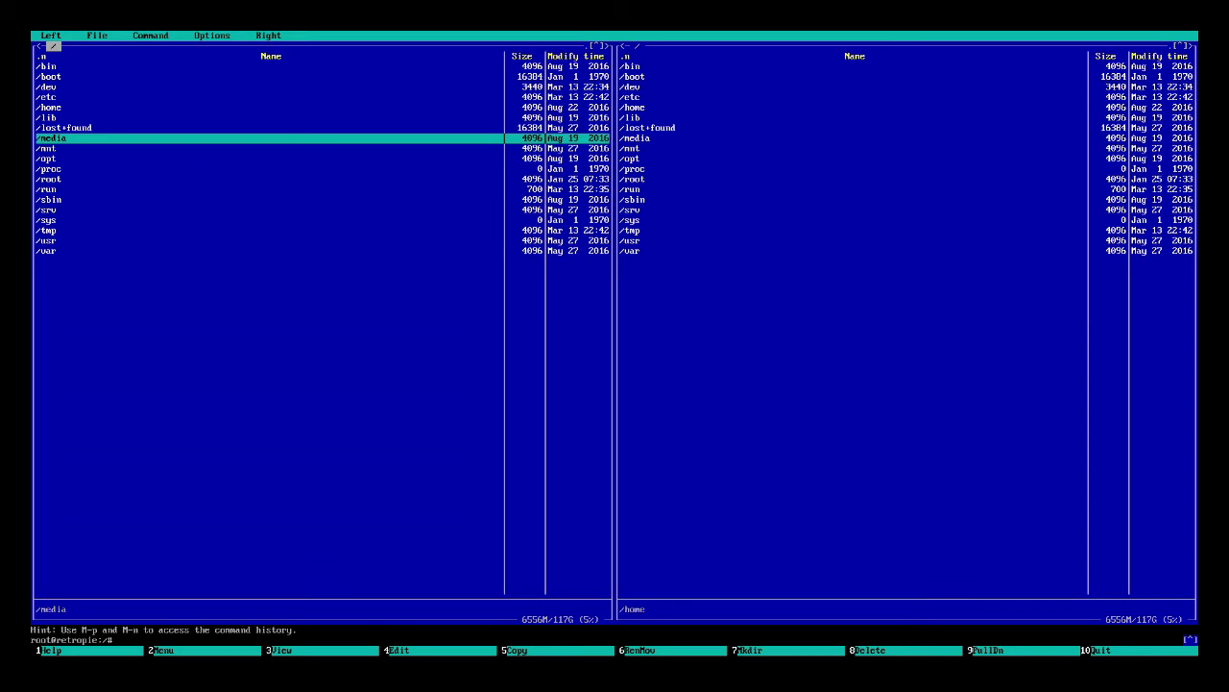
key("Return")
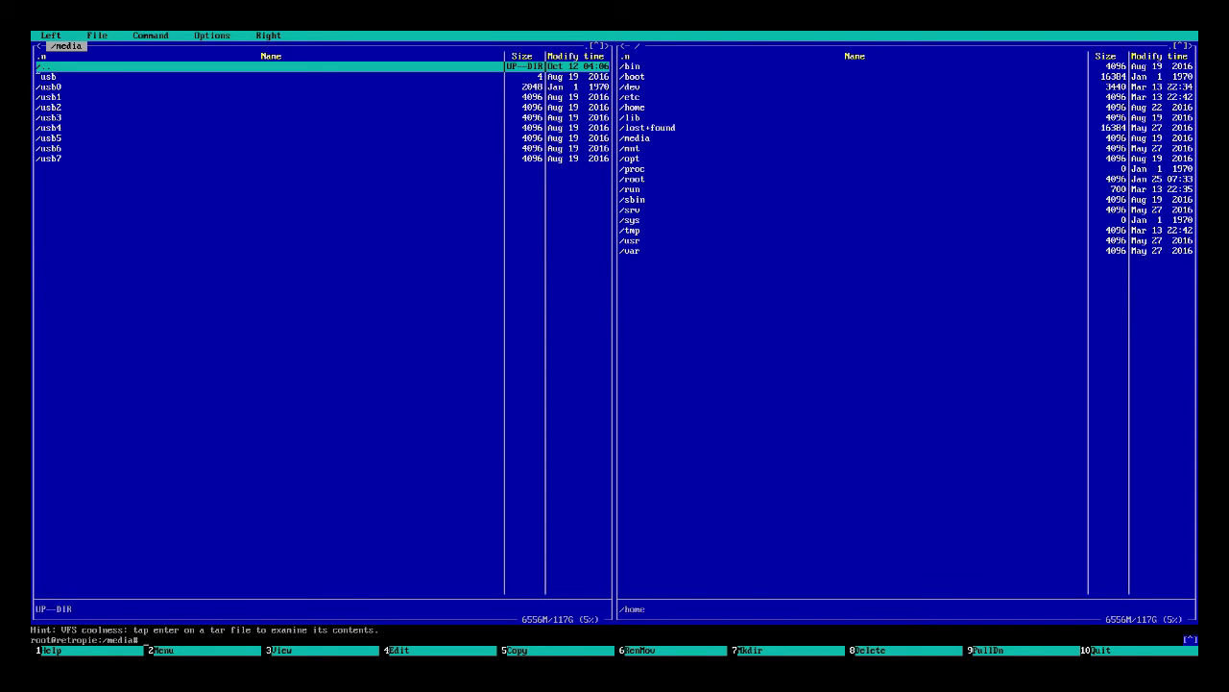
key("Down")
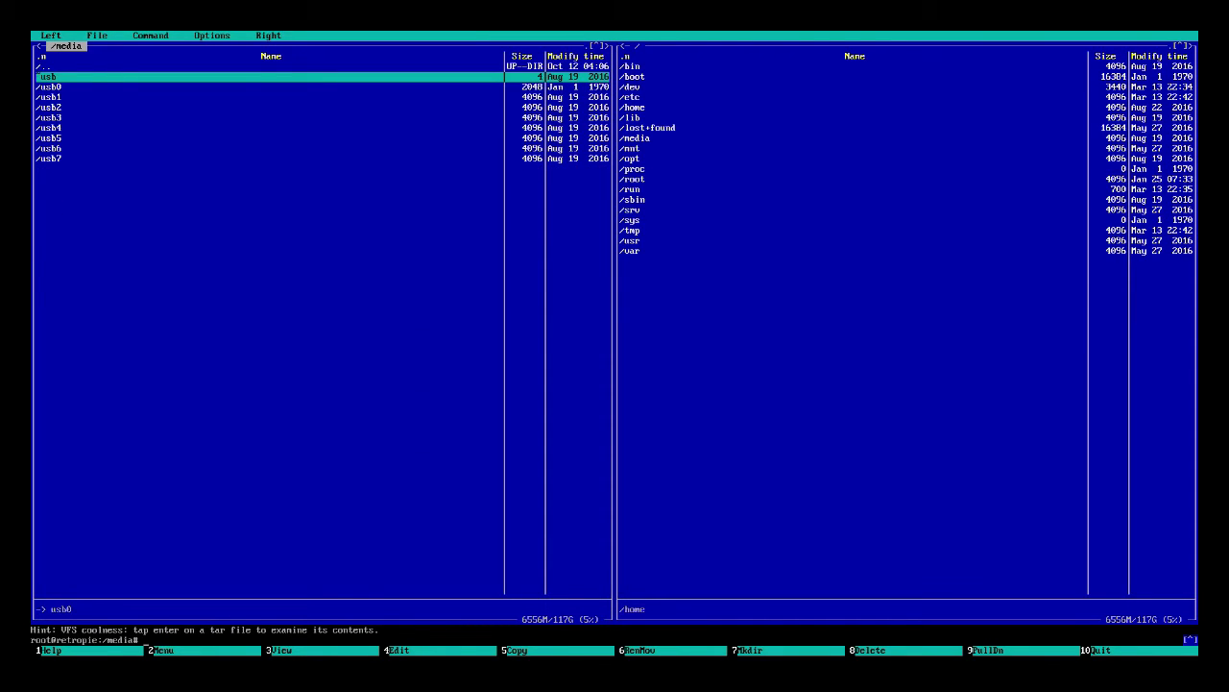
key("Return")
key("Down")
key("Down")
key("Down")
key("Up")
key("Up")
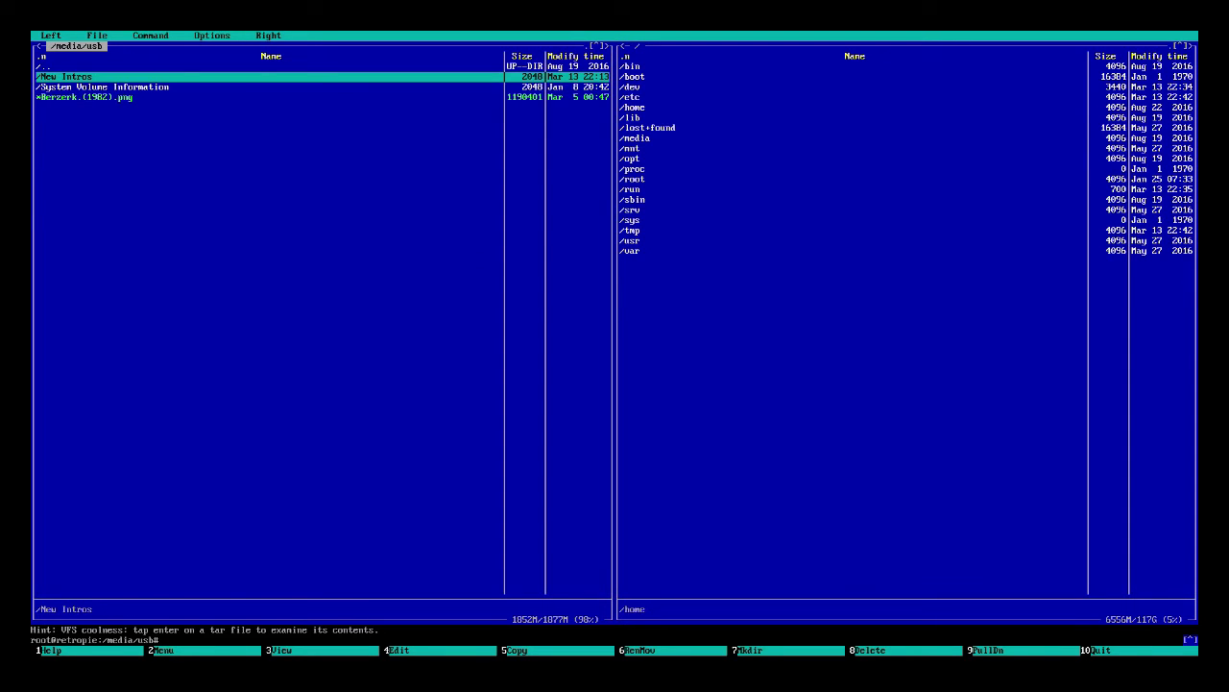
Step: Switch to the other pane and open the /opt/retropie/emulators folder
key("Tab")
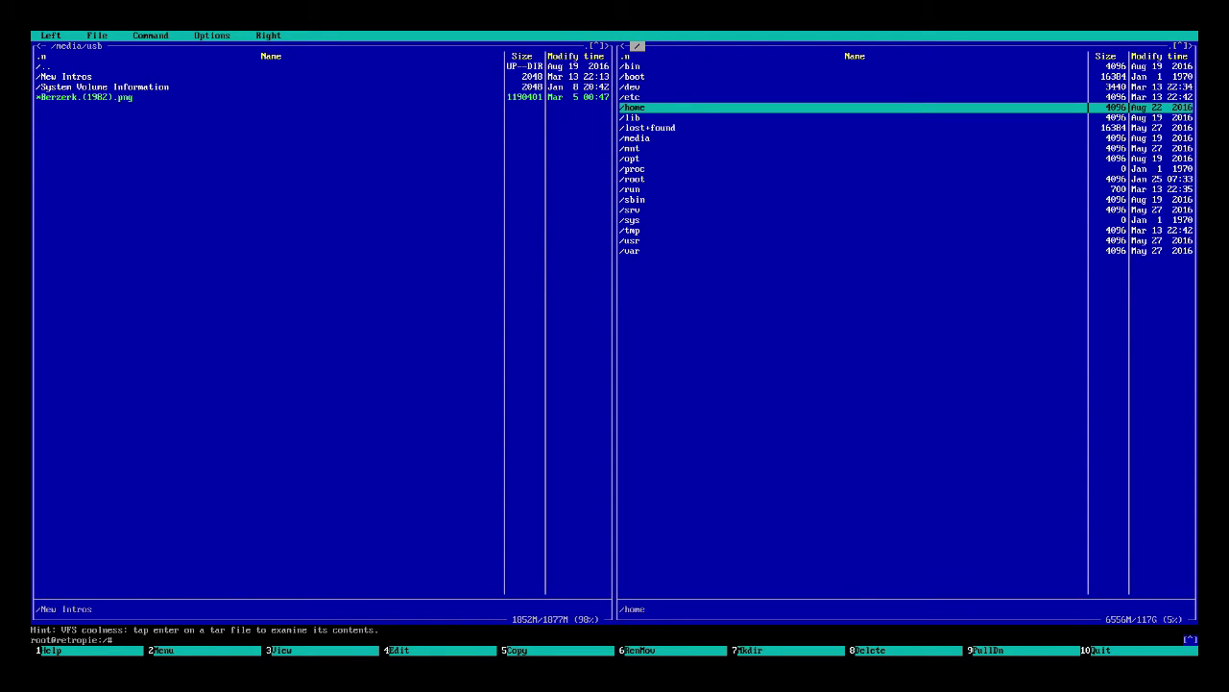
key("Down")
key("Down")
key("Down")
key("Down")
key("Down")
key("Return")
key("Down")
key("Return")
key("Down")
key("Down")
key("Return")
Step: Go into the retroarch folder and open its overlays subfolder
key("Down")
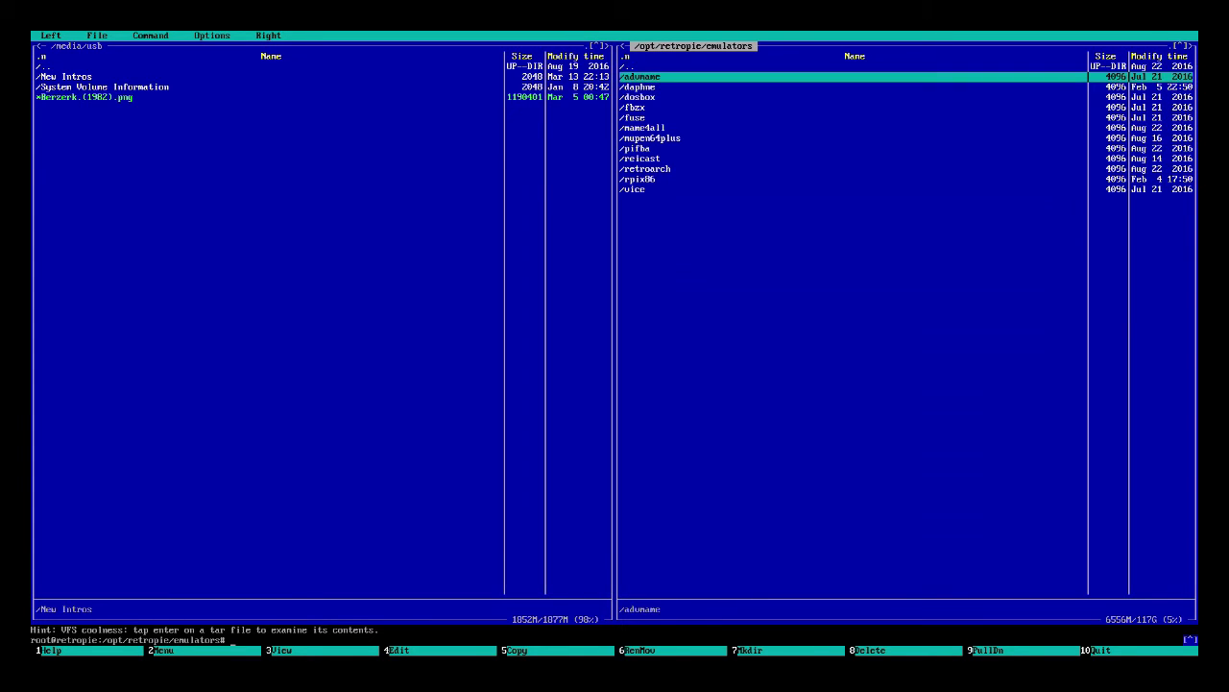
key("Down")
key("Down")
key("Down")
key("Down")
key("Down")
key("Down")
key("Down")
key("Down")
key("Down")
key("Down")
key("Up")
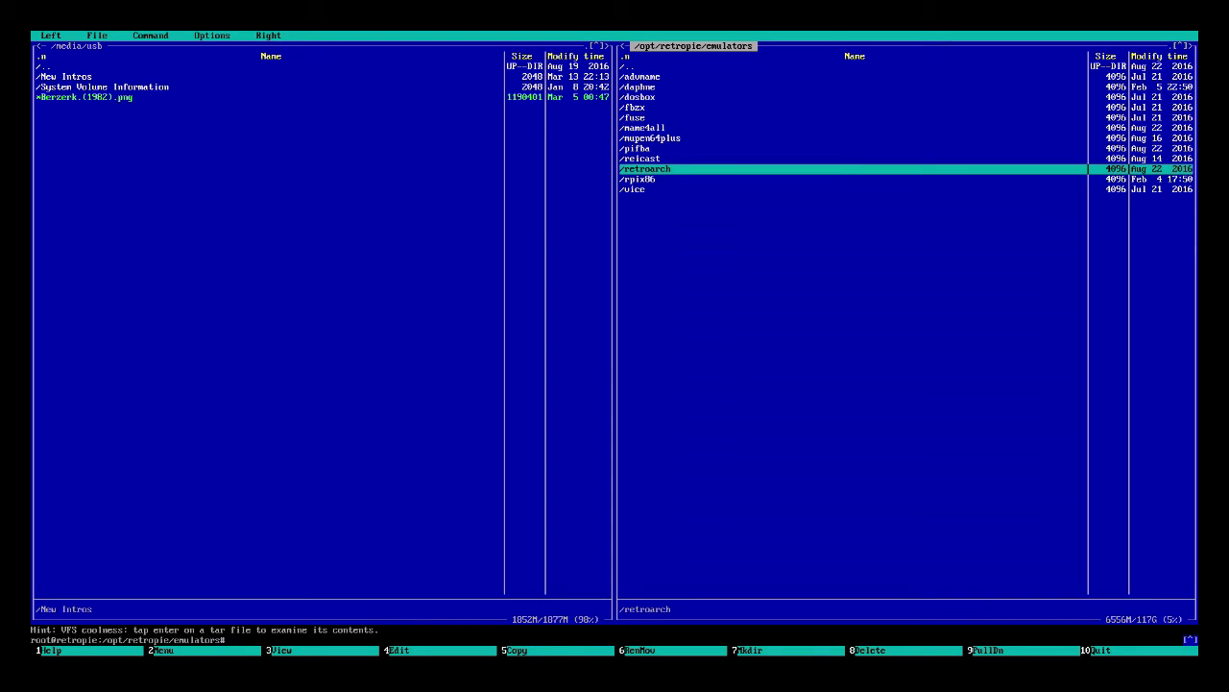
key("Return")
key("Down")
key("Down")
key("Down")
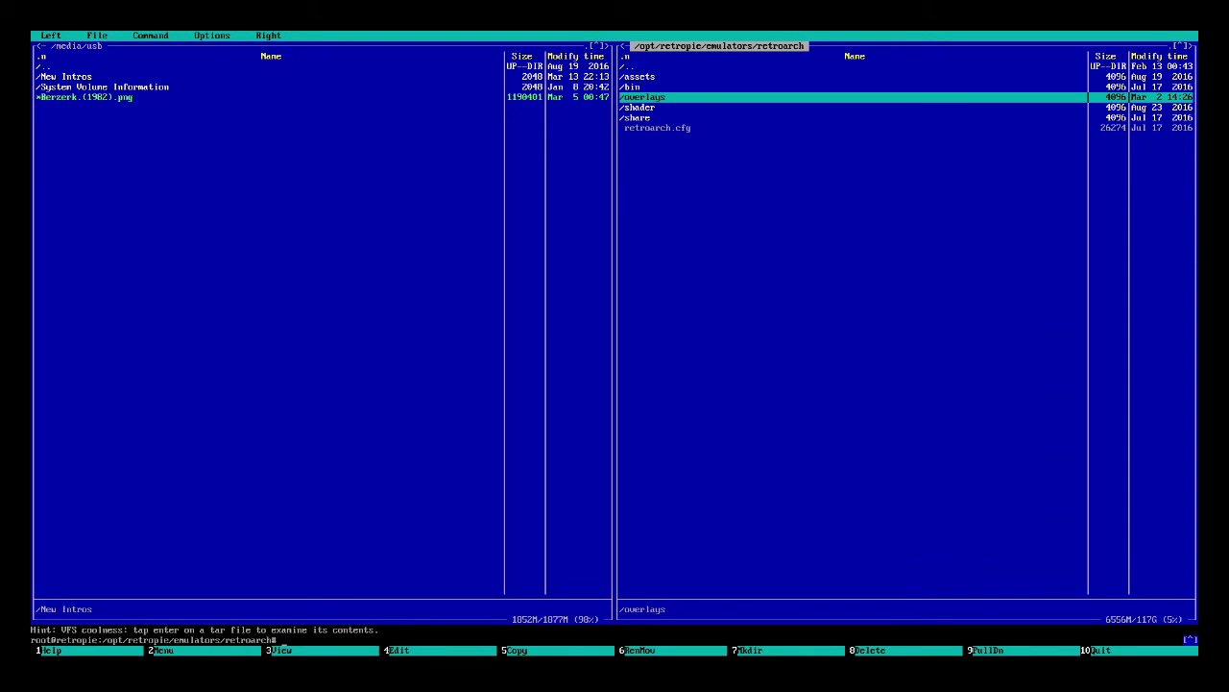
key("Return")
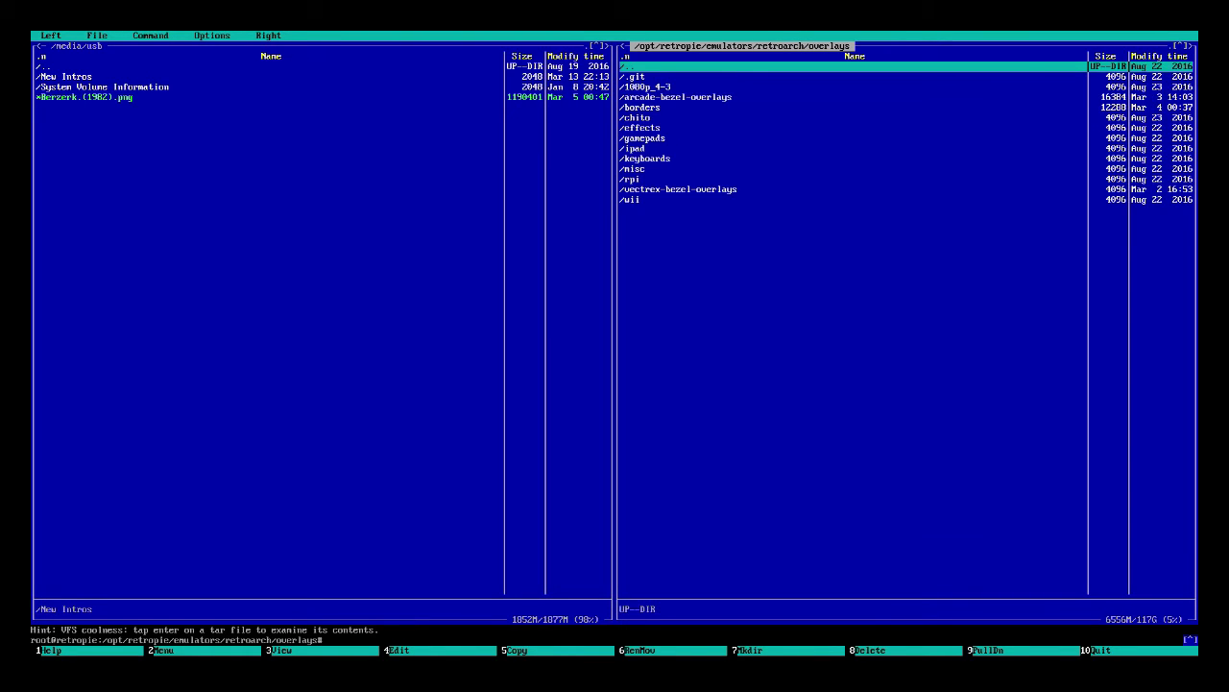
Step: Open the borders folder and look through its bezel .cfg and .png files down to the Atari Lynx ones
key("Down")
key("Down")
key("Down")
key("Down")
key("Return")
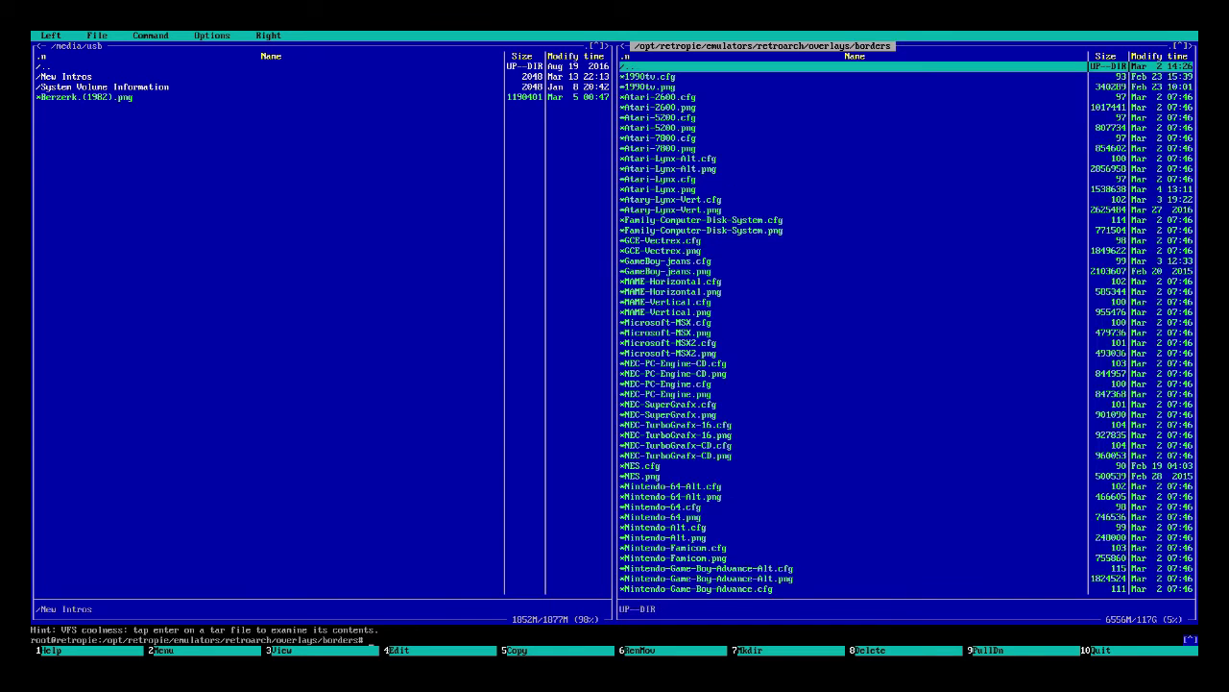
key("Down")
key("Down")
key("Down")
key("Down")
key("Down")
key("Down")
key("Down")
key("Down")
key("Down")
key("Down")
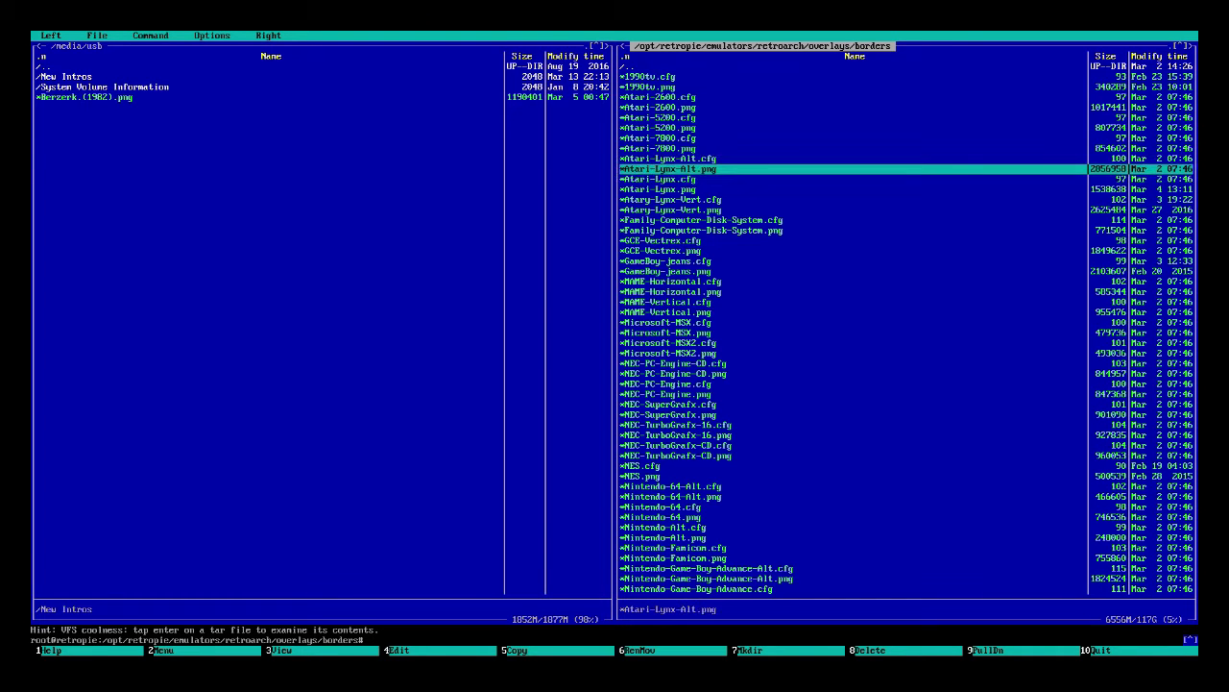
key("Up")
Step: Start copying Berzerk.(1982).png from the USB drive to the borders folder, and back out of the copy dialog
key("Tab")
key("Down")
key("Down")
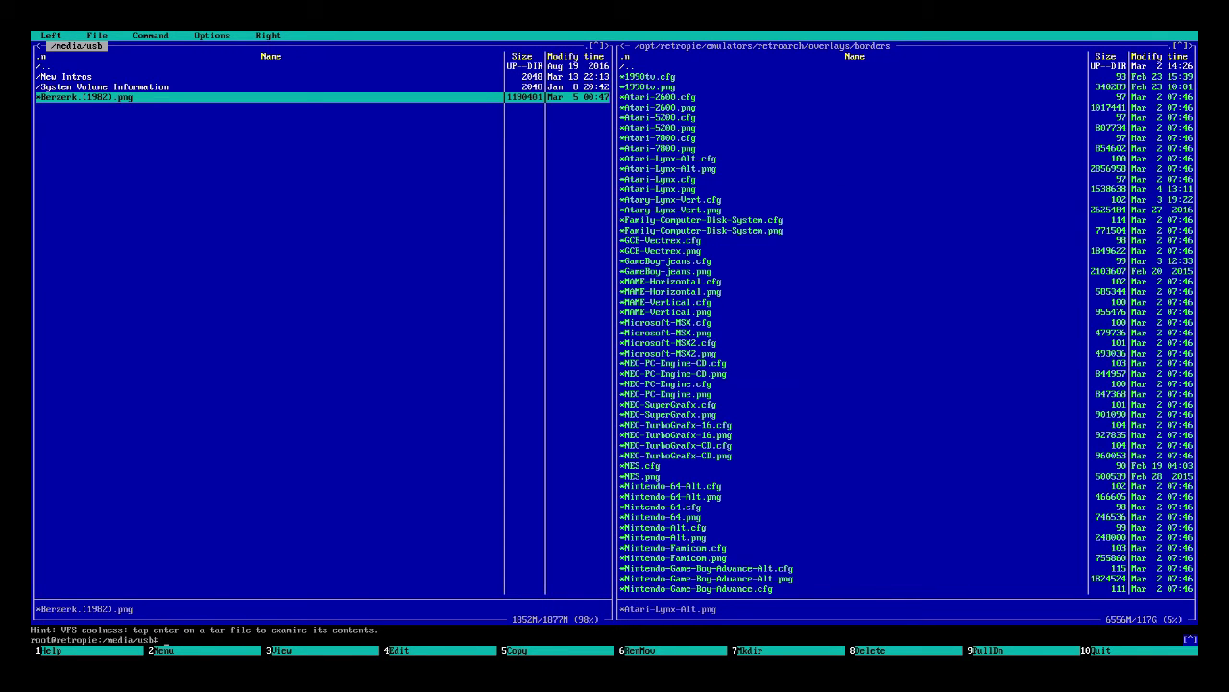
key("Insert")
key("F5")
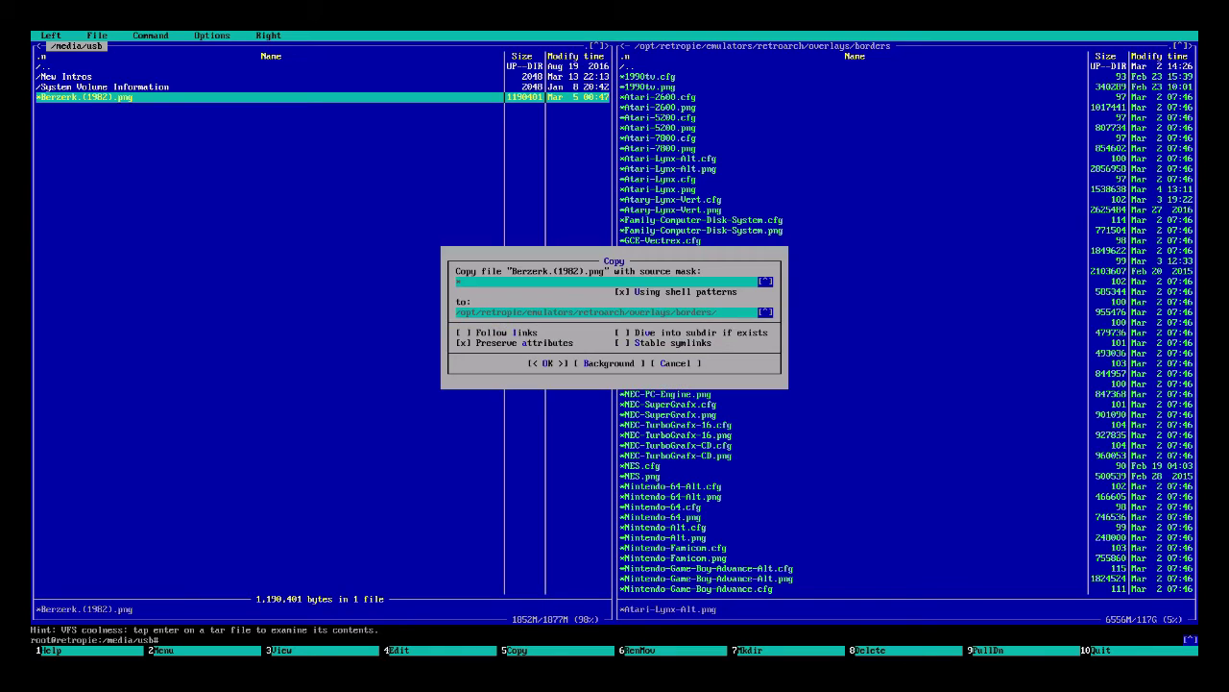
key("Tab")
key("Tab")
key("Tab")
key("Tab")
key("Tab")
key("Tab")
key("Tab")
key("Return")
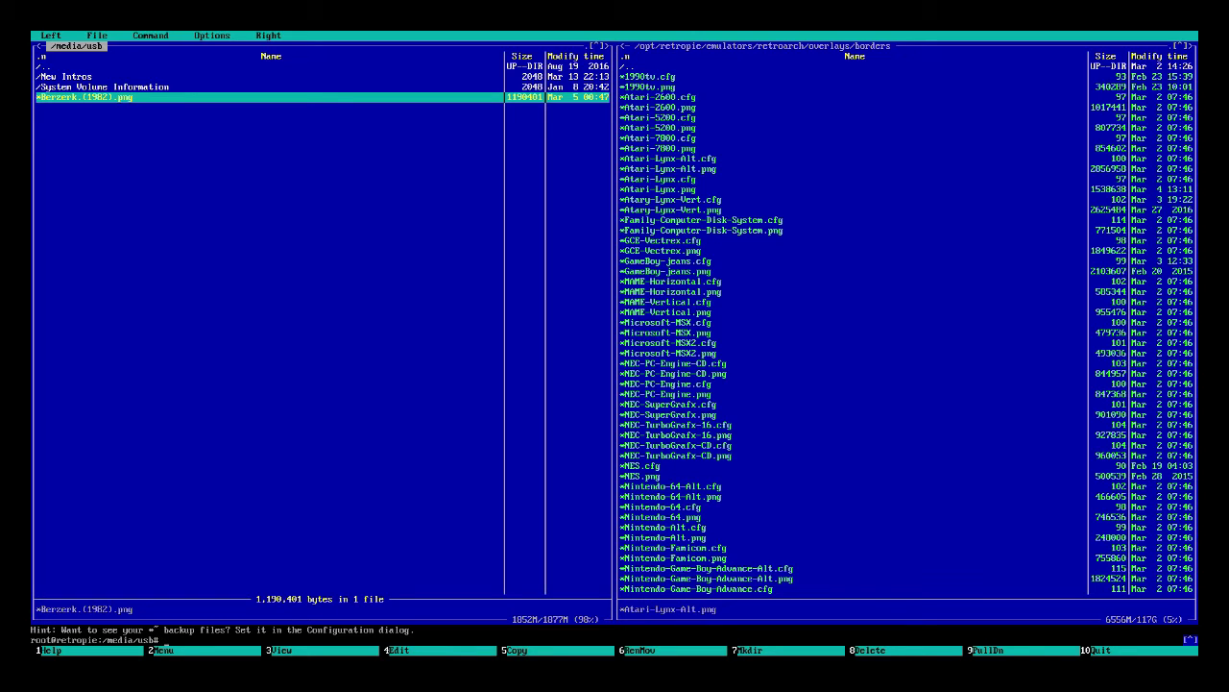
Step: Return to the borders folder and examine the .cfg and .png pairs for the Atari Lynx bezels
key("Tab")
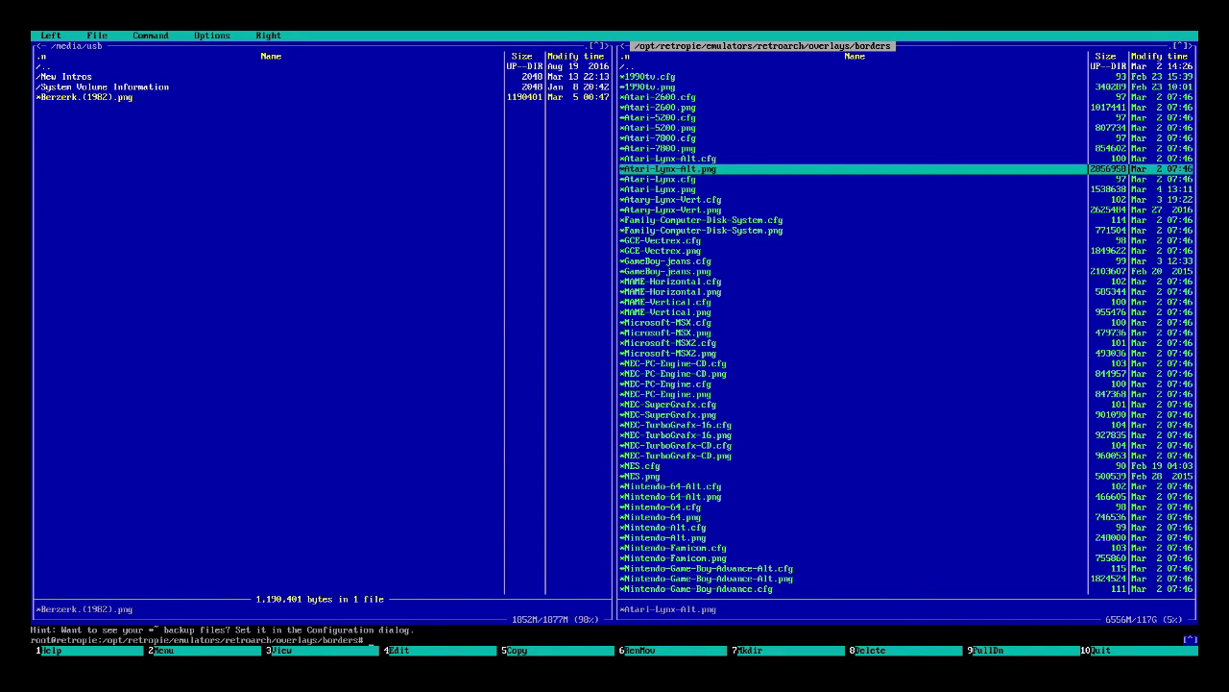
key("Up")
key("Down")
key("Down")
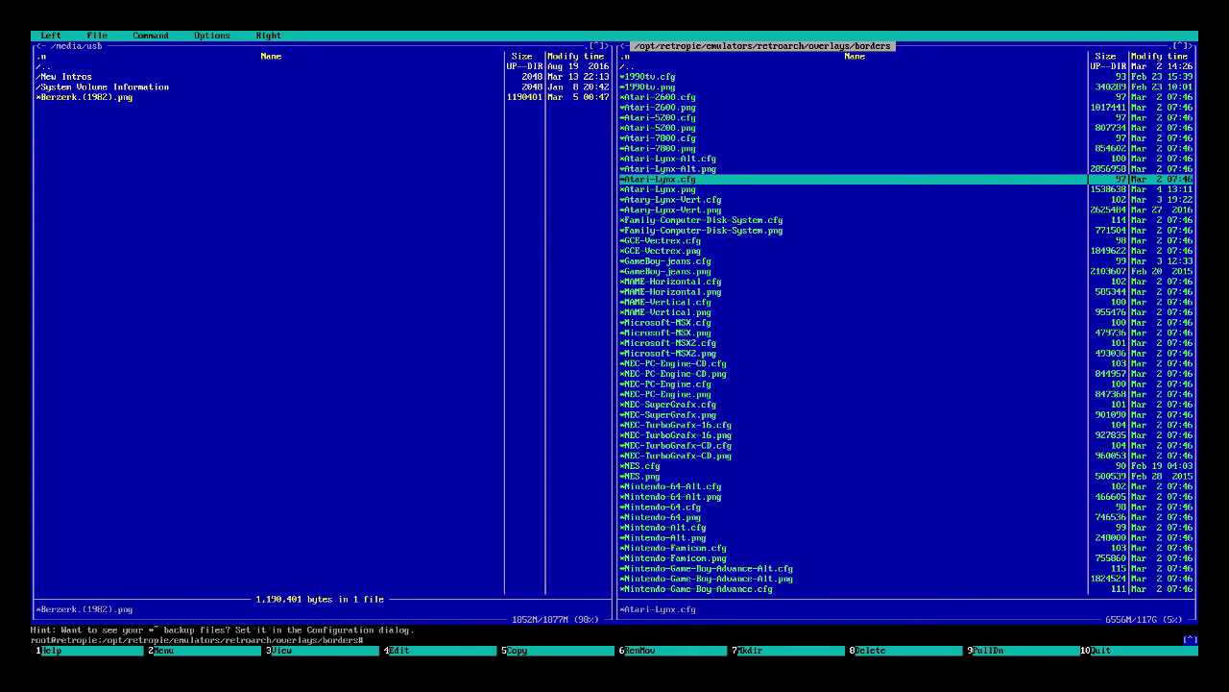
key("Down")
key("Down")
key("Down")
key("Up")
key("Up")
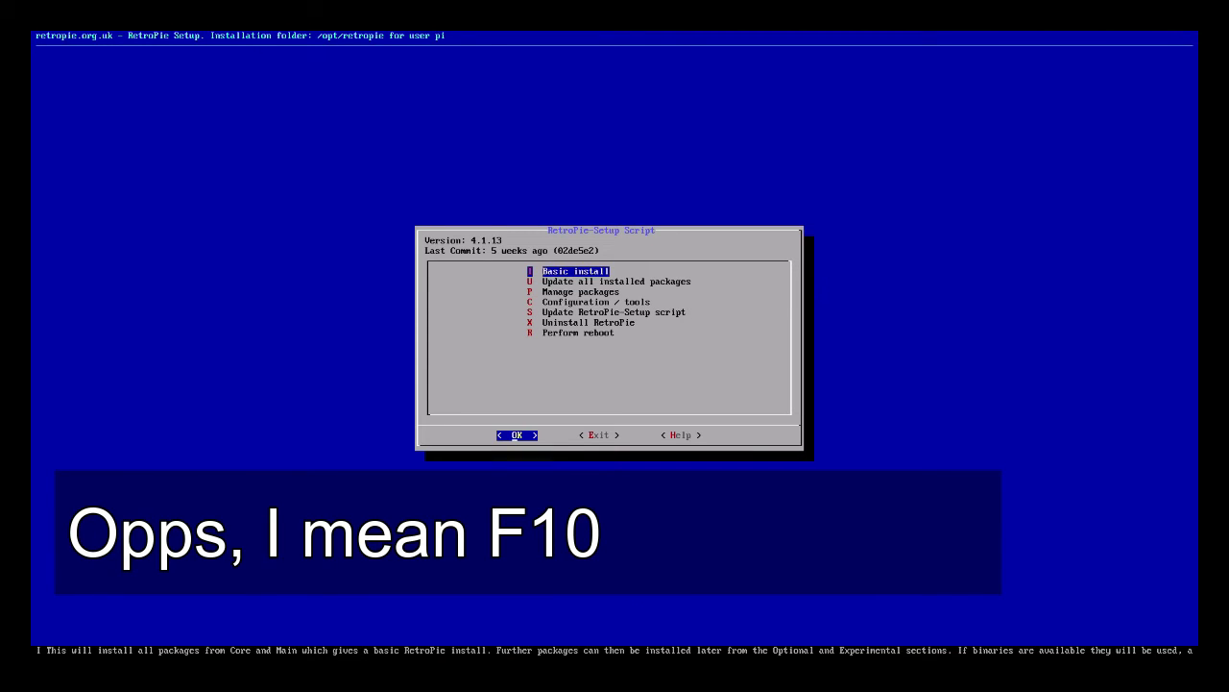
Step: In the RetroPie-Setup script, go into Configuration / tools and open the configedit tool
key("Down")
key("Down")
key("Down")
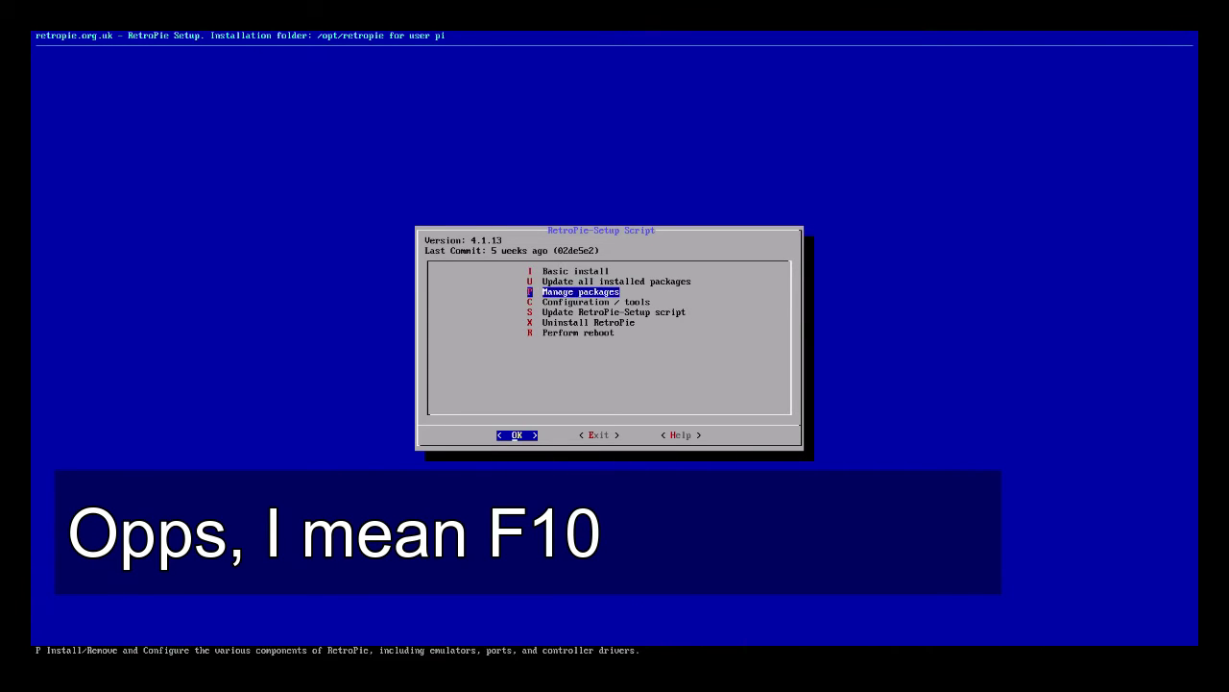
key("Return")
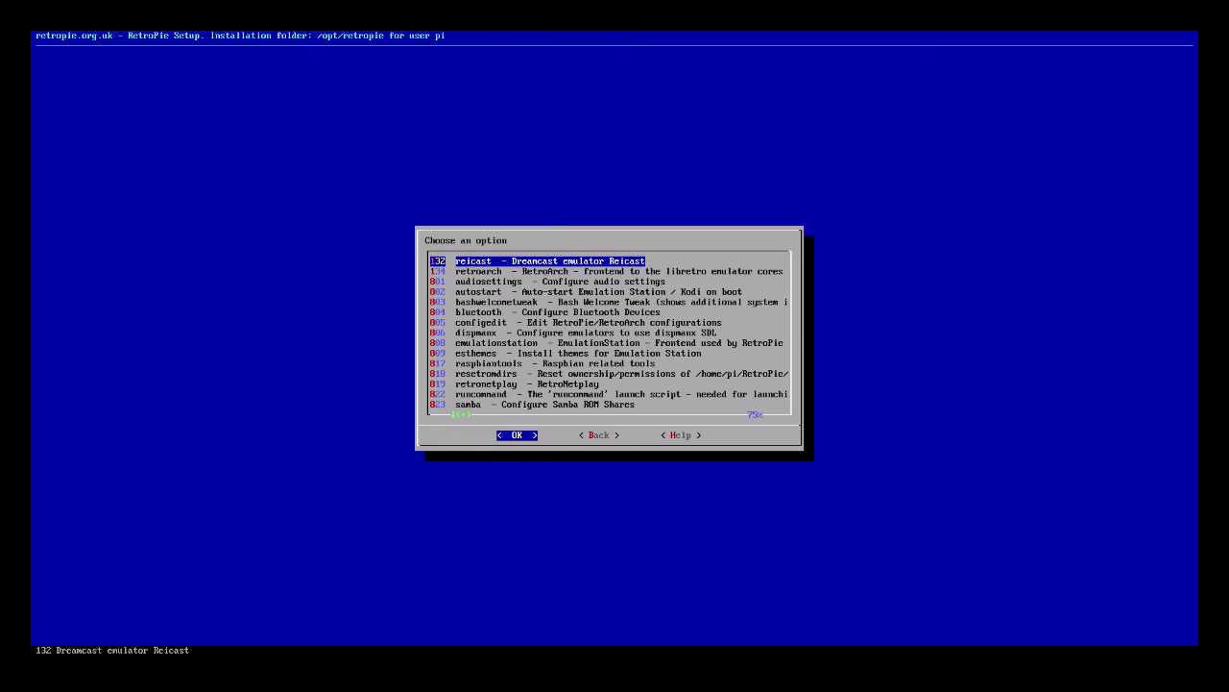
key("Down")
key("Down")
key("Down")
key("Down")
key("Down")
key("Down")
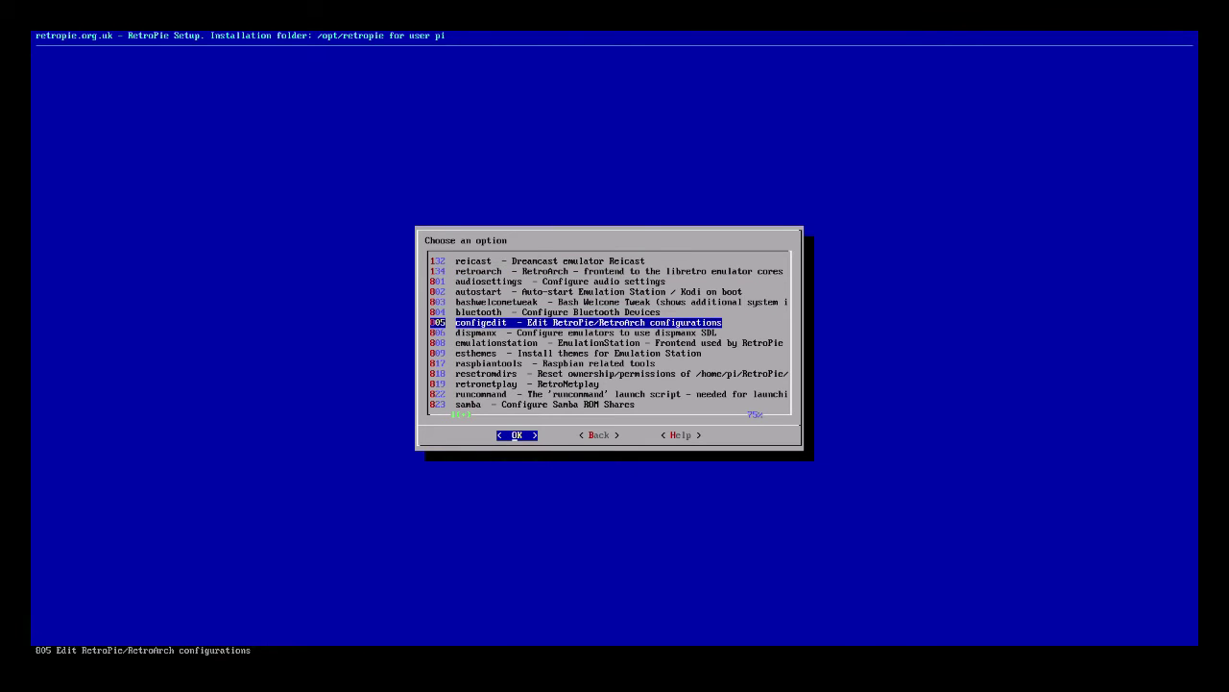
key("Return")
Step: Go through Advanced Configuration to the Libretro options and open atarilynx/retroarch.cfg for editing
key("Down")
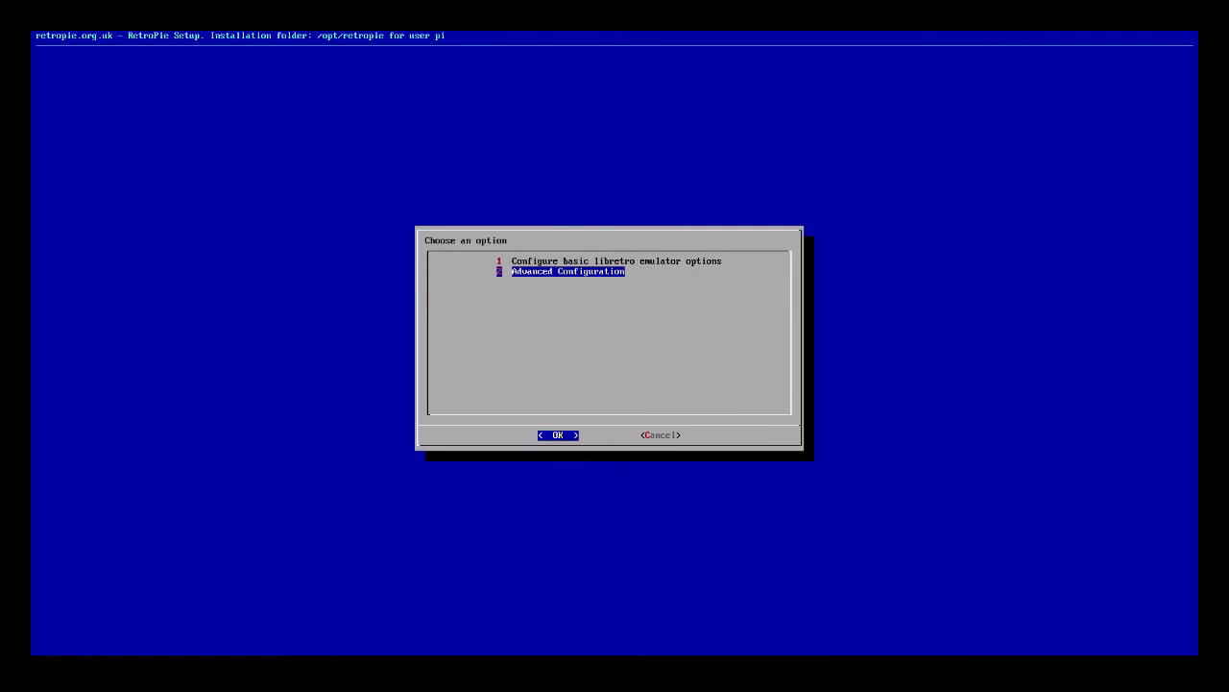
key("Return")
key("Return")
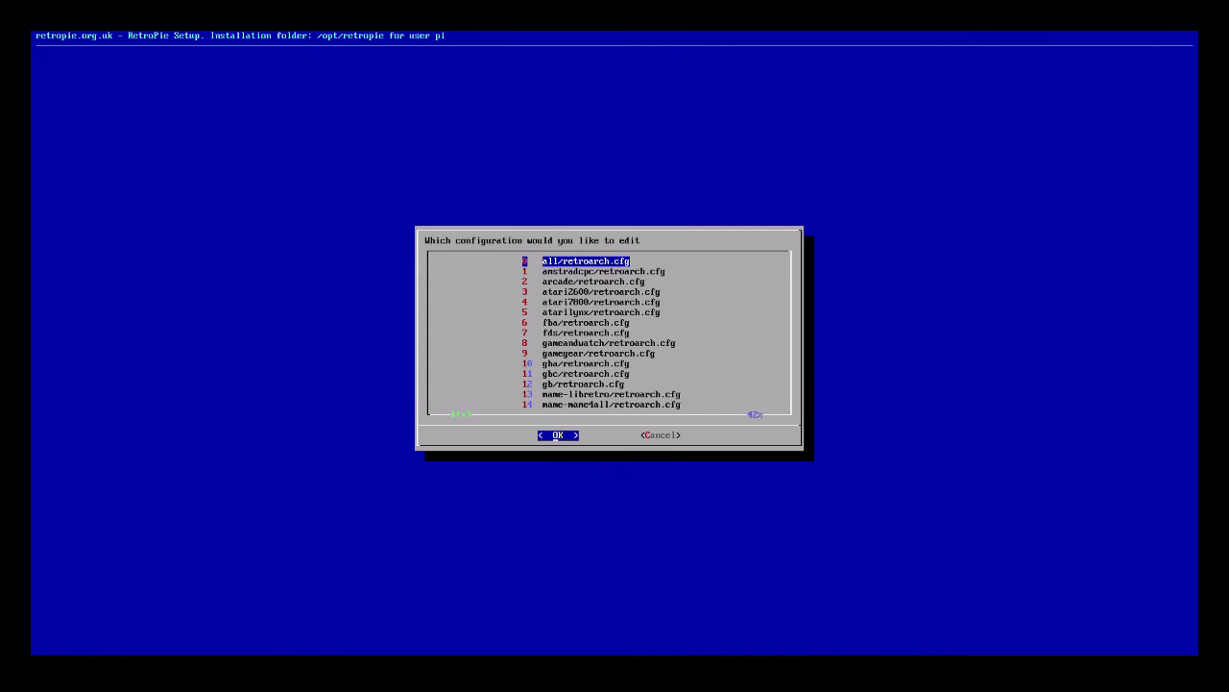
key("Down")
key("Down")
key("Down")
key("Down")
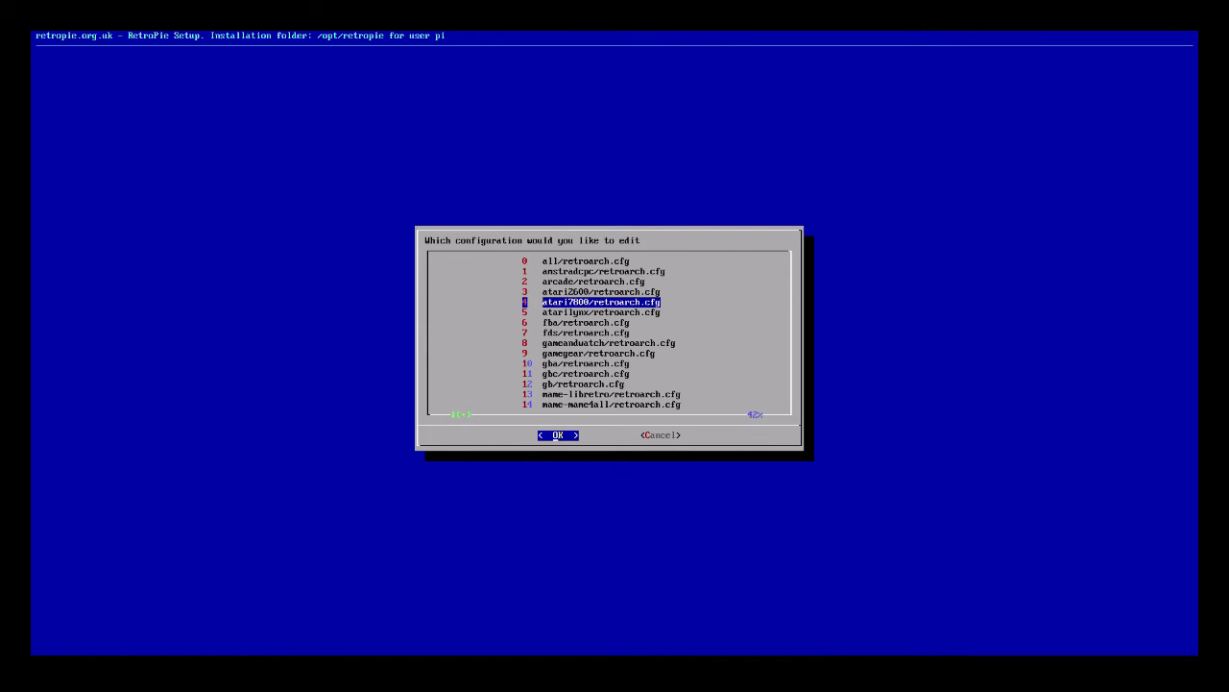
key("Down")
key("Return")
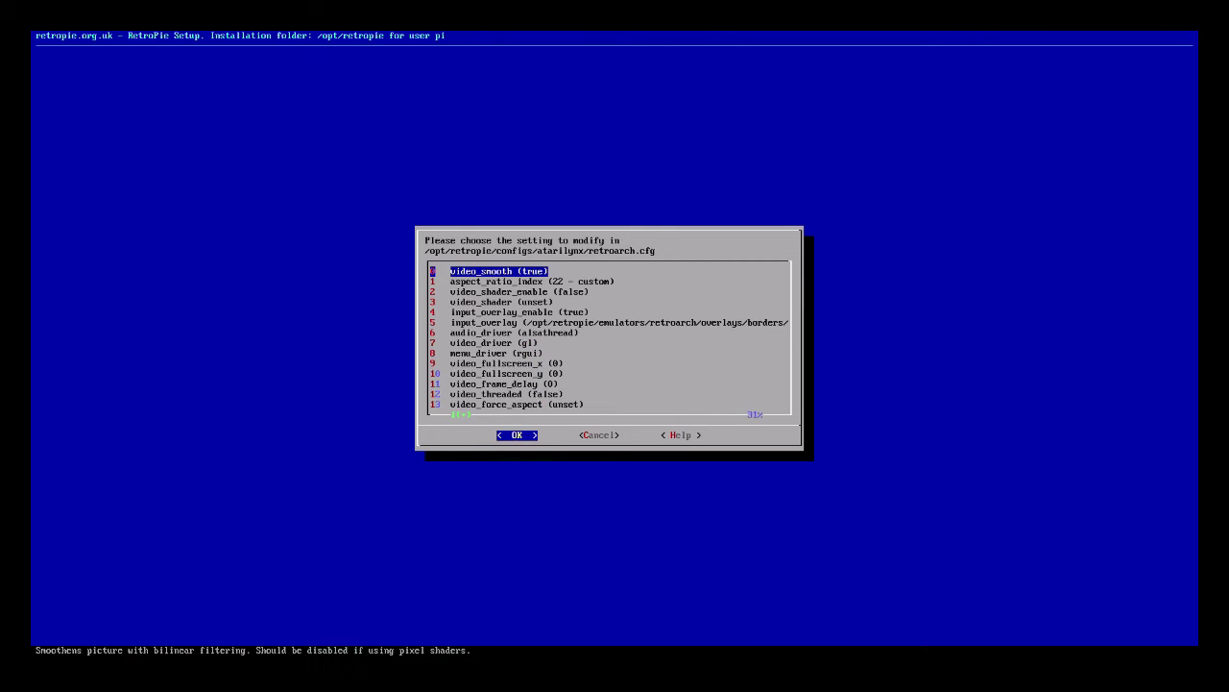
Step: View the available values for aspect_ratio_index and leave the list without choosing one
key("Down")
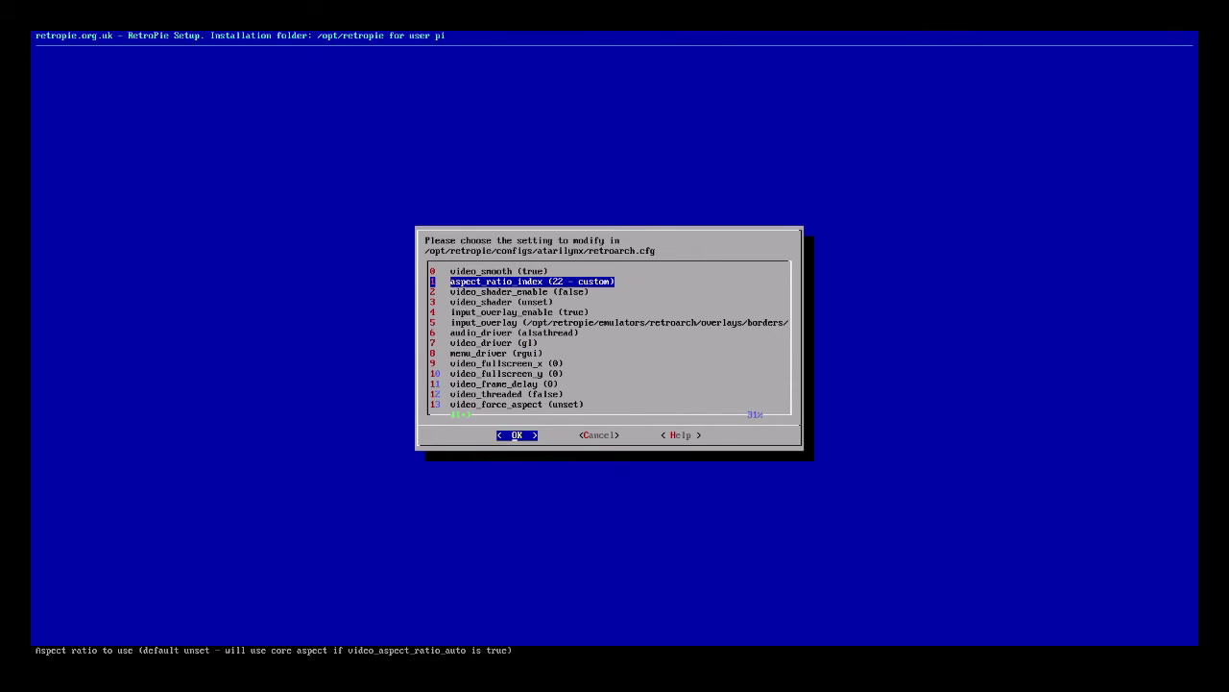
key("Return")
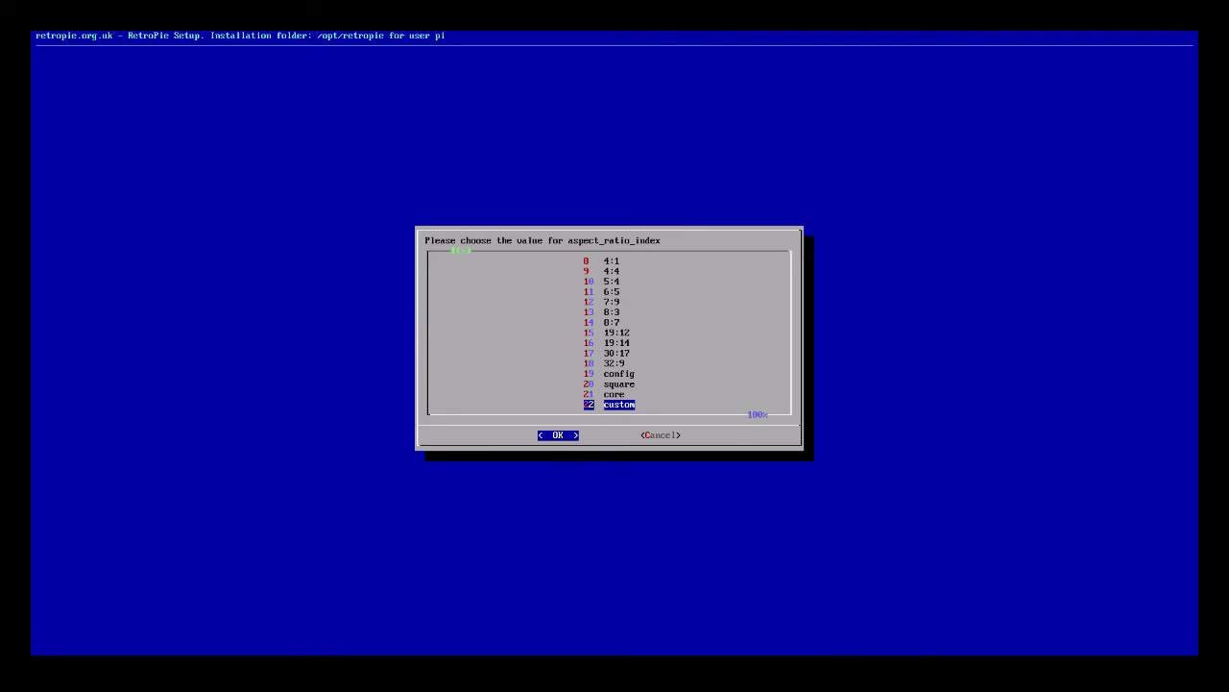
key("Right")
key("Return")
Step: Set input_overlay_enable to true for the Atari Lynx configuration
key("Down")
key("Down")
key("Down")
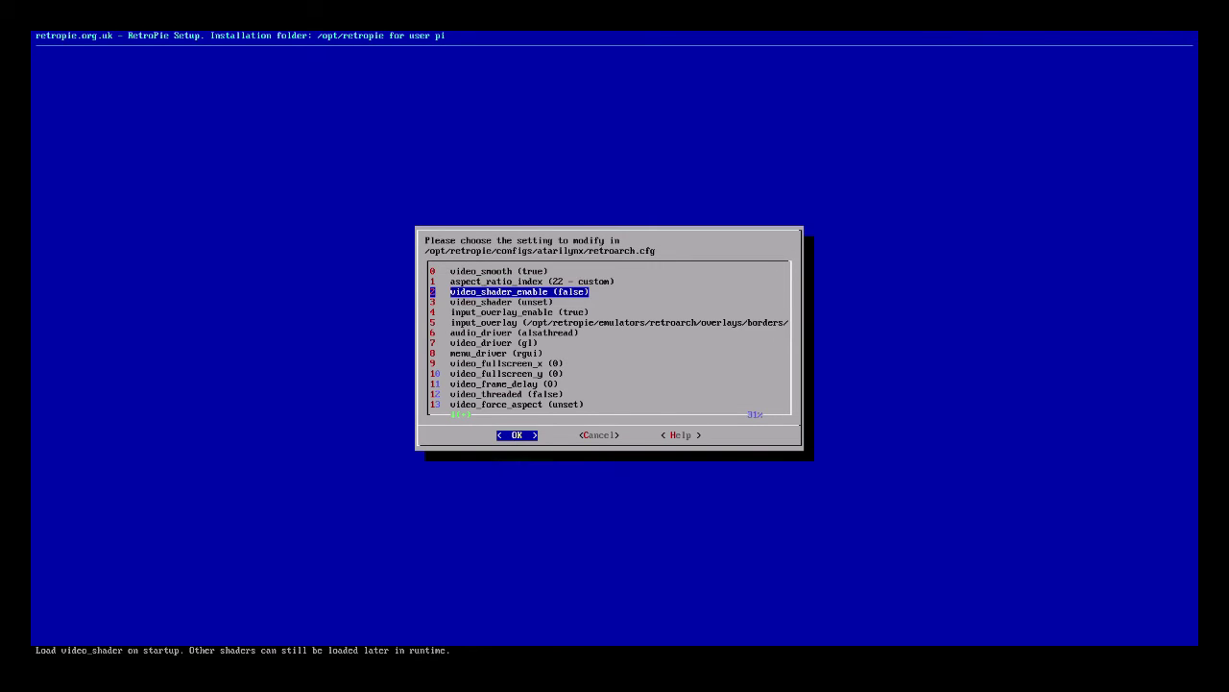
key("Return")
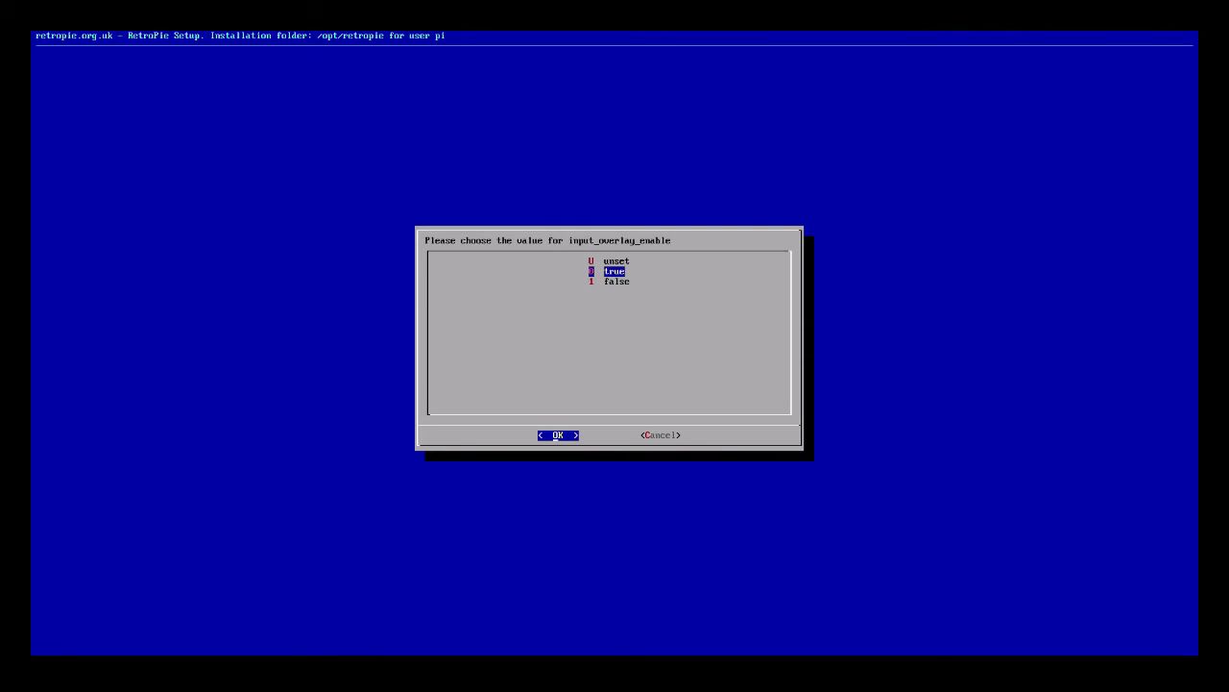
key("Return")
Step: Look through the input_overlay choices around borders/Atari-Lynx.cfg and leave the list without choosing one
key("Down")
key("Return")
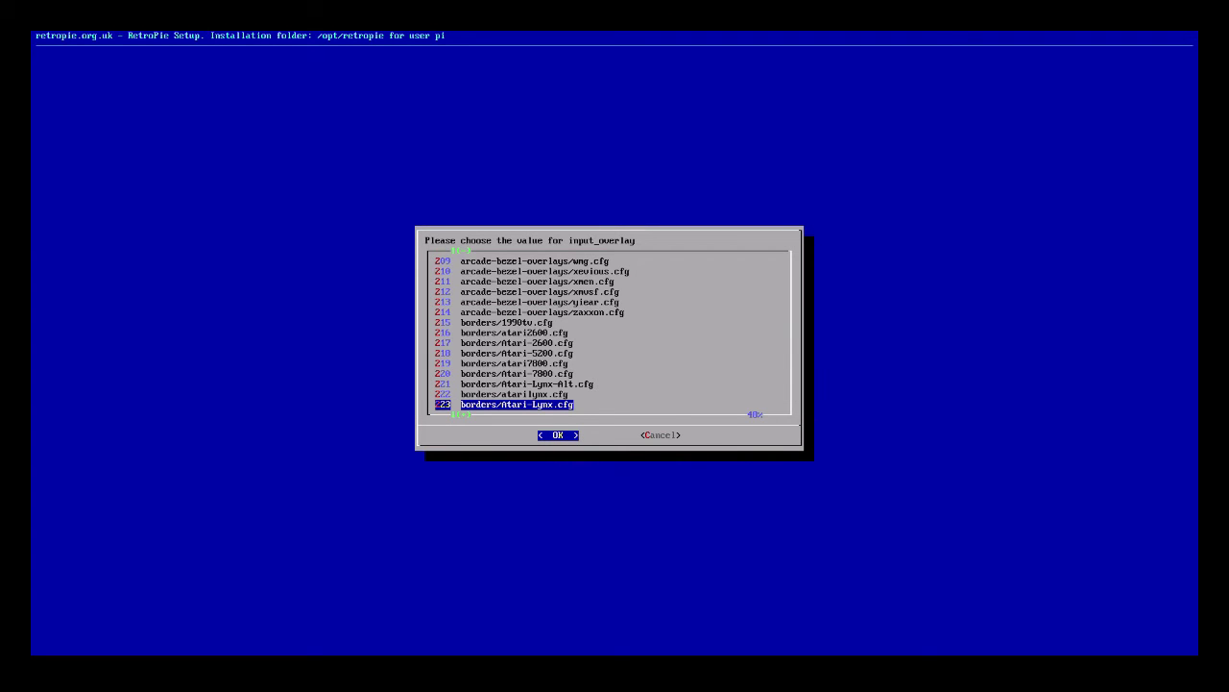
key("Up")
key("Up")
key("Down")
key("Down")
key("Right")
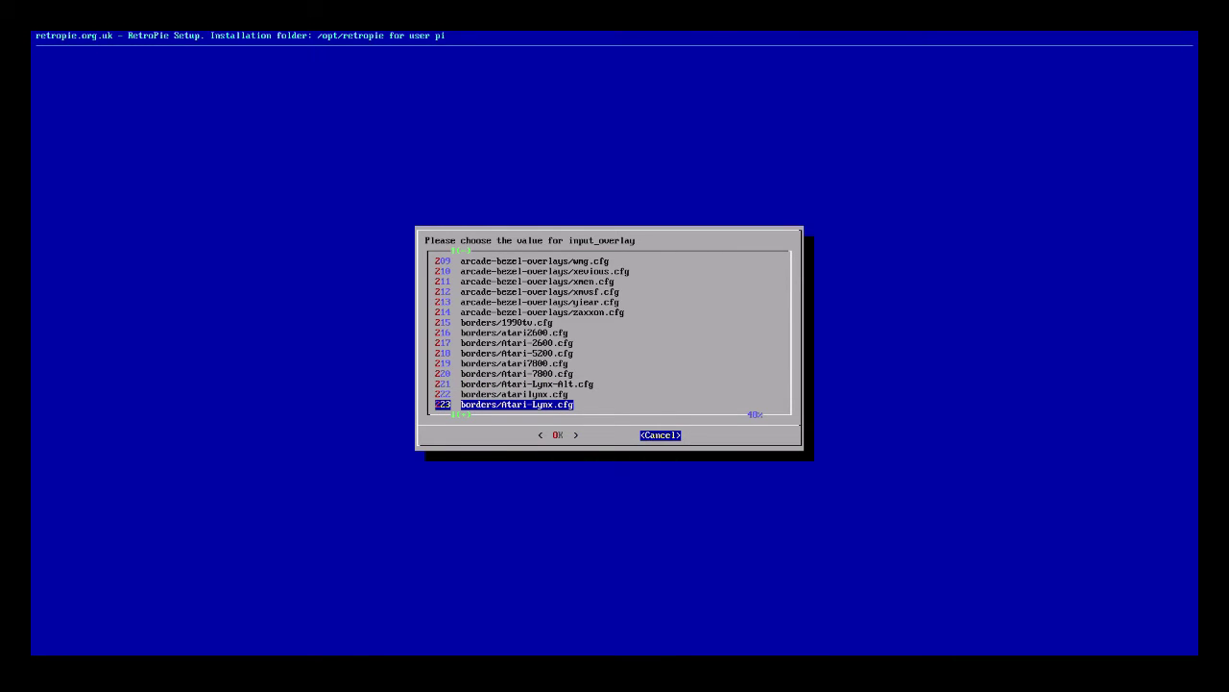
key("Return")
Step: Back out of the Atari Lynx settings and the configuration tools, and exit the RetroPie-Setup script
key("Right")
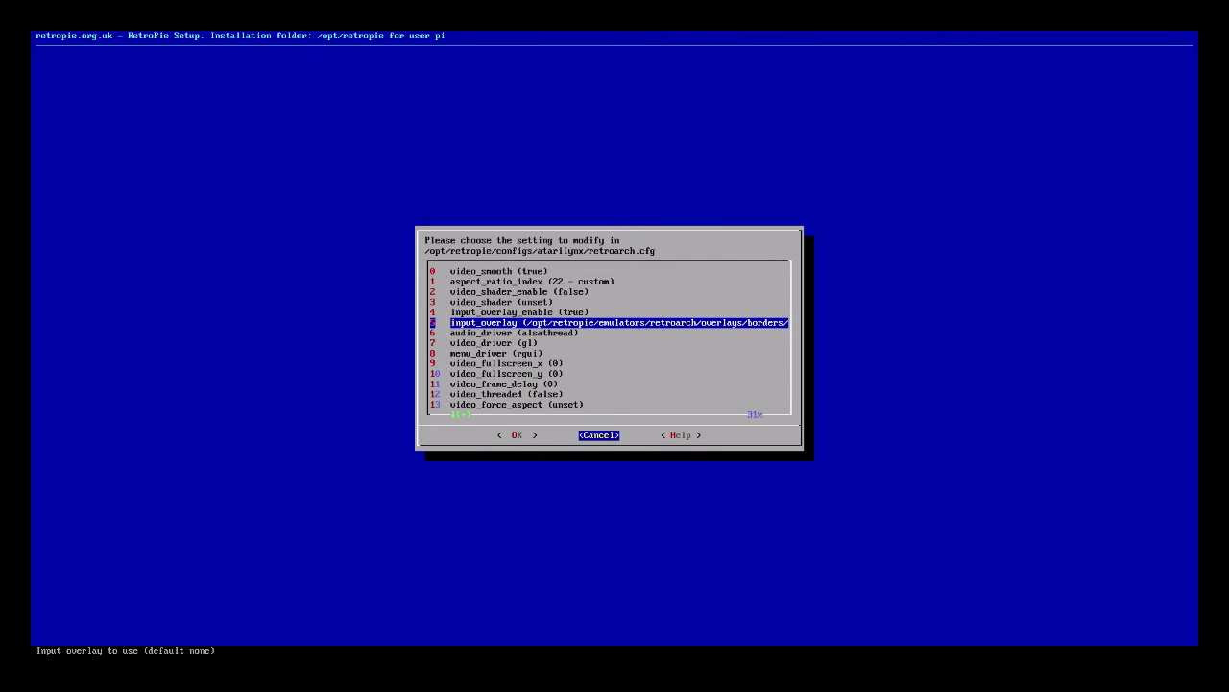
key("Return")
key("Right")
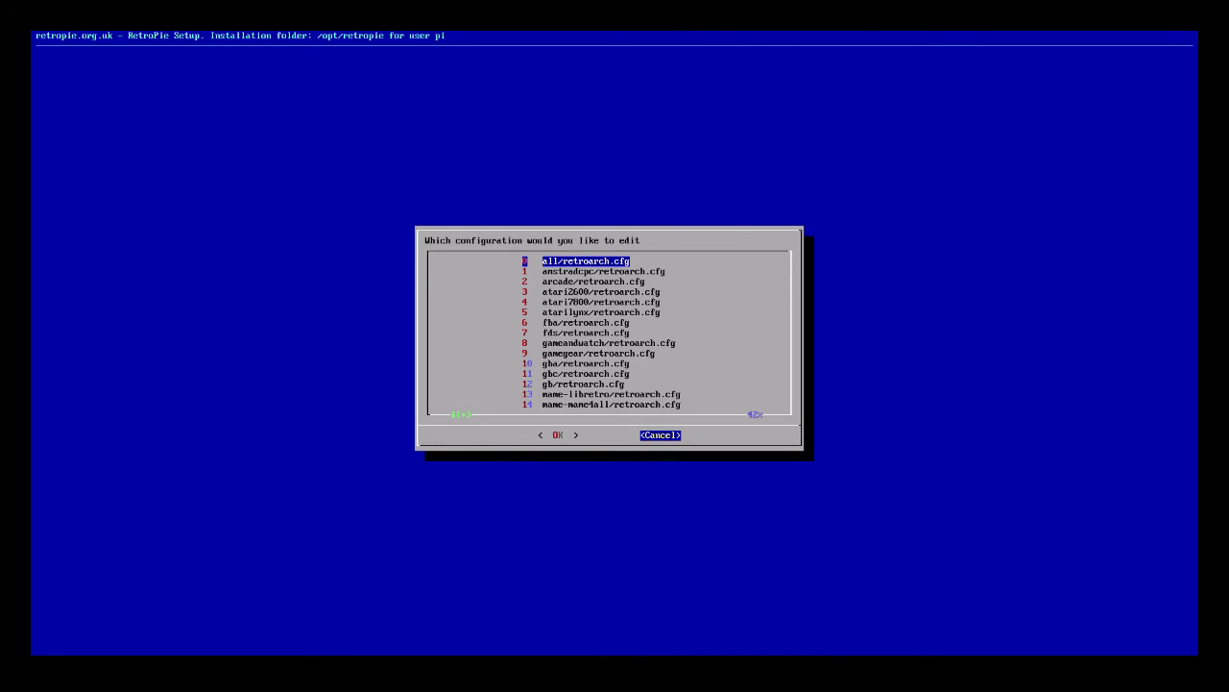
key("Return")
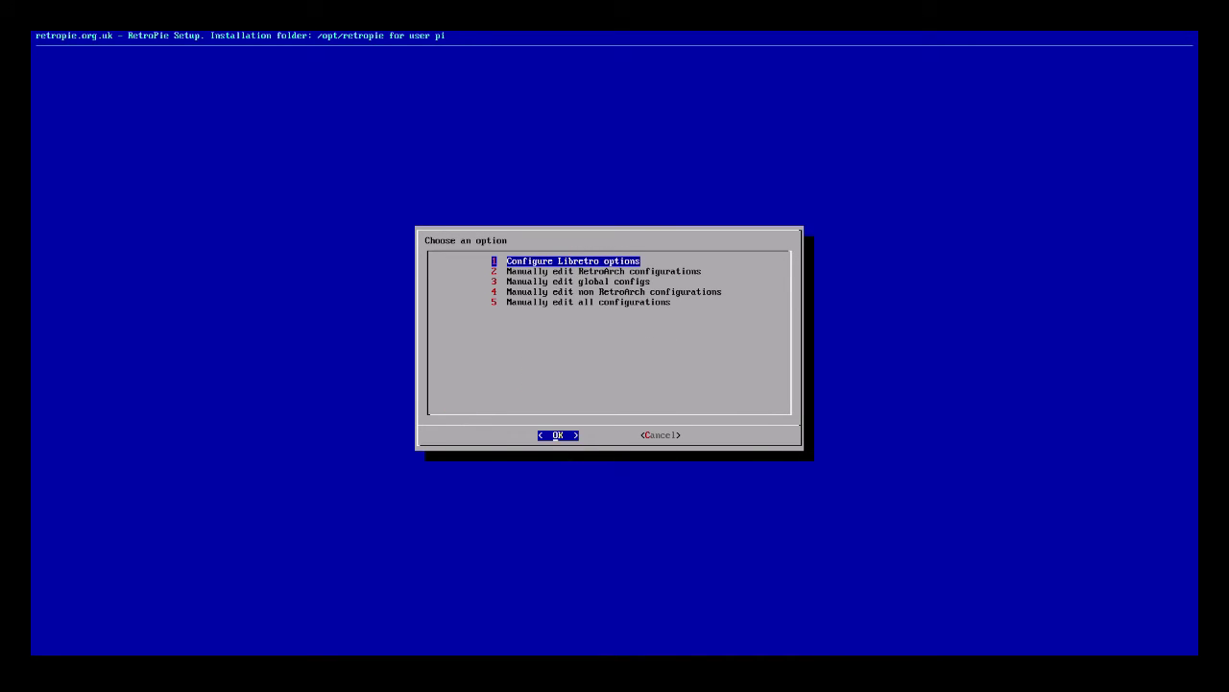
key("Right")
key("Return")
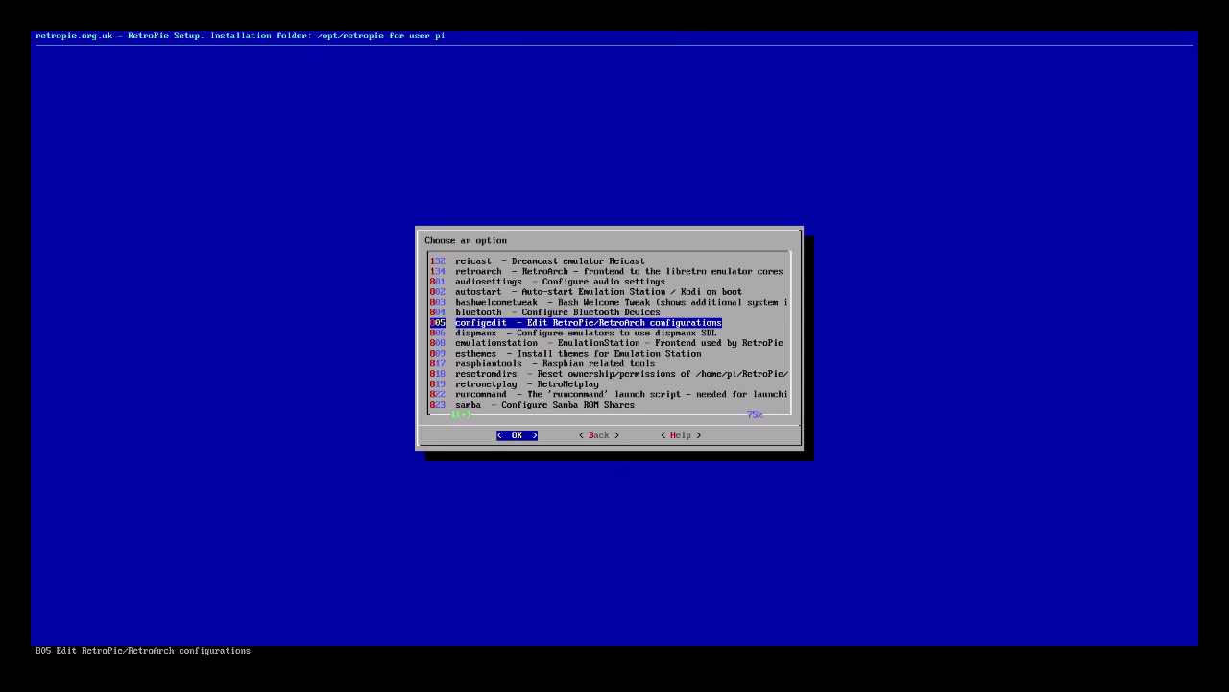
key("Right")
key("Return")
key("Right")
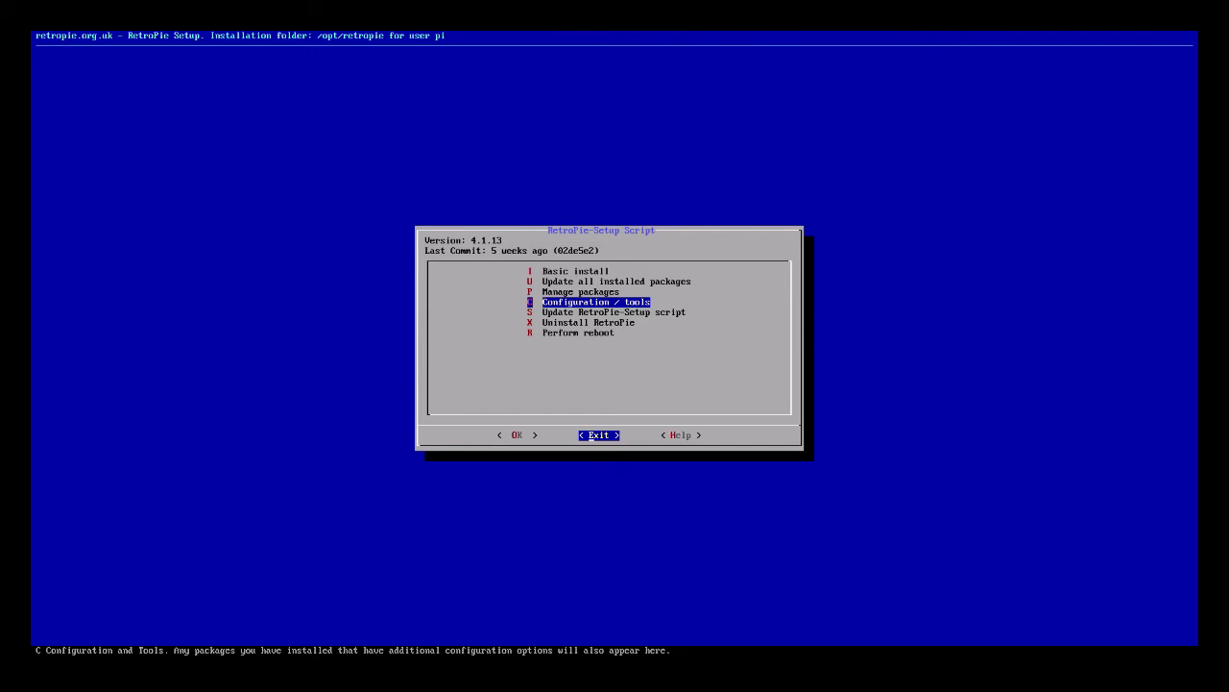
key("Return")
Step: Switch to the file manager and browse from the home folder to /media/usb
key("Return")
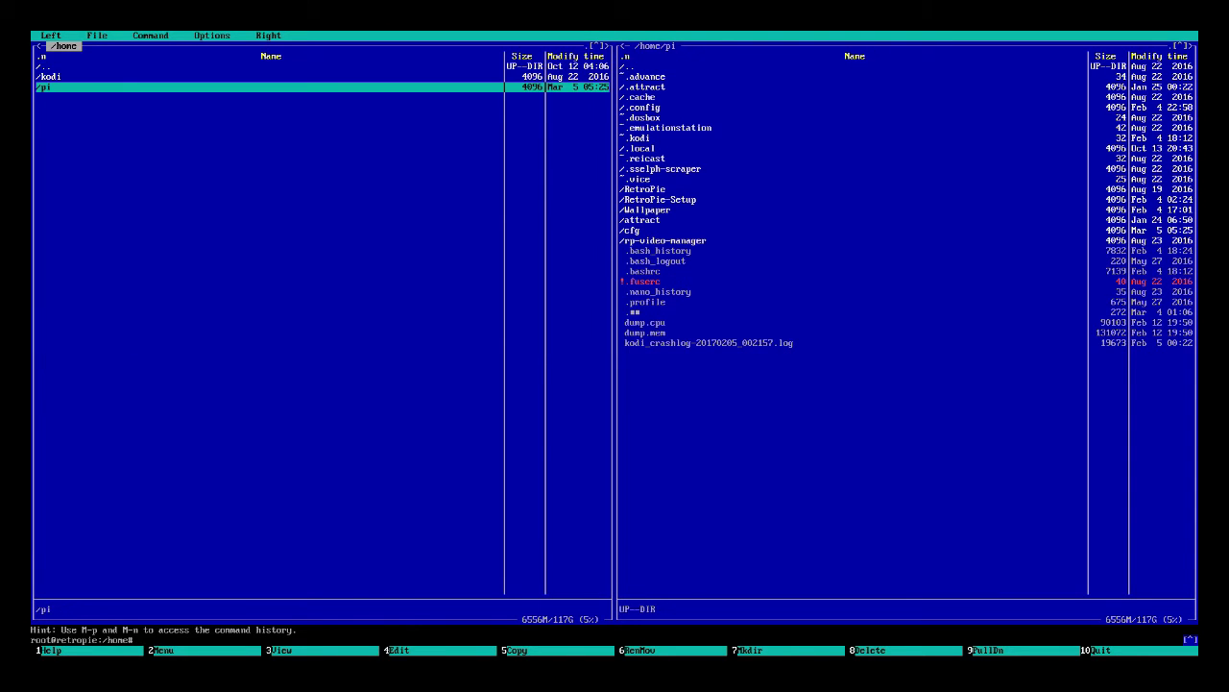
key("Up")
key("Return")
key("Down")
key("Down")
key("Down")
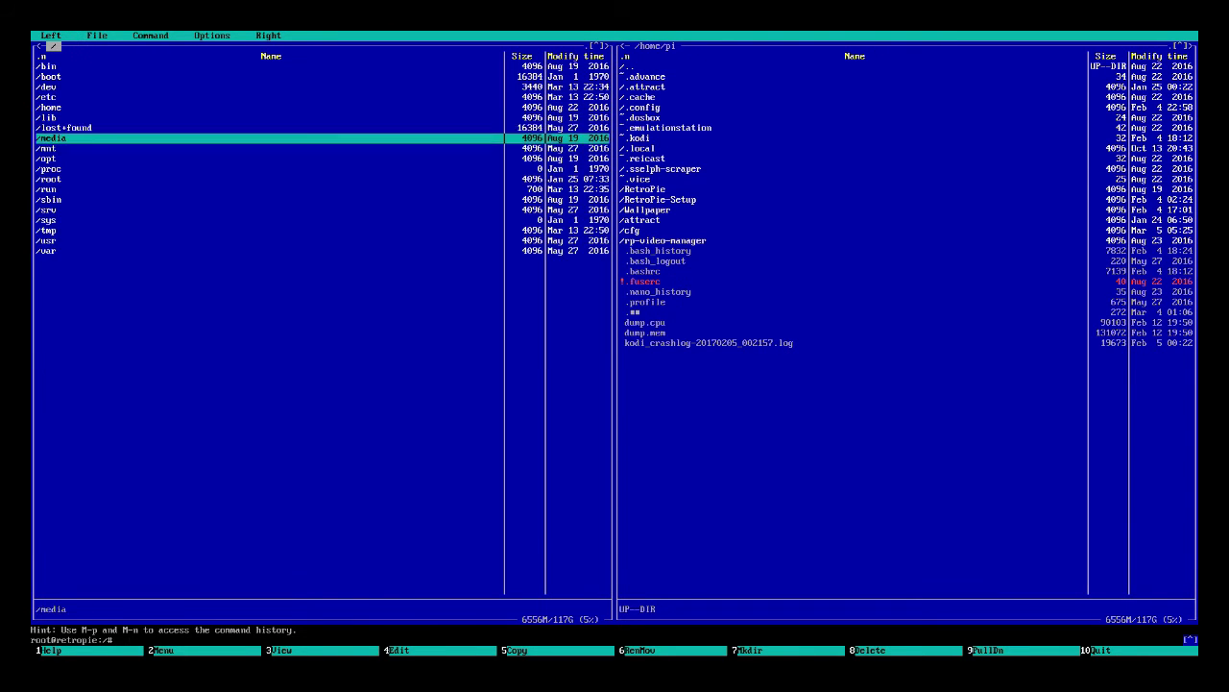
key("Return")
key("Down")
key("Down")
key("Up")
key("Return")
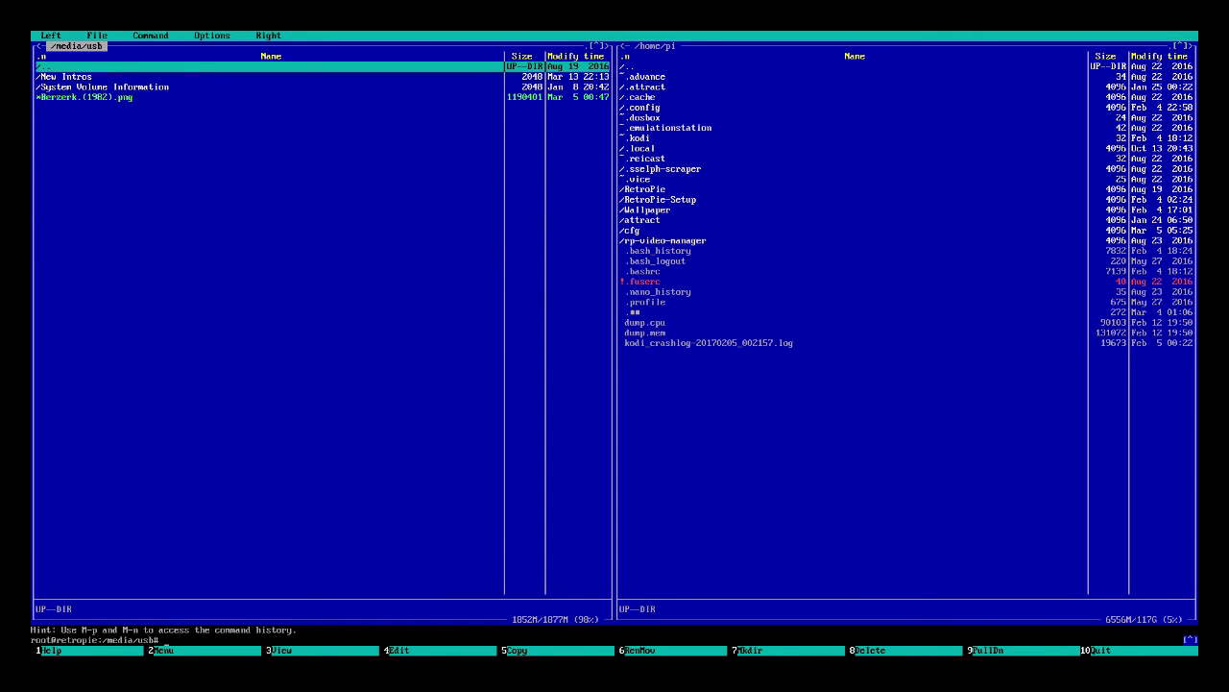
Step: Switch to the other pane and browse from /home/pi to the /opt/retropie/configs folder
key("Tab")
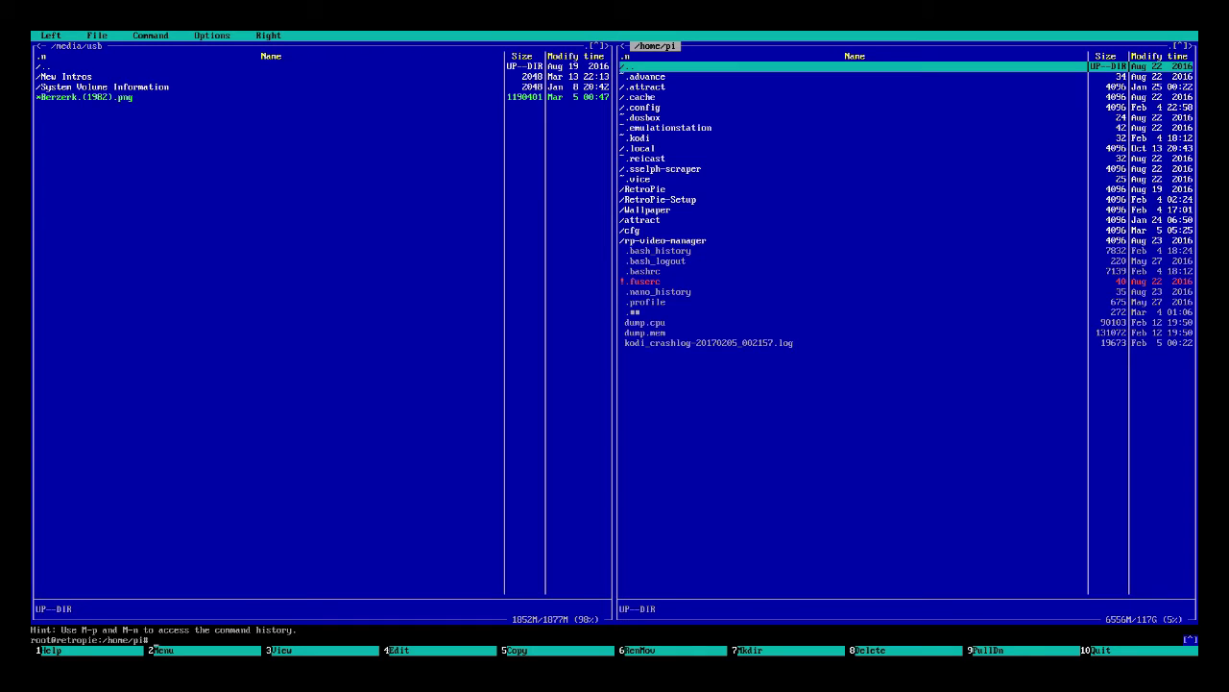
key("Return")
key("Up")
key("Up")
key("Return")
key("Down")
key("Down")
key("Down")
key("Down")
key("Down")
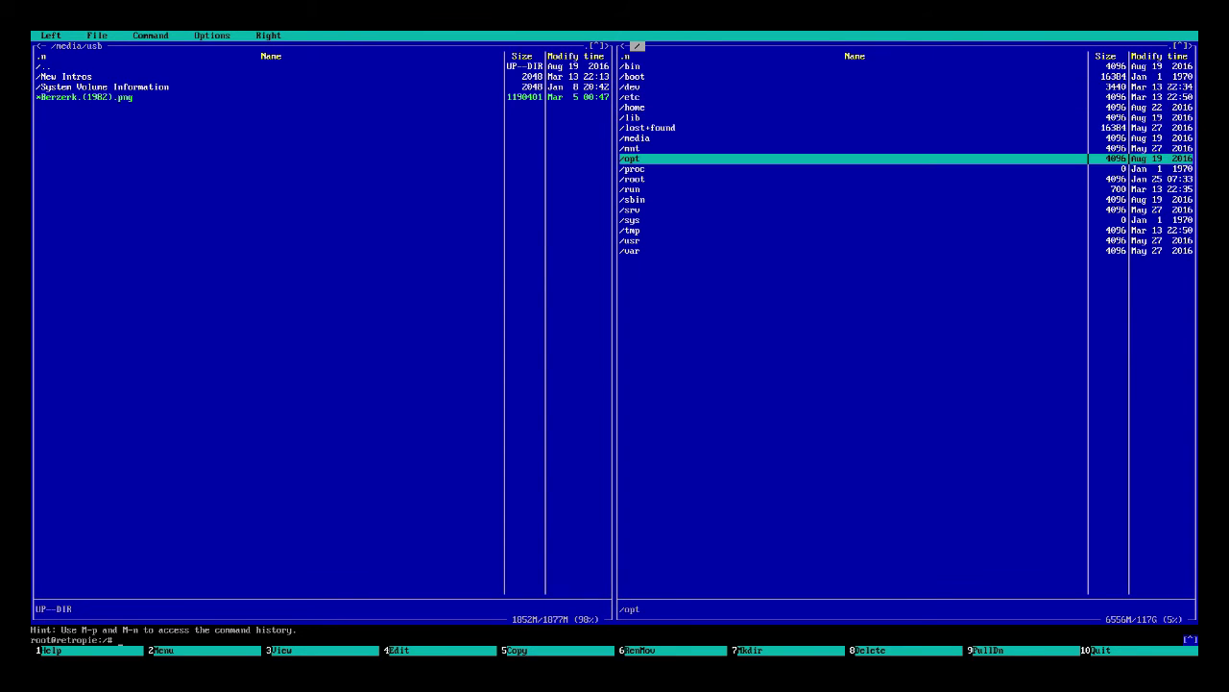
key("Return")
key("Down")
key("Return")
key("Down")
key("Return")
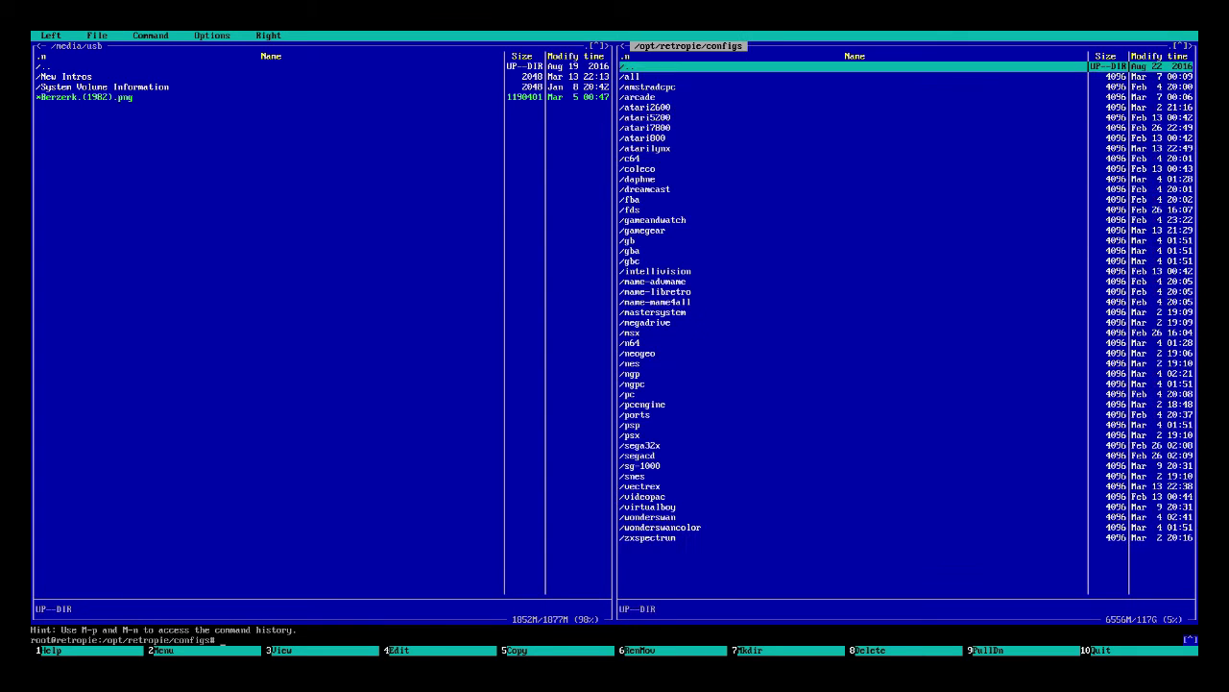
Step: Open the atarilynx configuration folder and highlight its retroarch.cfg file
key("Down")
key("Down")
key("Down")
key("Down")
key("Down")
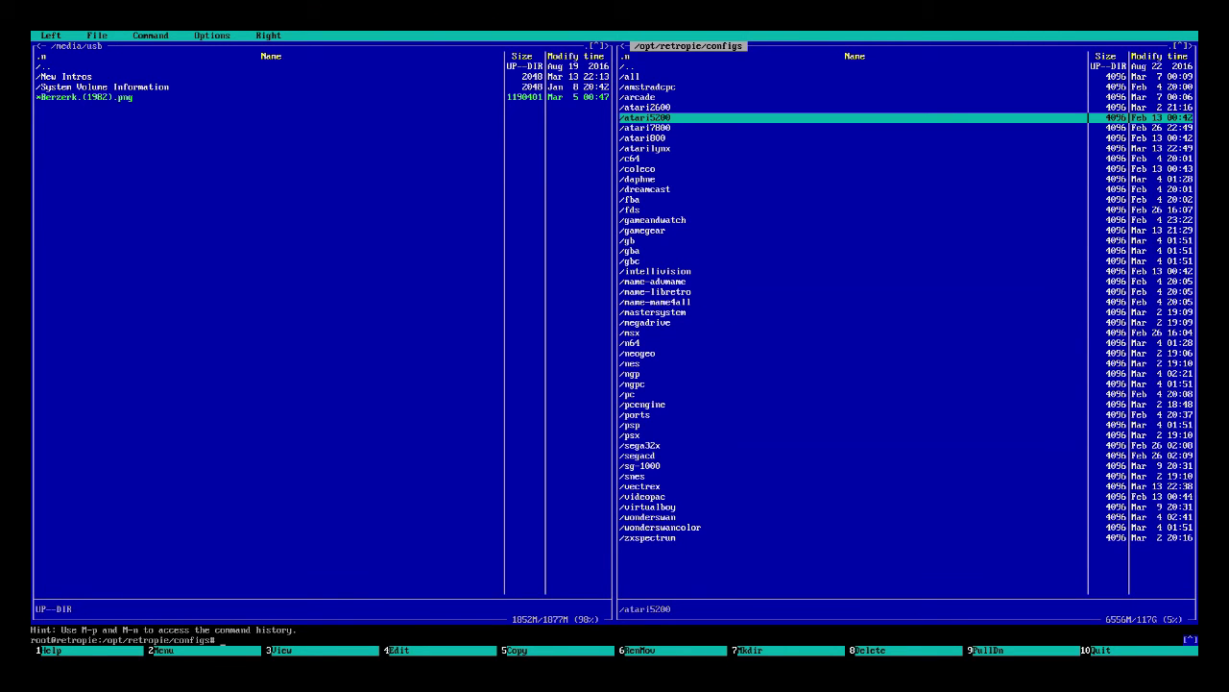
key("Down")
key("Down")
key("Down")
key("Return")
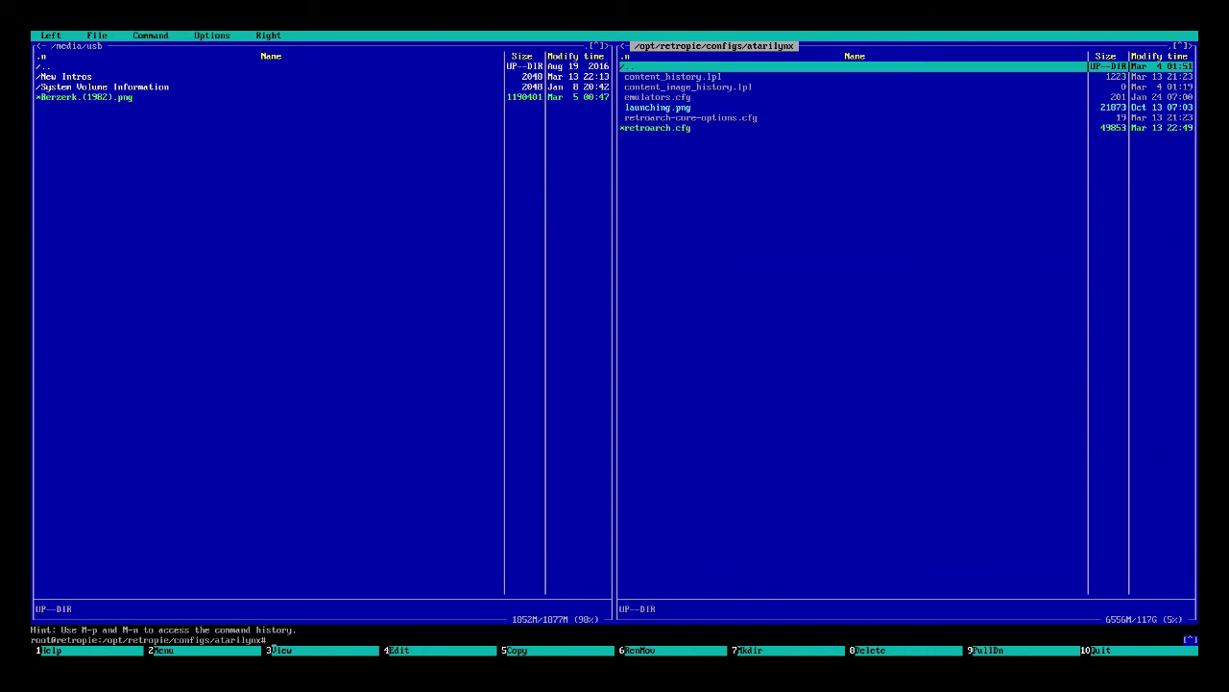
key("Down")
key("End")
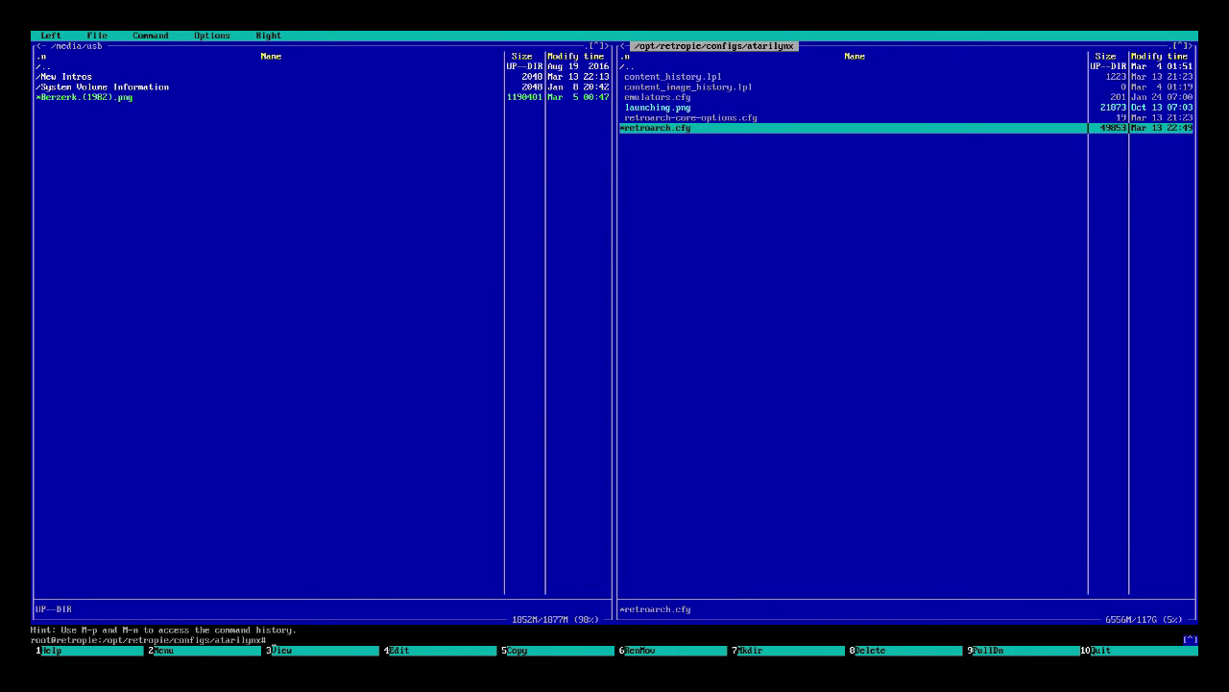
Step: Return to the USB drive's pane and highlight Berzerk.(1982).png
key("Tab")
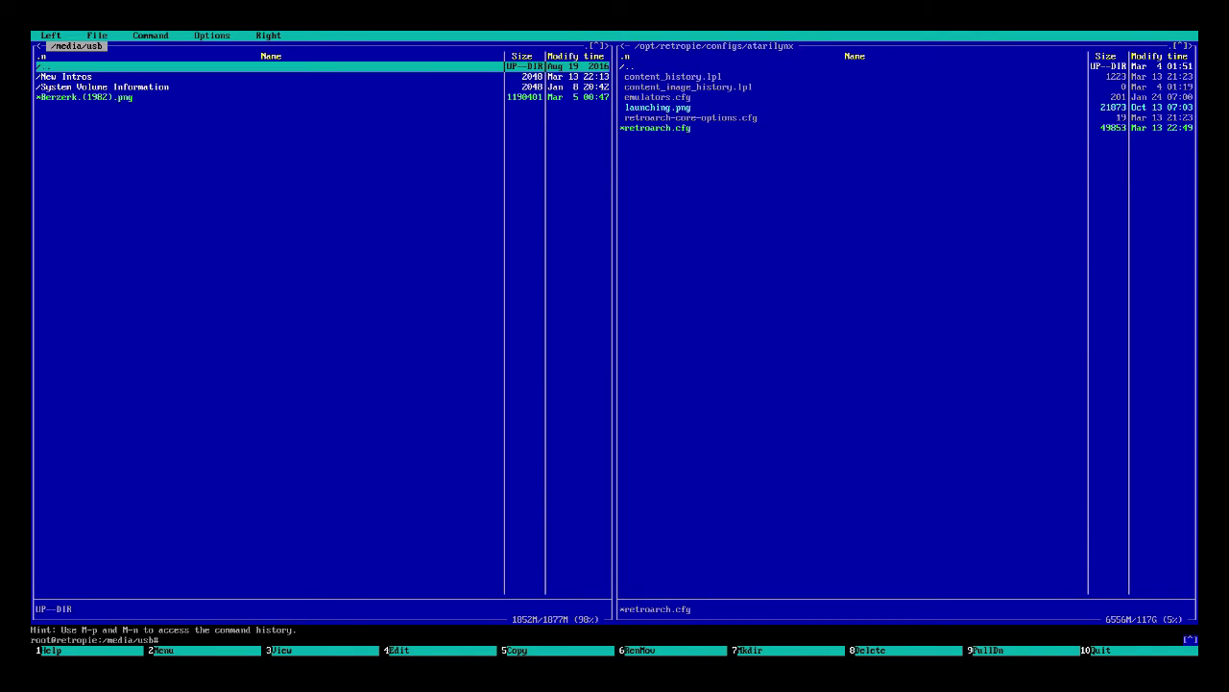
key("Down")
key("Down")
key("Down")
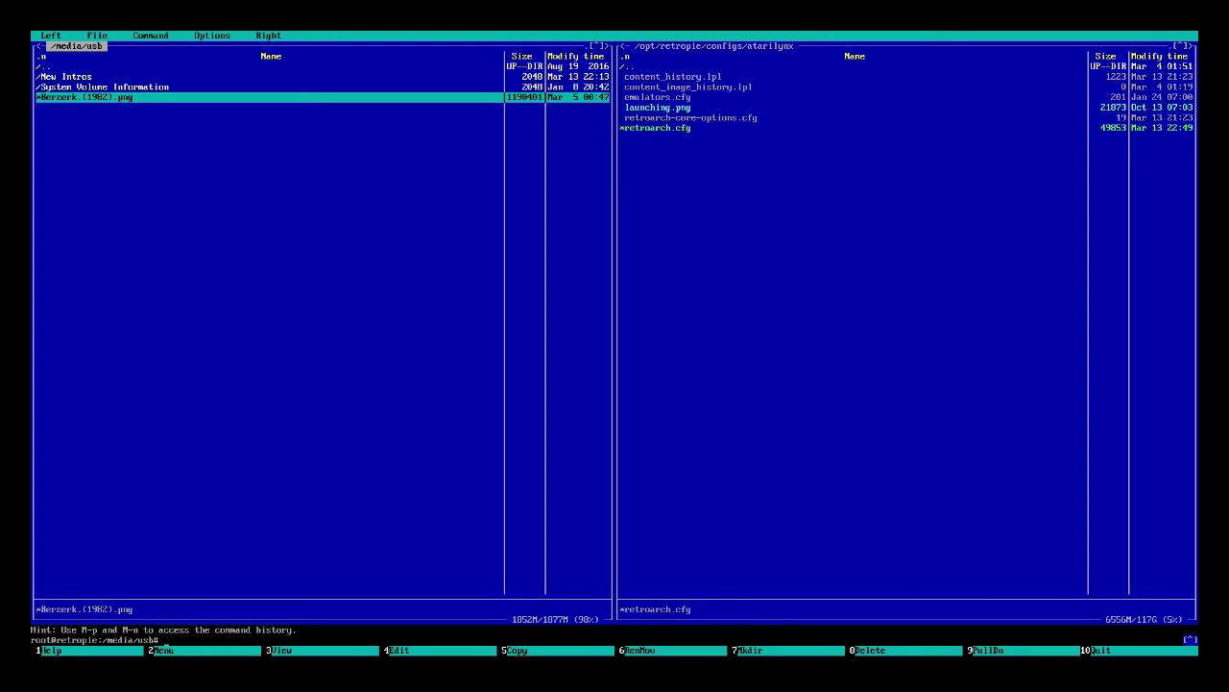
Step: Mark Berzerk.(1982).png and review the options for copying it to /opt/retropie/configs/atarilynx/, leaving without copying
key("Insert")
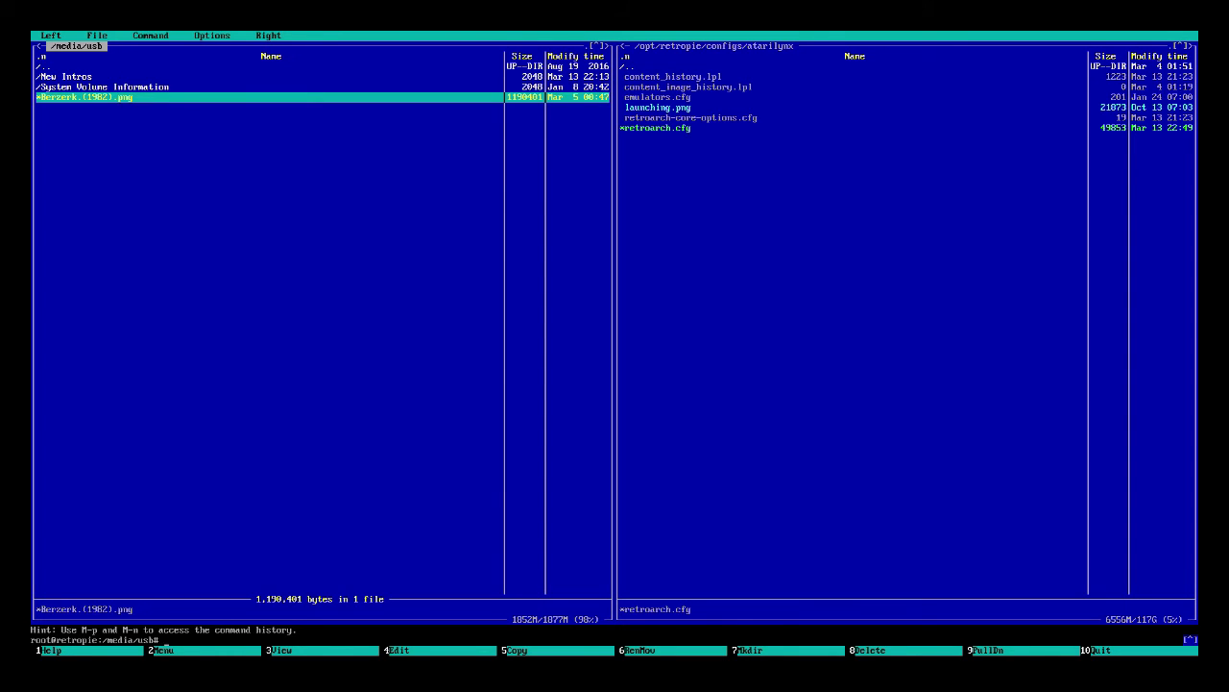
key("F5")
key("Tab")
key("Tab")
key("Tab")
key("Tab")
key("Tab")
key("Tab")
key("Tab")
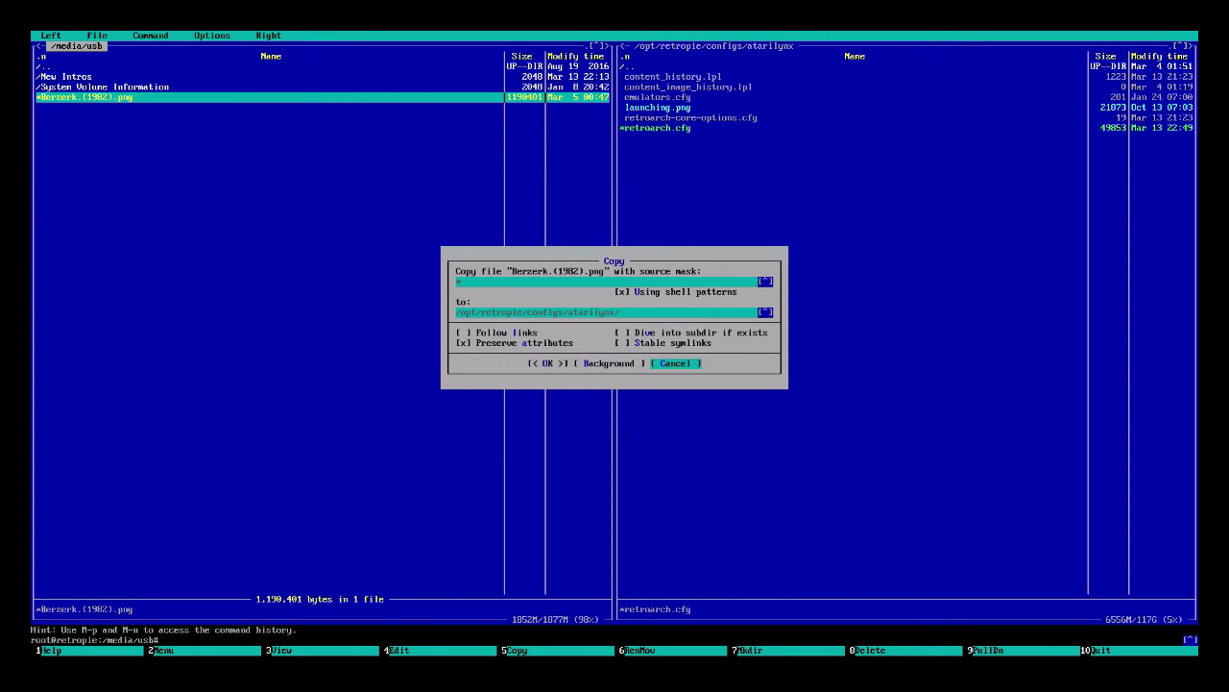
key("Return")
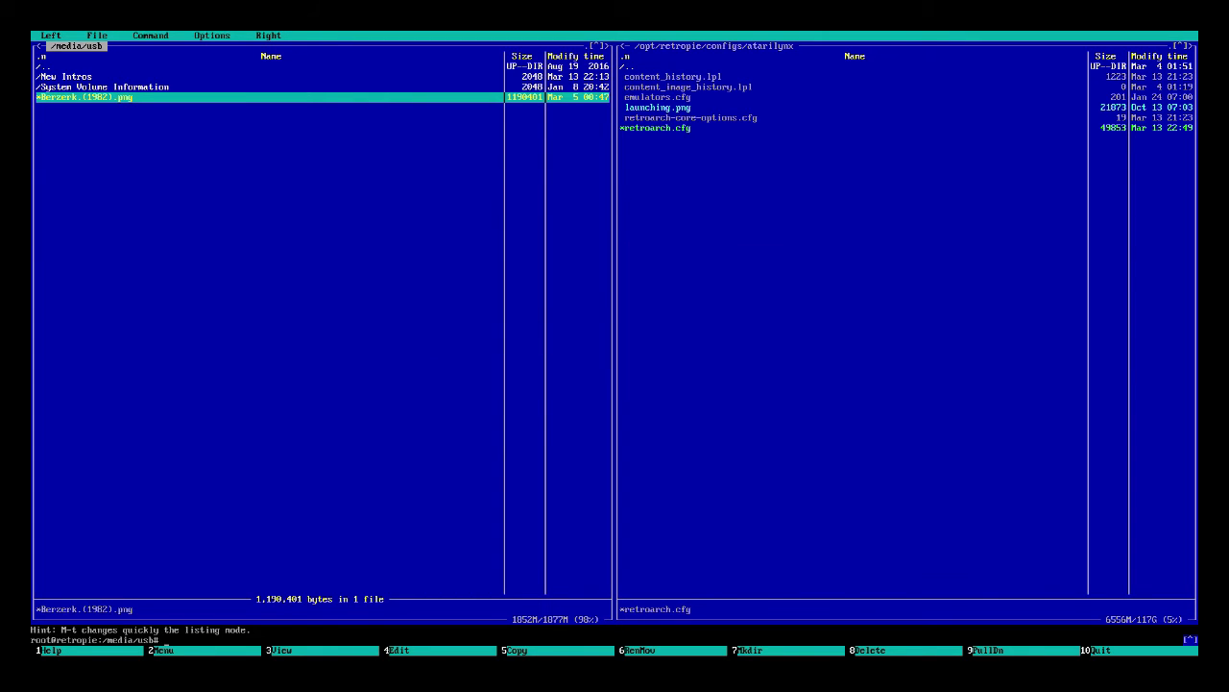
Step: Return to the atarilynx configuration pane and highlight retroarch.cfg
key("Tab")
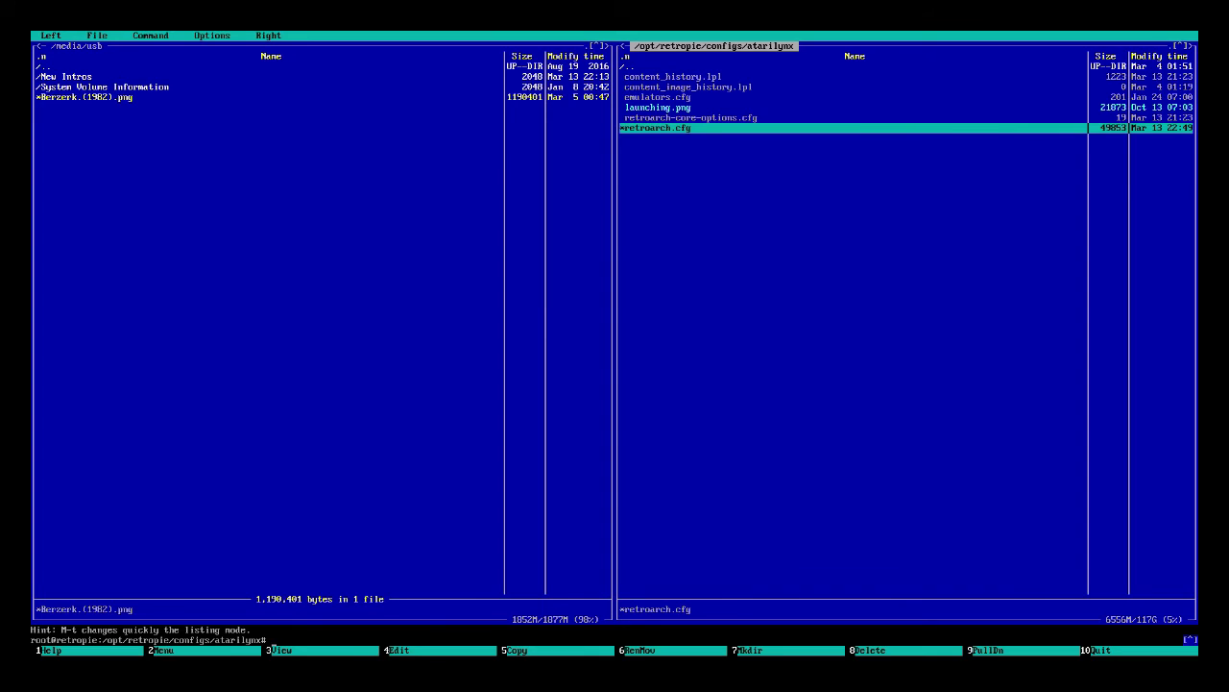
key("Up")
key("Down")
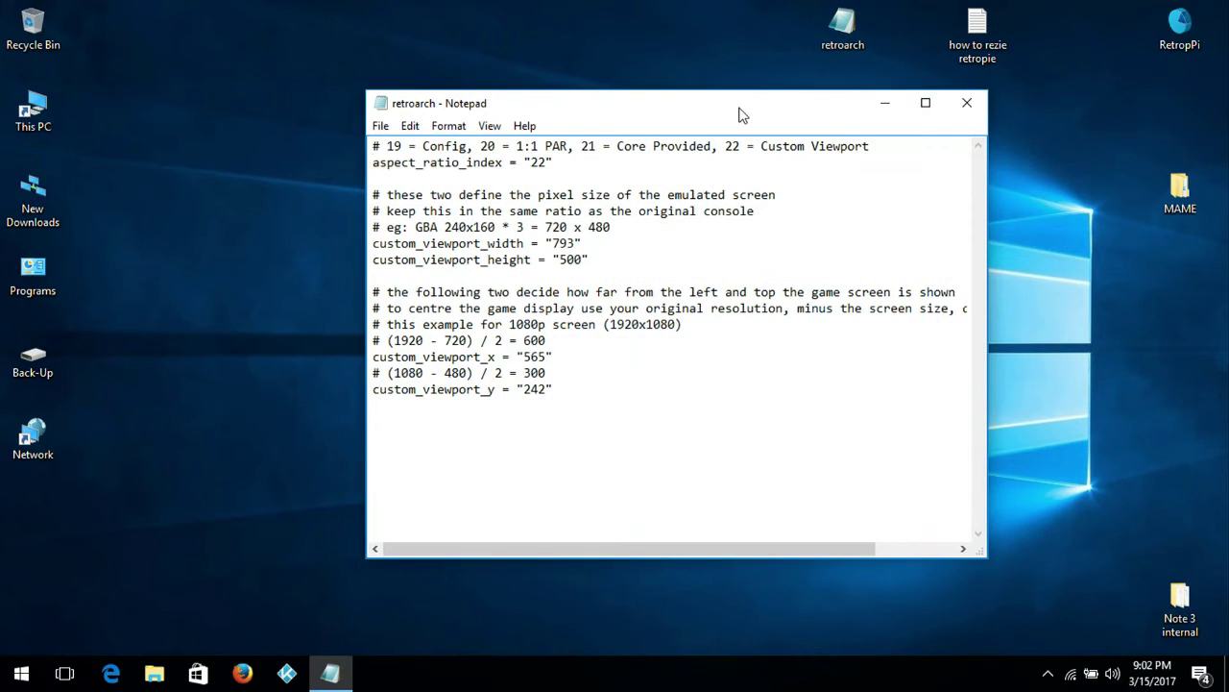
Step: In Notepad on Windows, move the retroarch window aside and highlight its custom_viewport_width and custom_viewport_height lines one after the other
left_click_drag(739, 107, 448, 70)
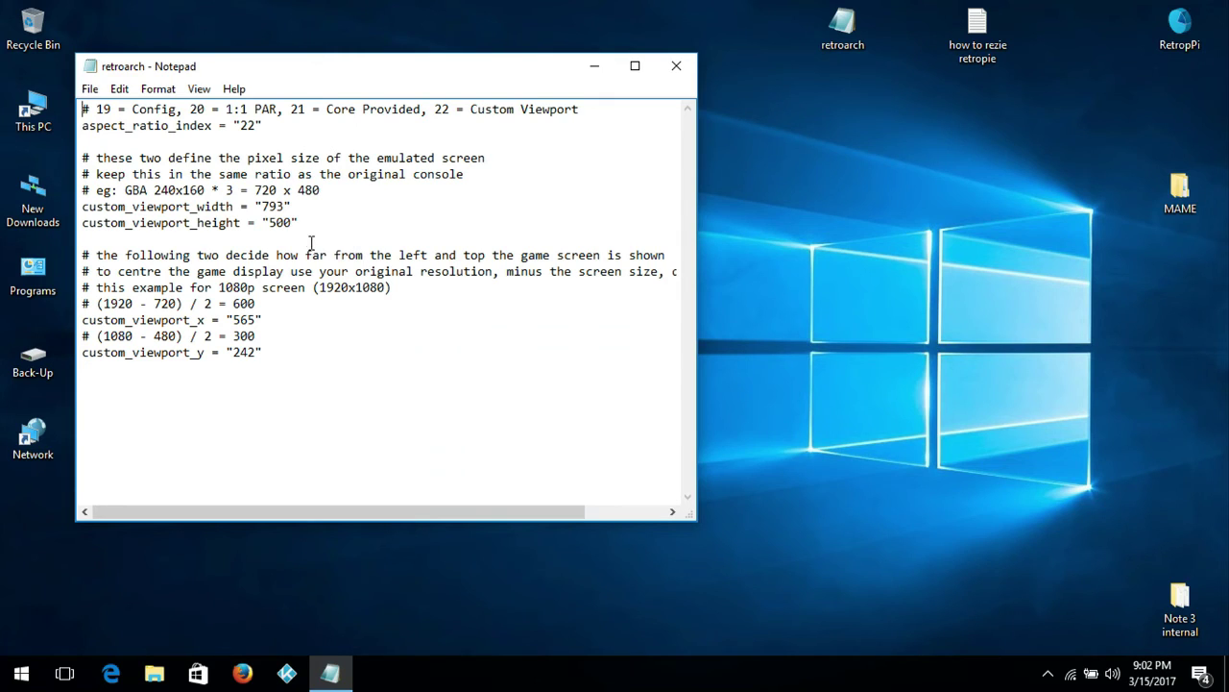
left_click_drag(294, 206, 80, 206)
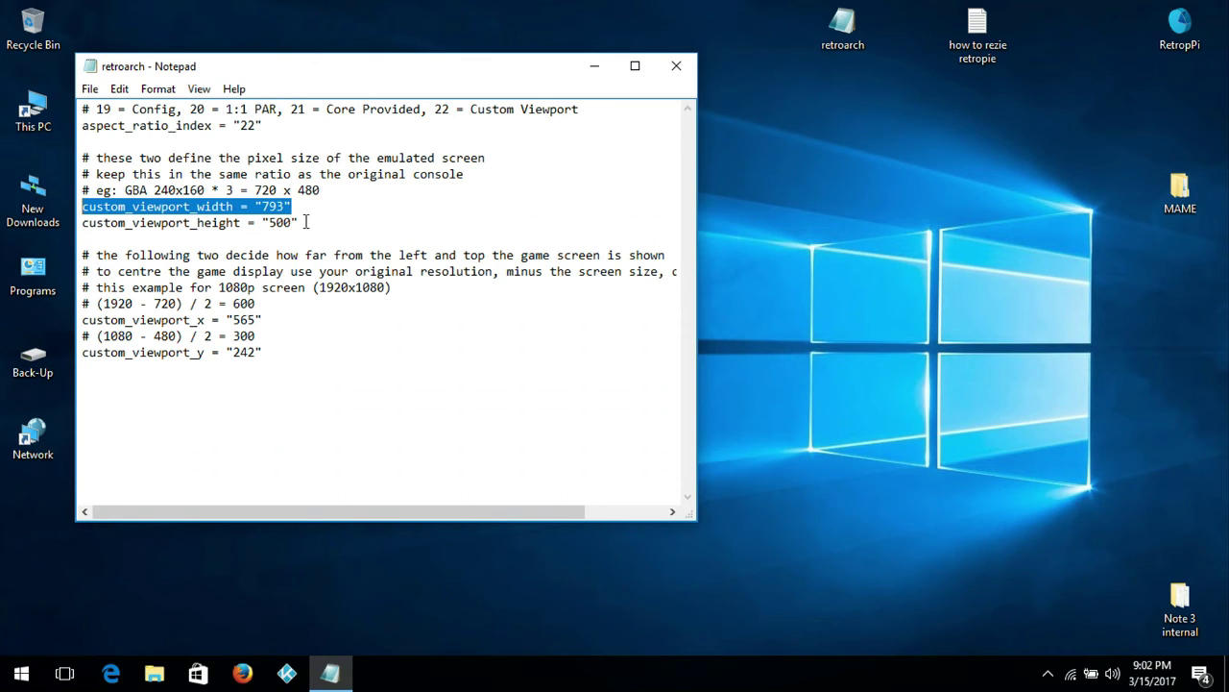
left_click_drag(303, 221, 81, 222)
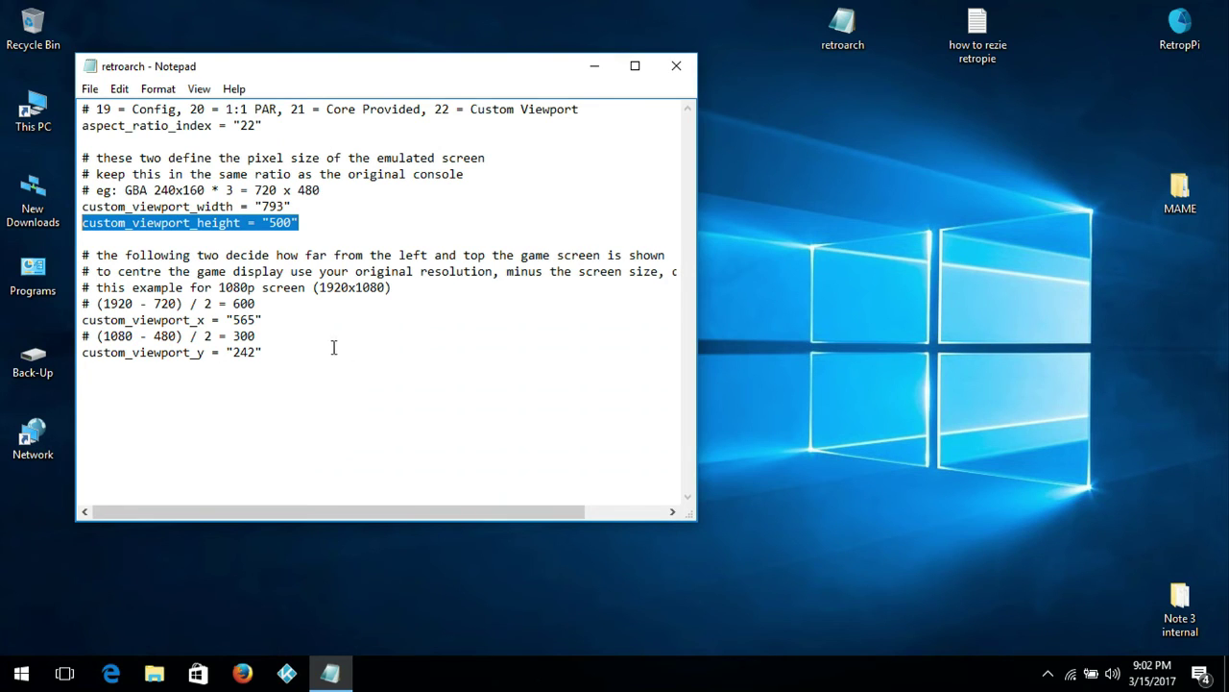
left_click(368, 206)
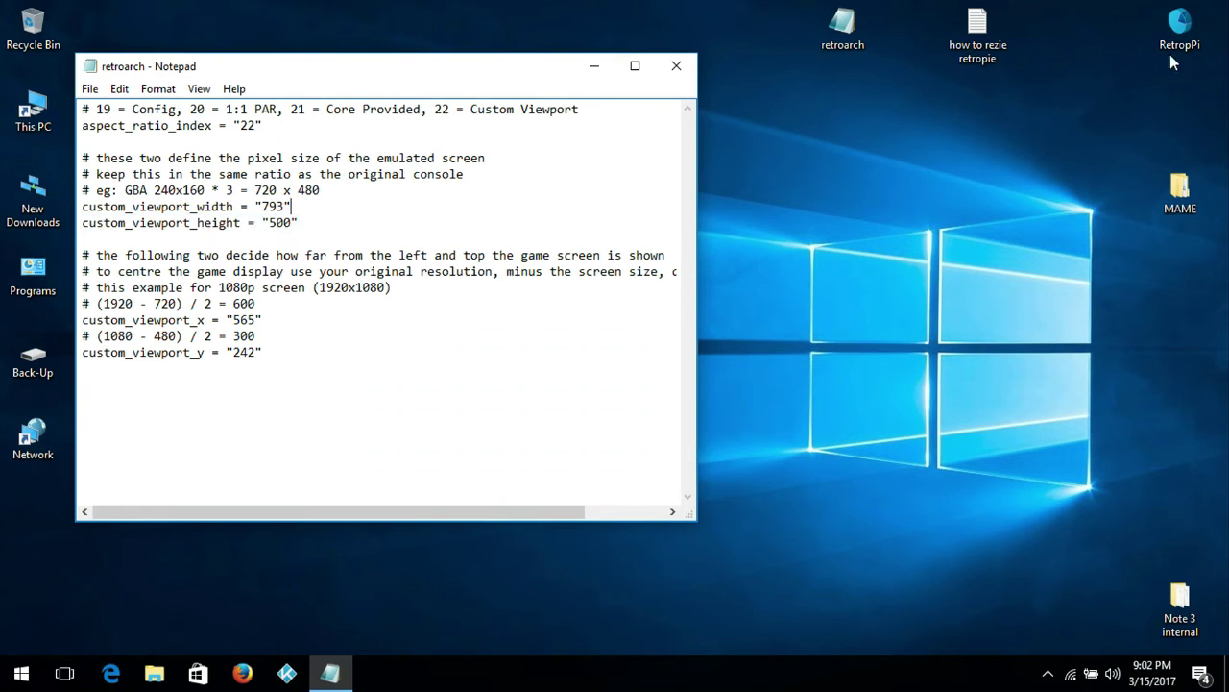
Step: Open the "how to rezie retropie" notes beside the retroarch file and compare the custom_viewport_x explanation with that file's matching line
double_click(979, 33)
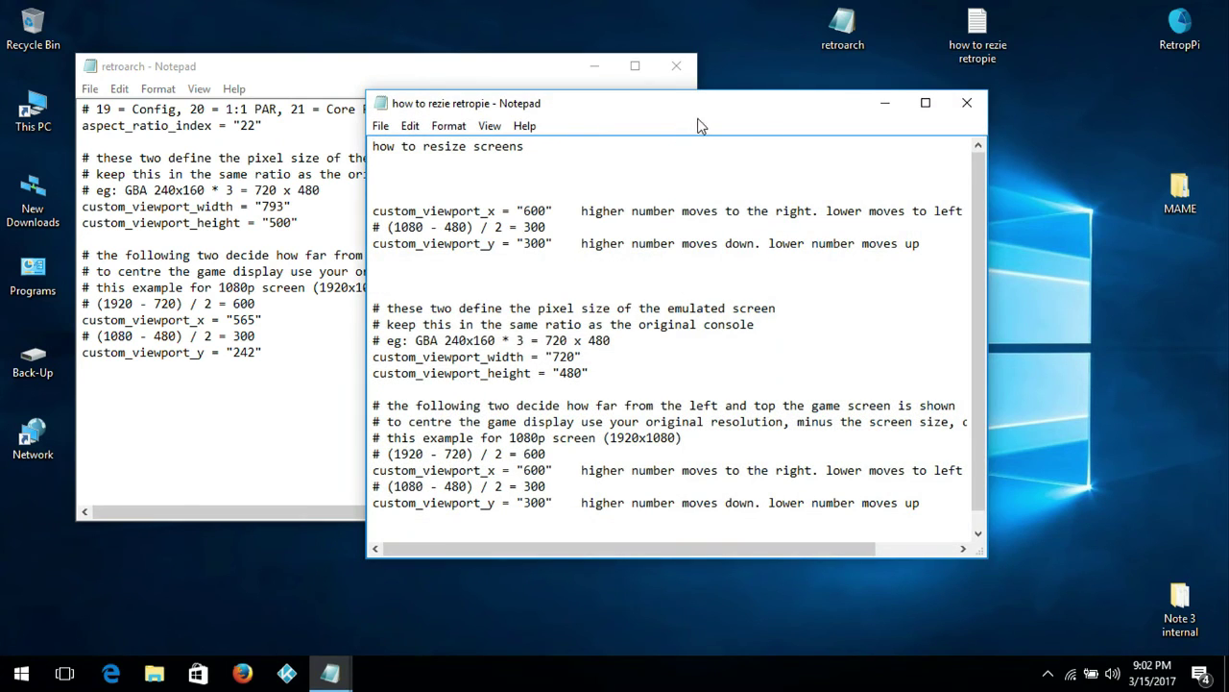
left_click_drag(736, 118, 880, 114)
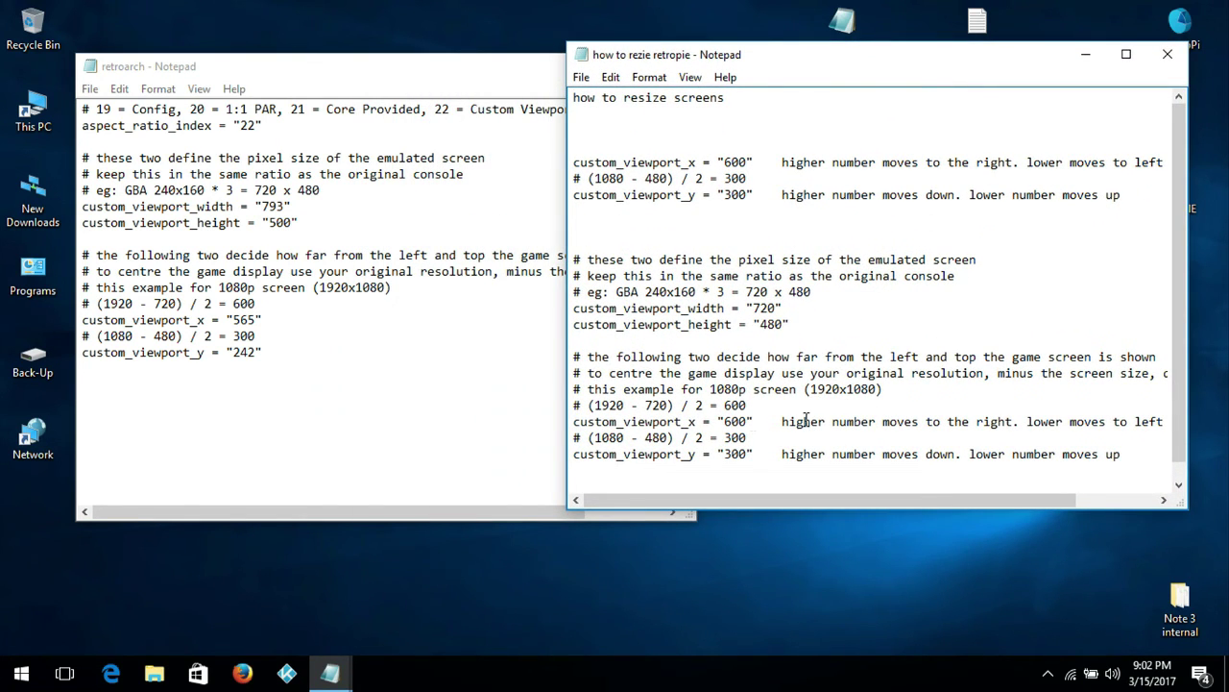
left_click_drag(782, 421, 1165, 421)
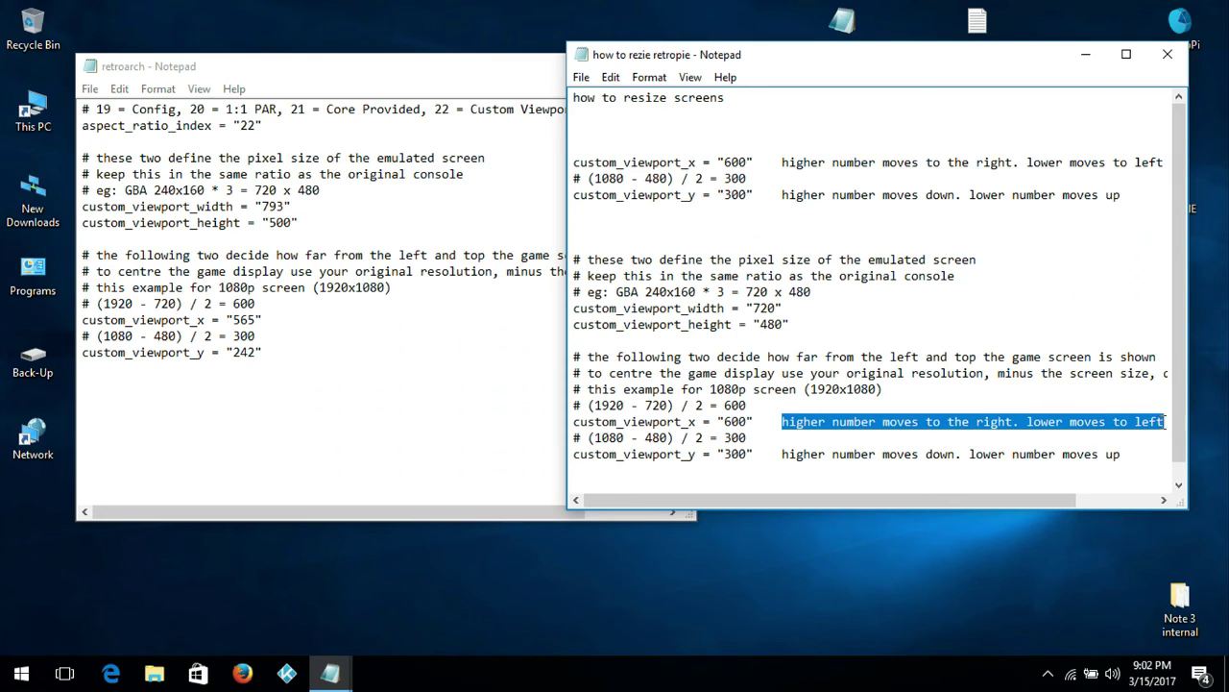
left_click(276, 316)
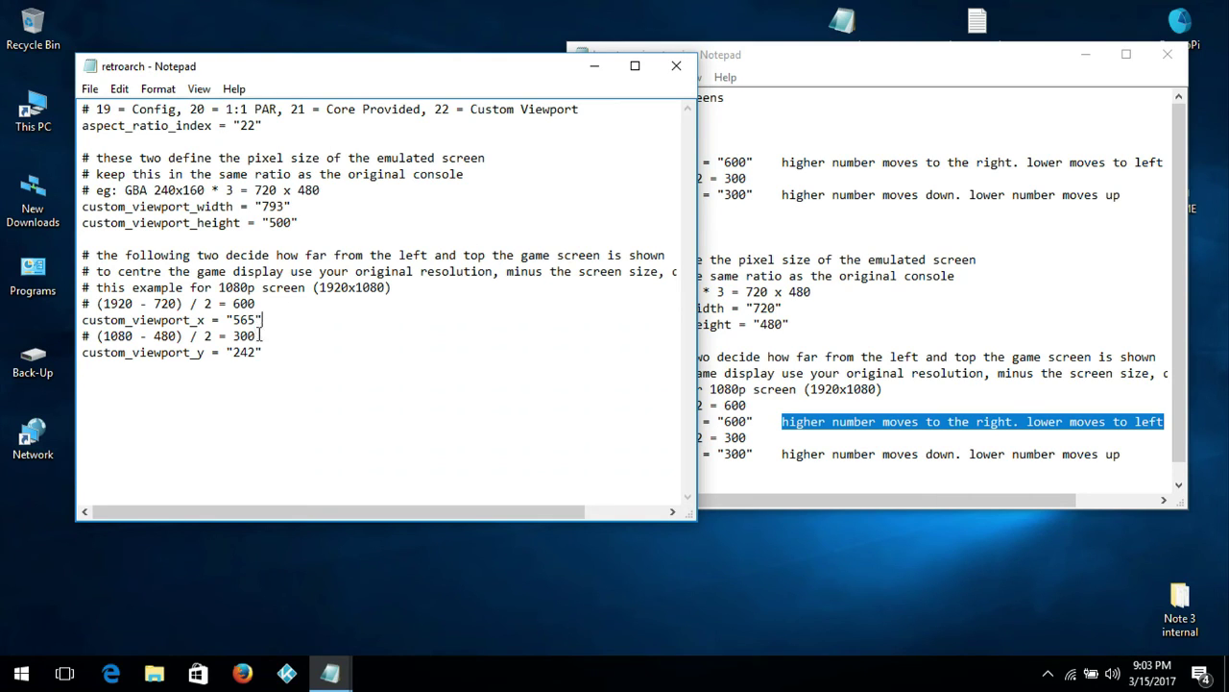
Step: Highlight the custom_viewport_y explanation in the resizing notes and the custom_viewport_y value in the retroarch file
left_click(818, 456)
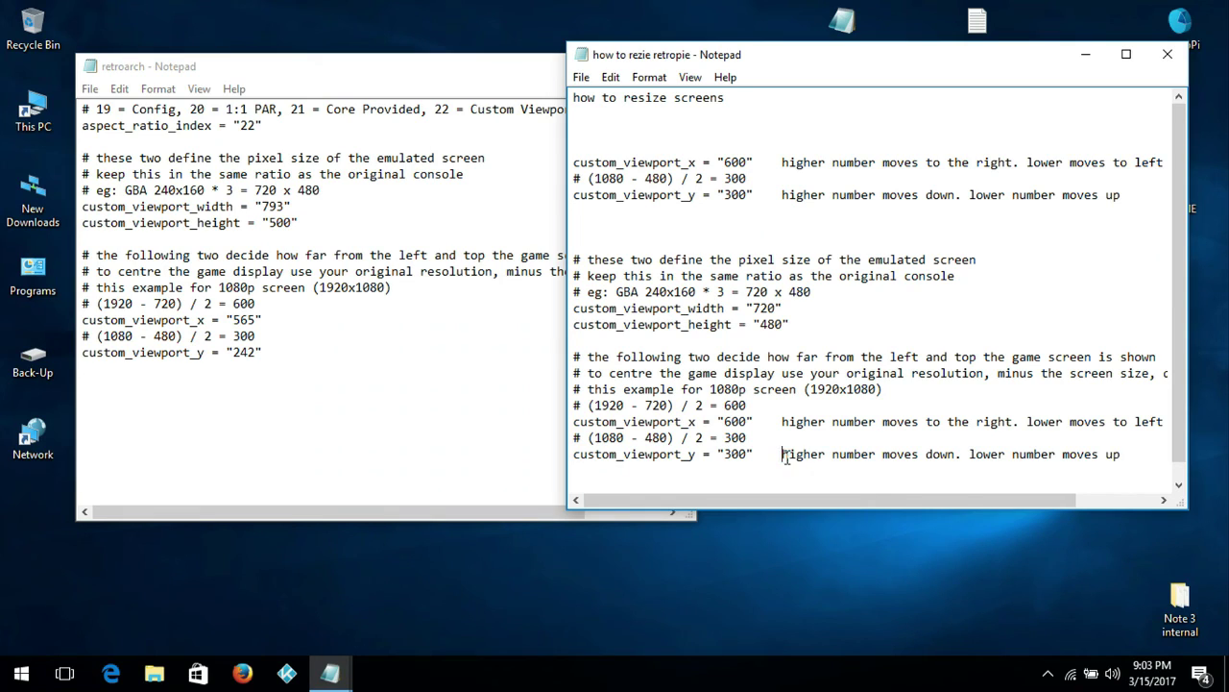
mouse_move(782, 456)
left_mouse_down()
mouse_move(1114, 456)
mouse_move(785, 457)
left_mouse_up()
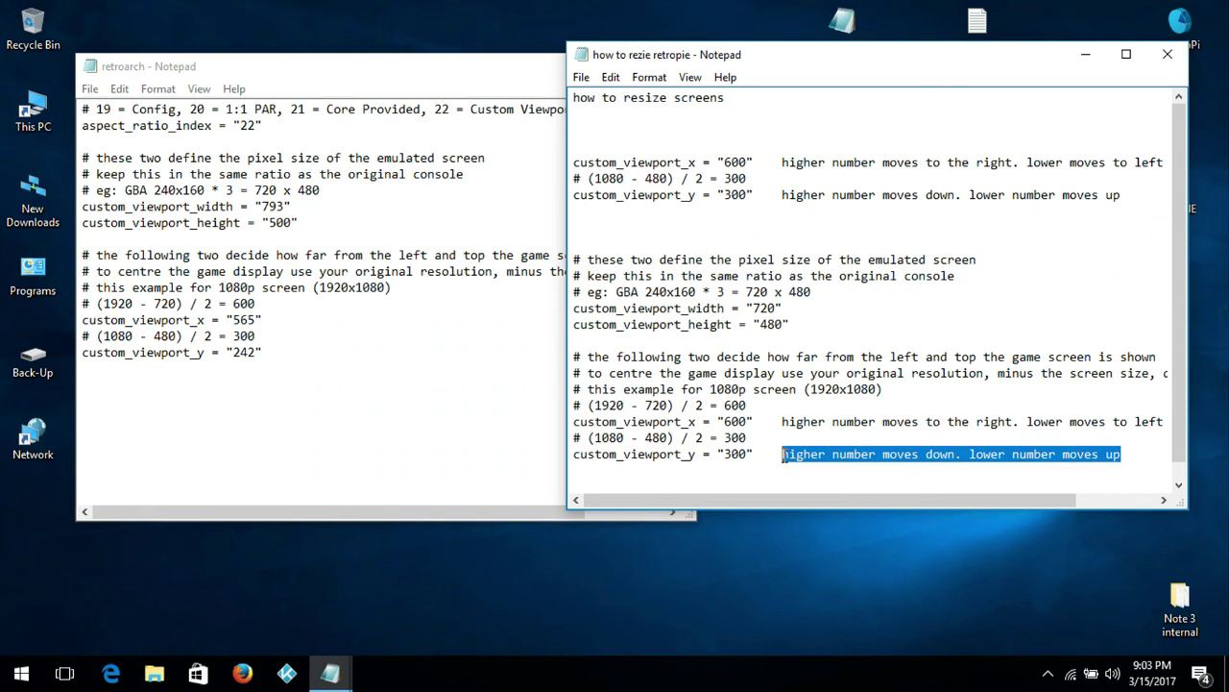
left_click(262, 353)
mouse_move(256, 353)
left_mouse_down()
mouse_move(221, 353)
mouse_move(255, 352)
mouse_move(233, 354)
left_mouse_up()
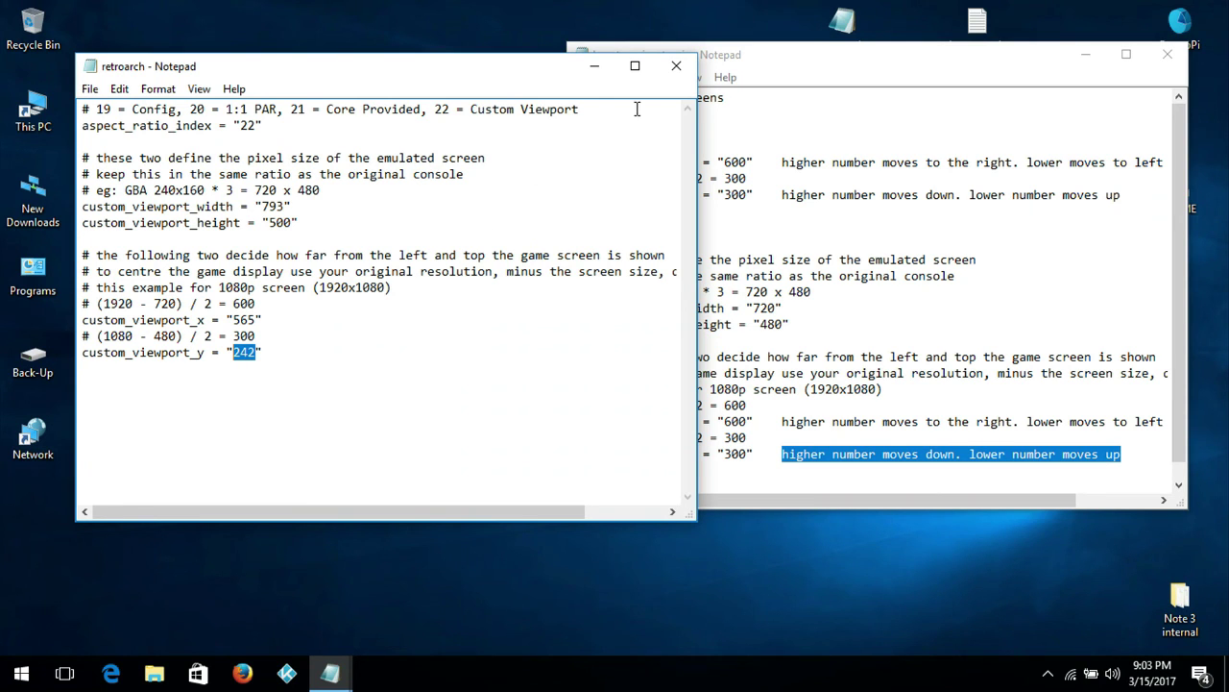
Step: Close the retroarch file and the resizing notes to return to the empty desktop
left_click(676, 69)
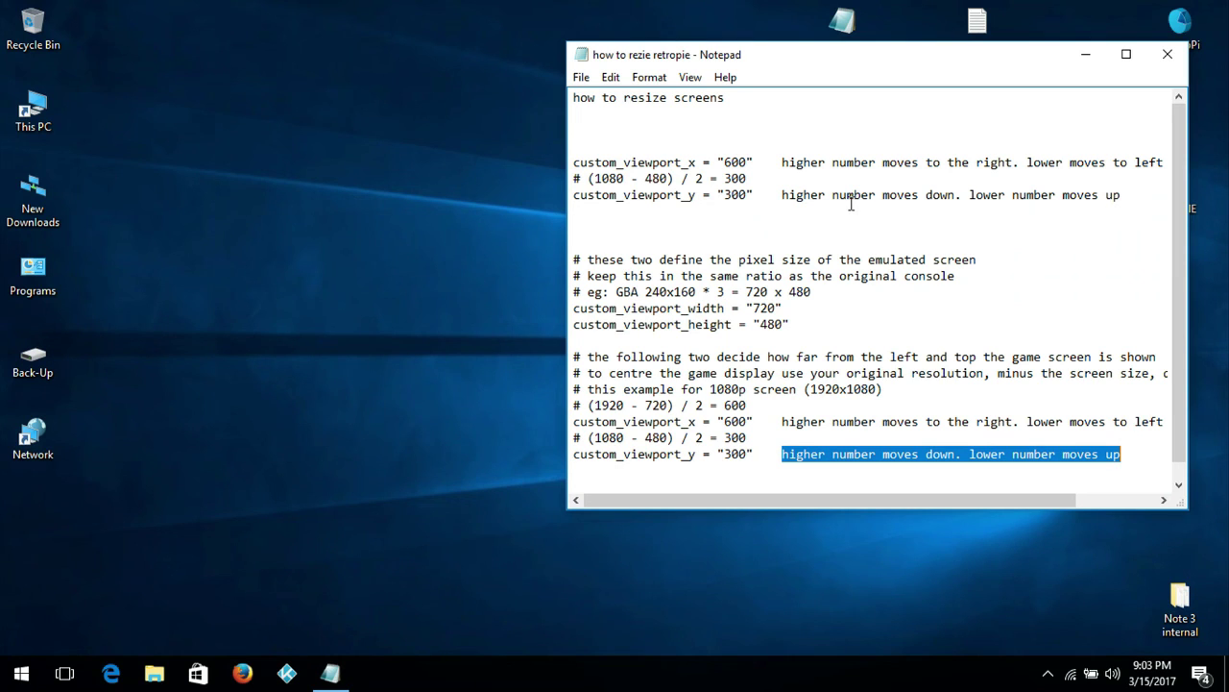
left_click(1166, 56)
left_click(486, 294)
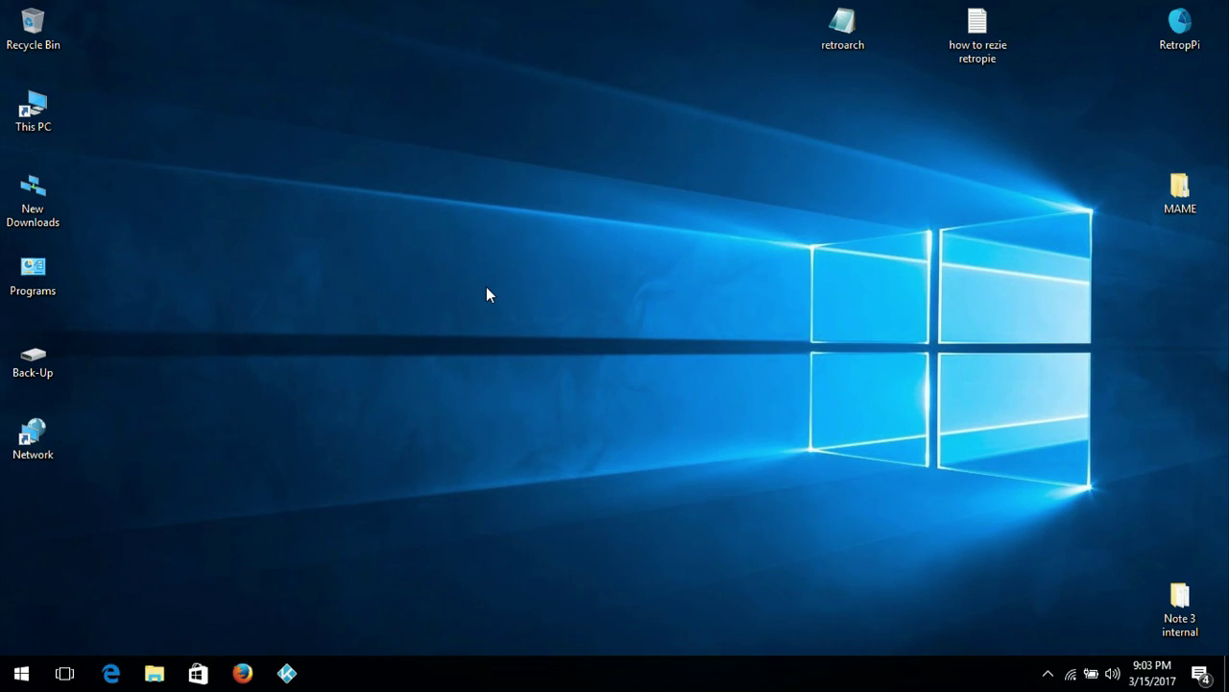